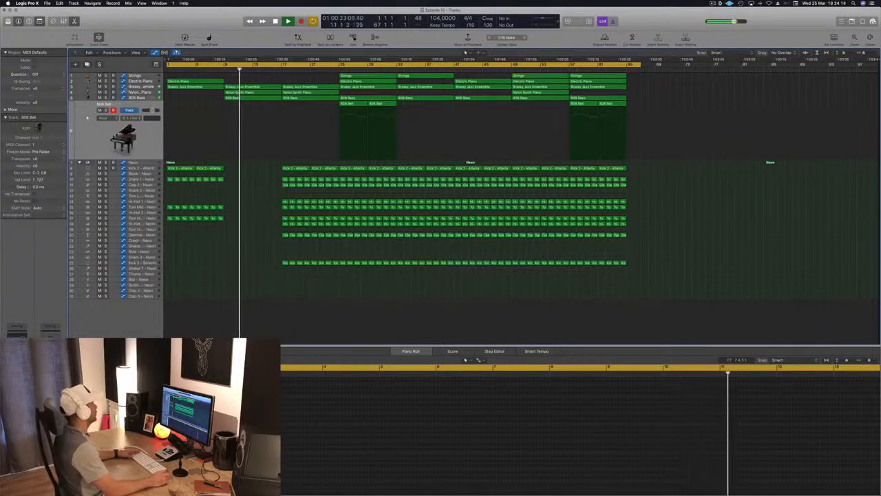
Step: Solo the Nylon Synth Piano, 808 Bass and Brassy Jazz Ensemble tracks one at a time to hear each during playback
key("s")
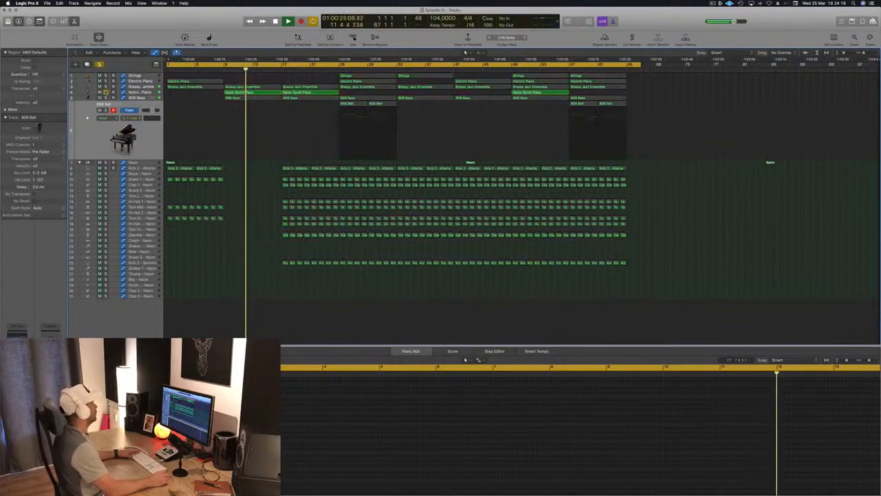
key("s")
key("Down")
key("s")
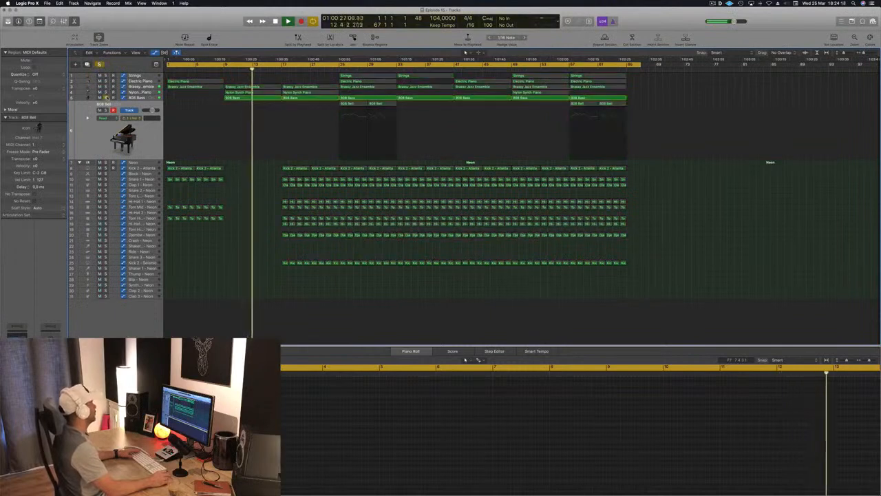
key("s")
key("Up")
key("Up")
key("s")
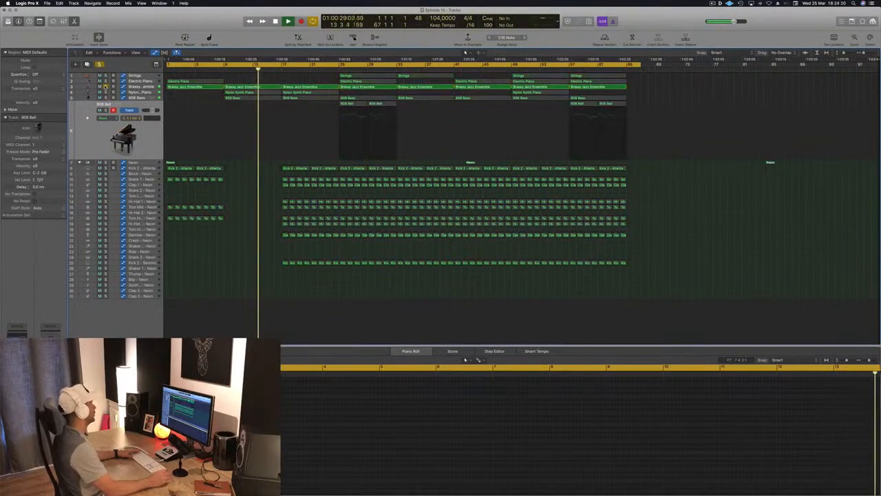
key("ctrl+z")
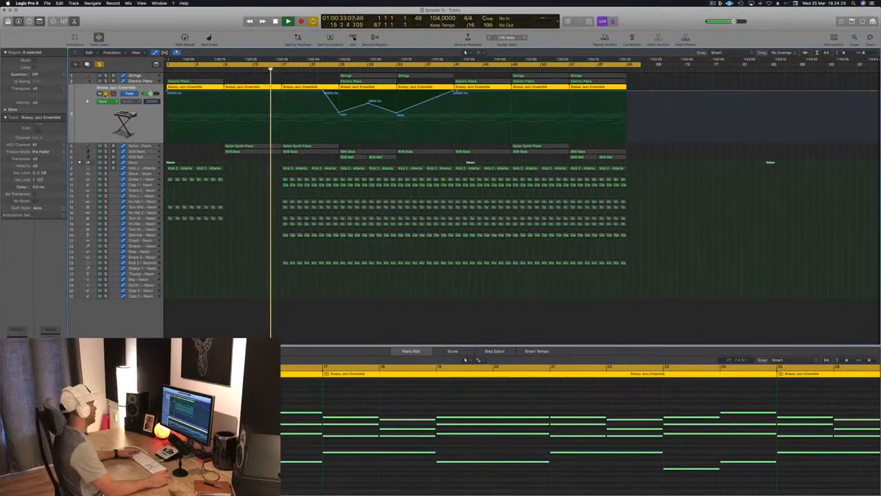
key("s")
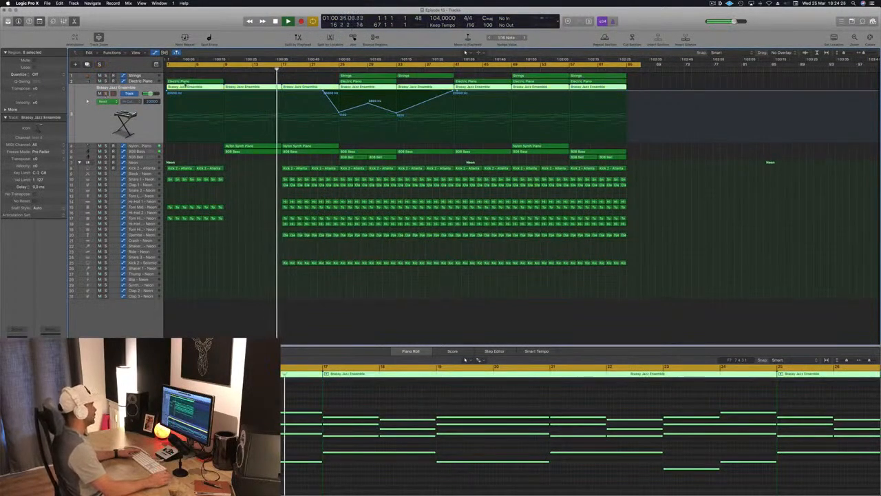
Step: Skip ahead to bar 25 to listen to the 808 Bell section, and return the playhead to the project start
left_click(236, 194)
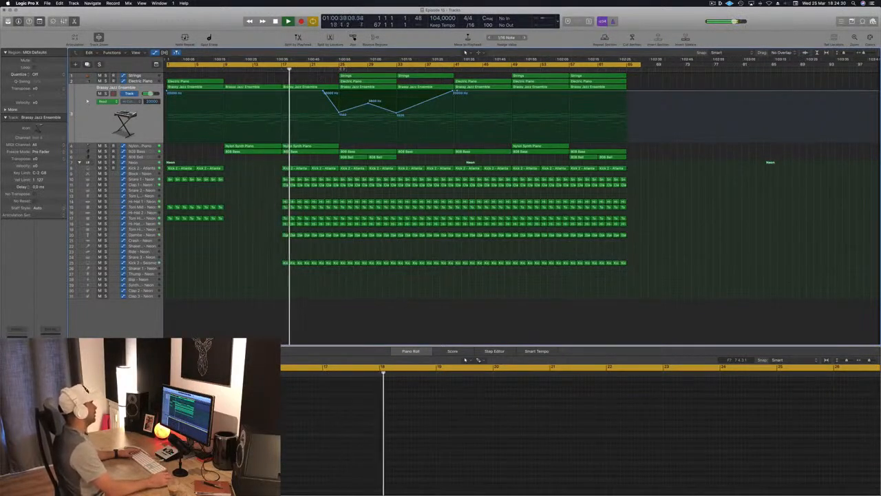
key("period")
key("period")
key("period")
key("period")
key("period")
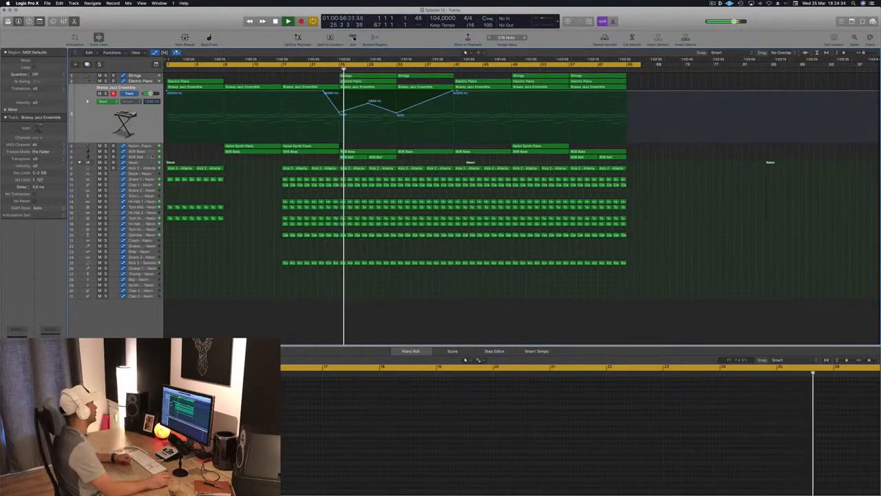
left_click(138, 156)
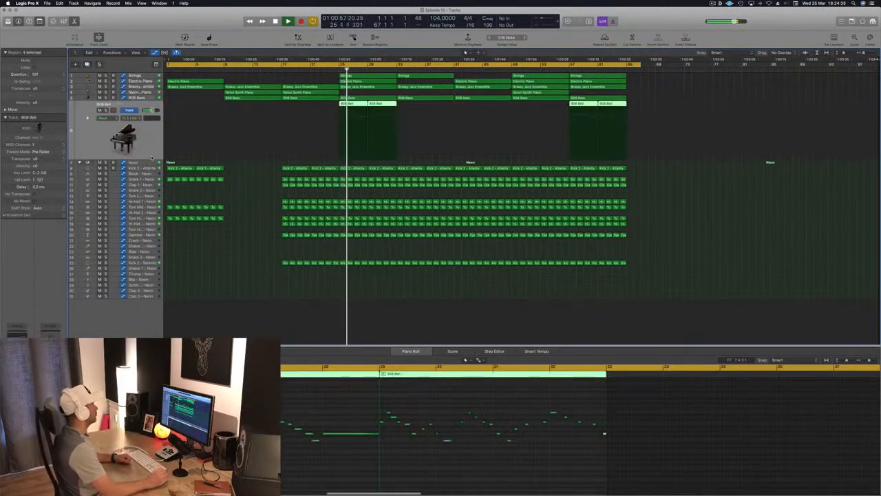
left_click(240, 234)
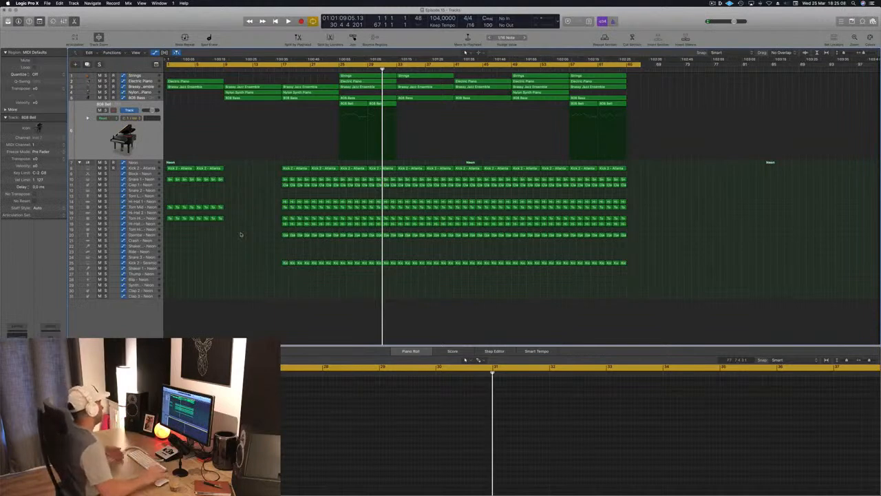
key("Return")
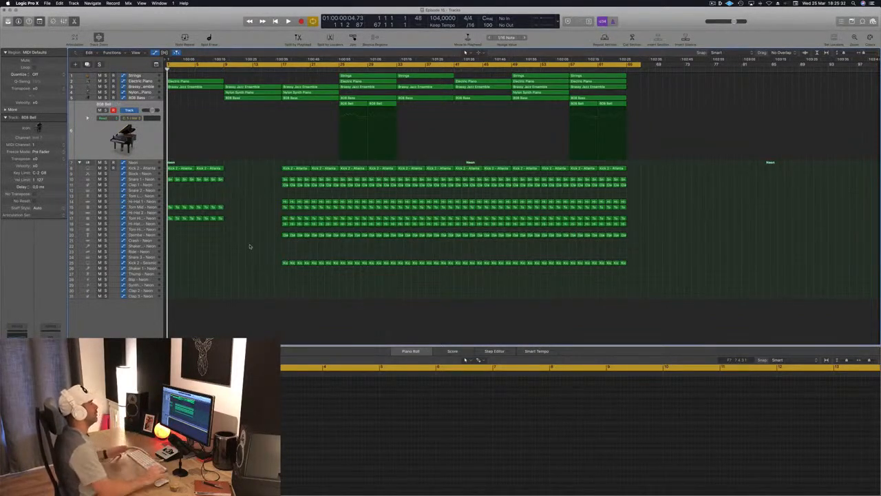
key("space")
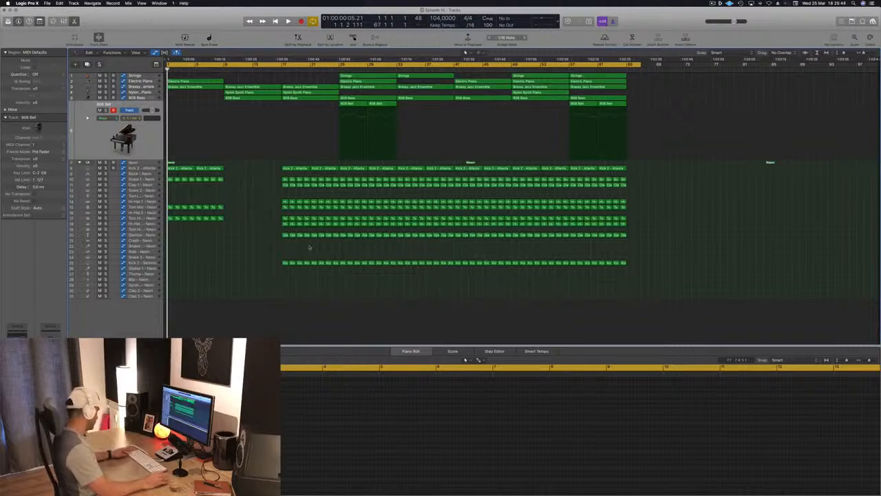
Step: Shorten the cycle range to end at bar 65 and repeat the whole arrangement directly after it
key("super+v")
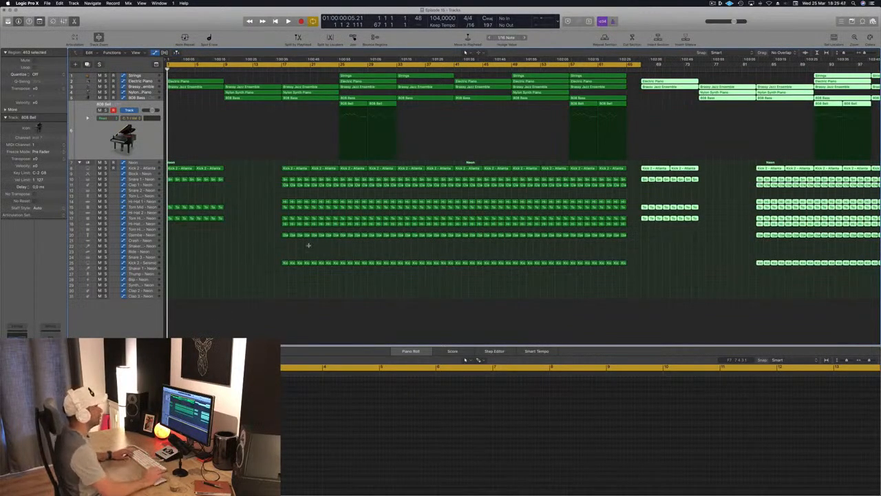
key("Delete")
left_click_drag(641, 65, 623, 67)
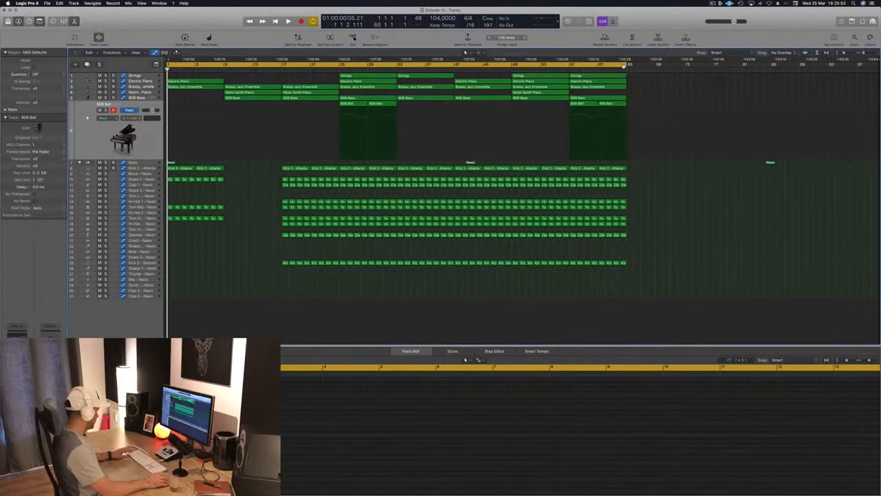
key("super+r")
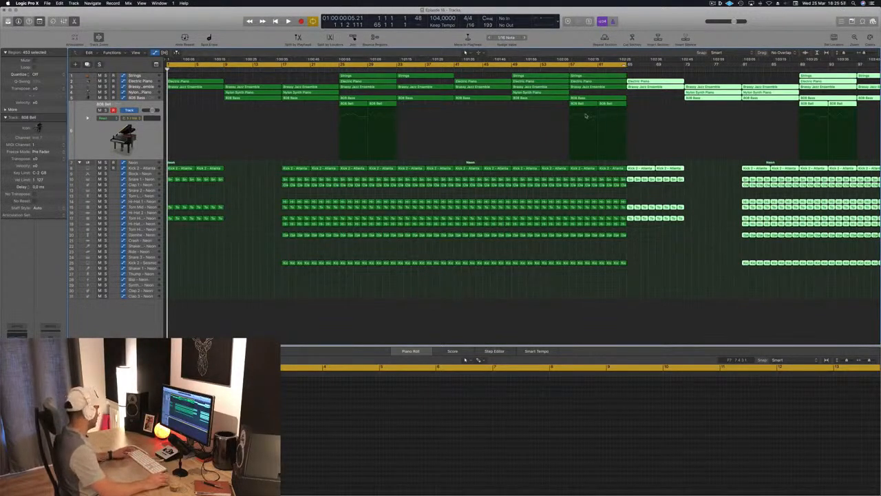
Step: Delete all regions from bar 161 onward and move the project end marker to bar 163
key("super+Left")
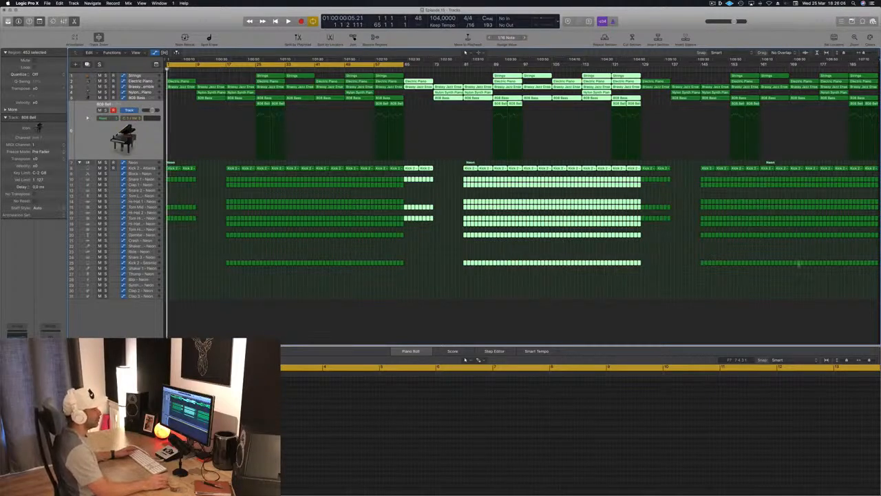
left_click(799, 262)
left_click_drag(764, 274, 875, 69)
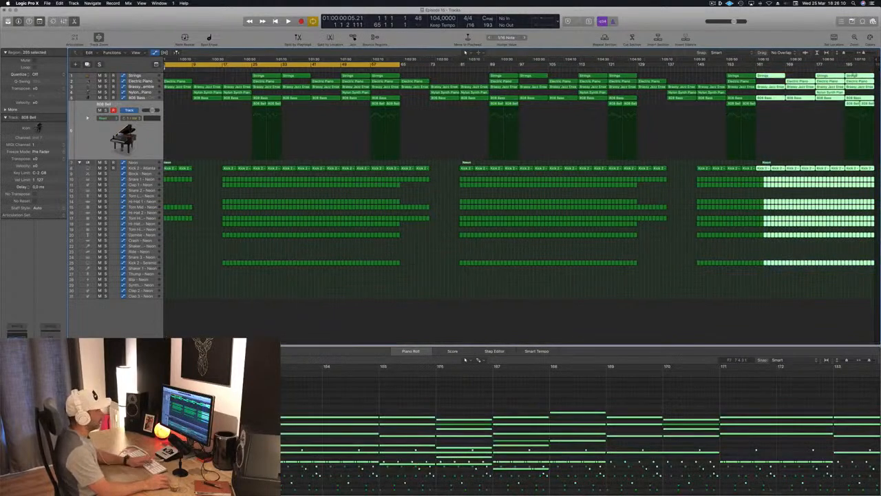
key("Delete")
left_click_drag(783, 167, 755, 271)
left_click_drag(873, 62, 765, 78)
Step: Play the extended arrangement from the beginning to review the intro section
key("space")
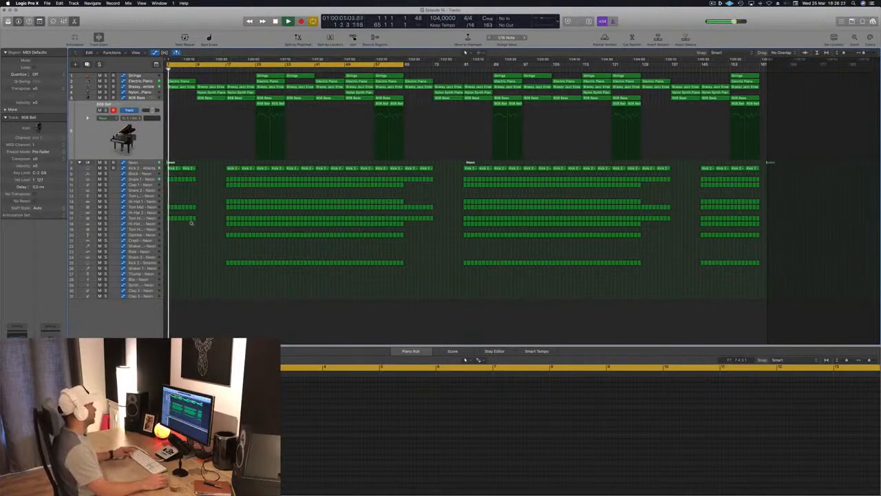
key("super+Right")
key("super+Right")
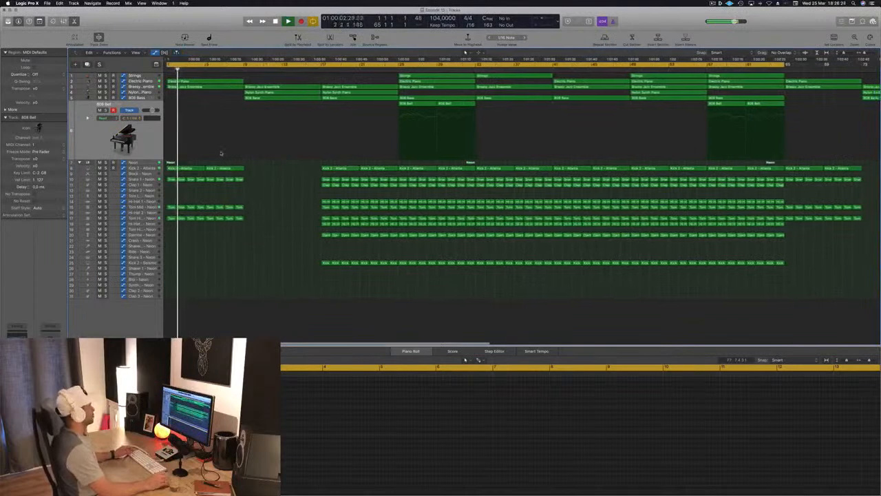
key("super+Left")
key("space")
key("super+Left")
key("space")
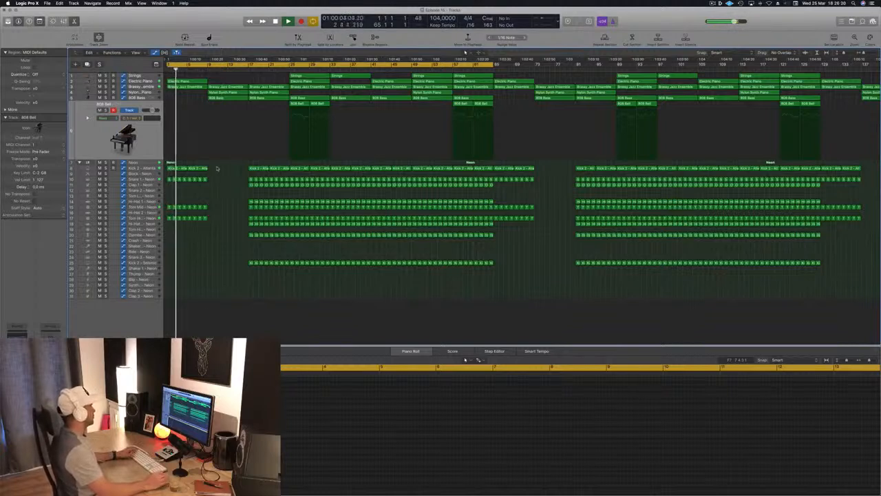
key("space")
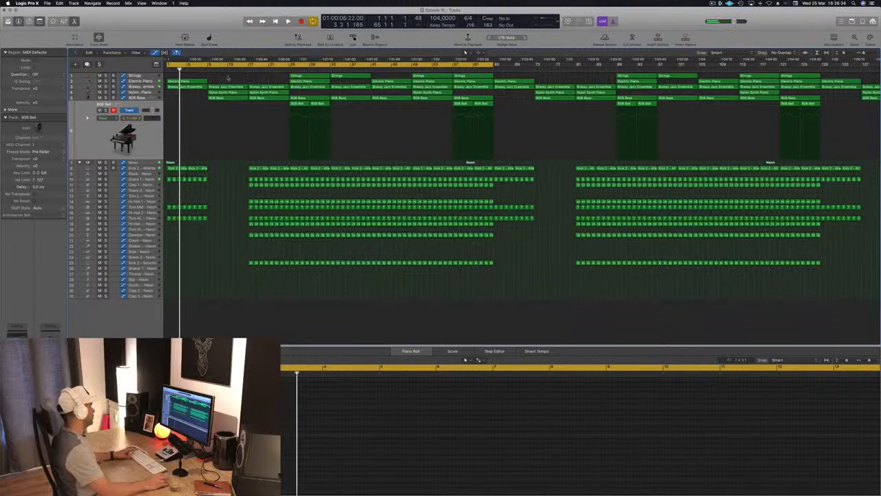
Step: Replace the regions in bars 9 to 16 with a copy of the intro regions from bars 1 to 8
left_click_drag(227, 77, 168, 245)
key("Delete")
left_click_drag(211, 77, 165, 238)
left_click_drag(193, 87, 235, 87)
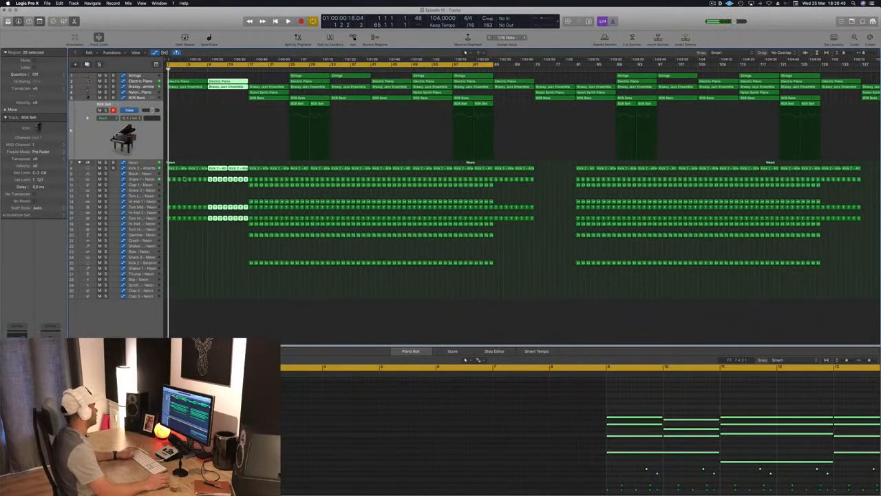
Step: Readjust the threshold, ratio and release of the Compressor on the Neon drum track during playback, and close the plug-in window
left_click(145, 162)
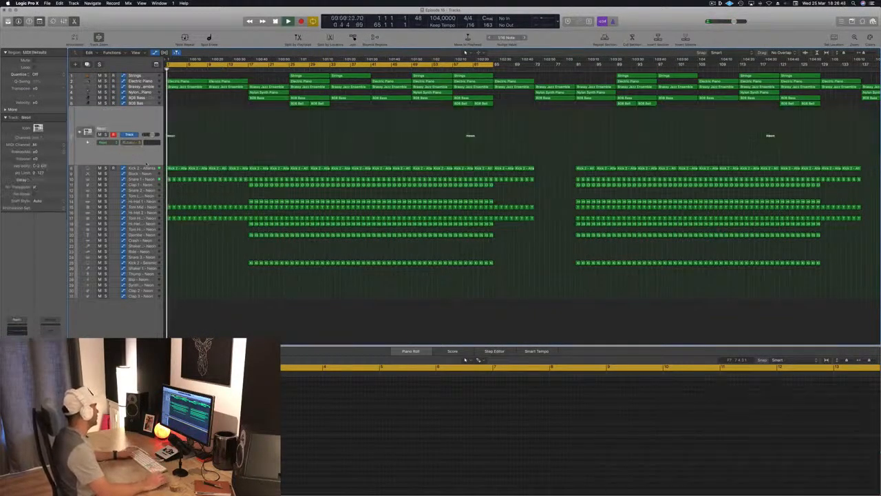
key("space")
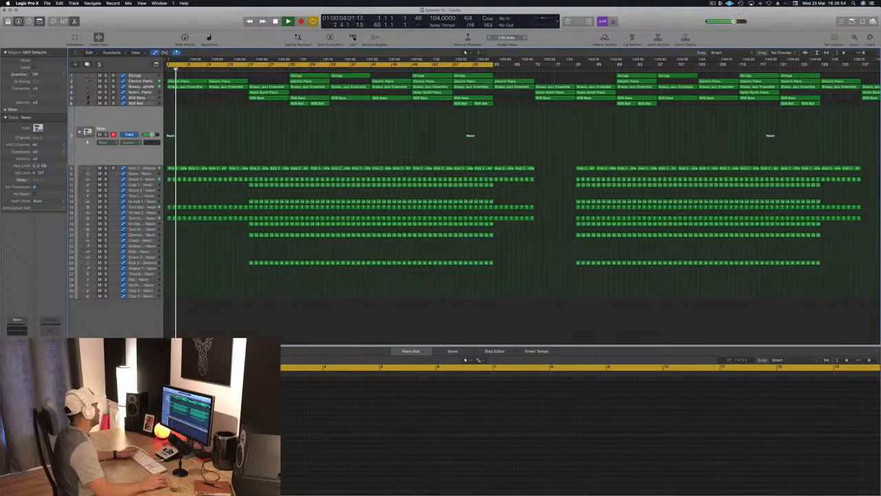
key("v")
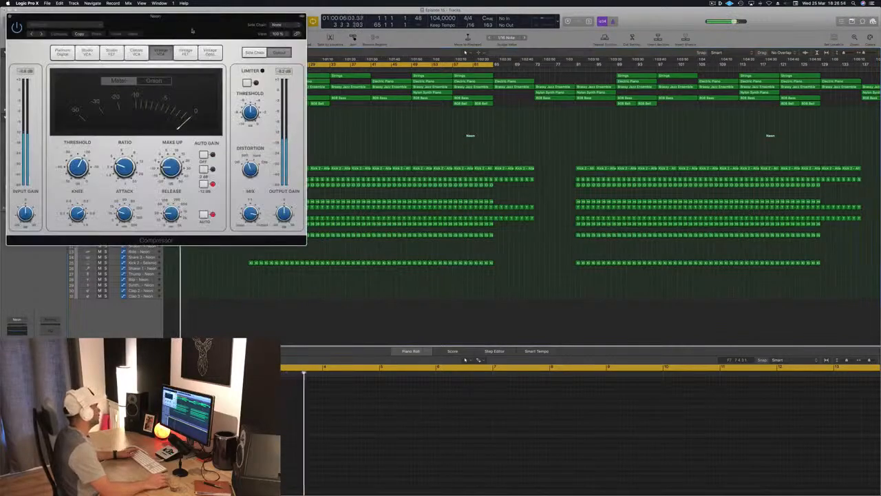
left_click_drag(153, 17, 335, 106)
left_click_drag(307, 256, 307, 249)
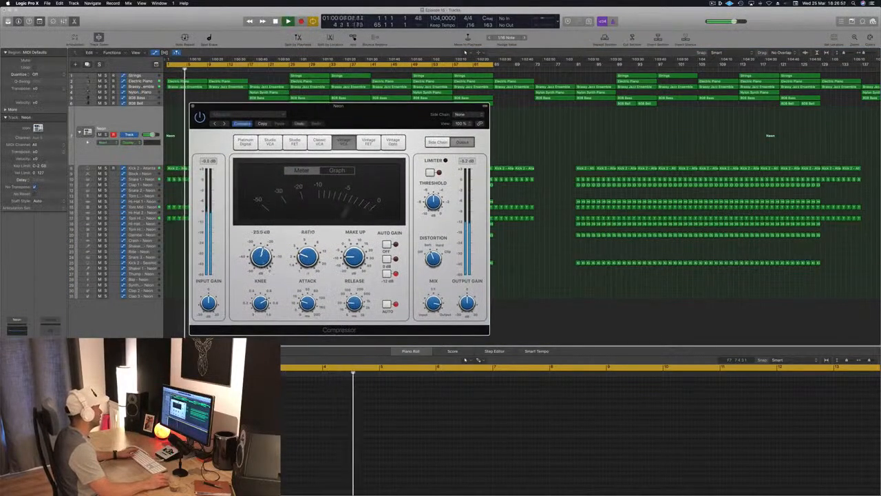
mouse_move(260, 256)
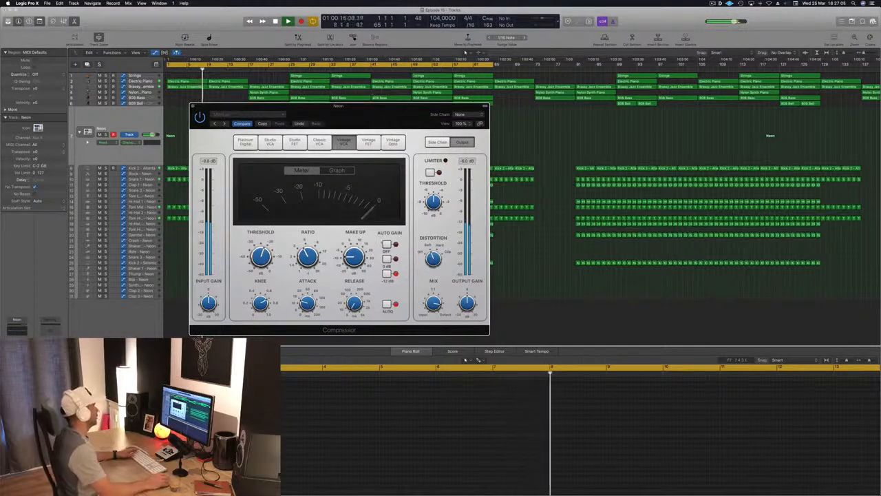
left_click_drag(340, 105, 378, 106)
left_click(233, 106)
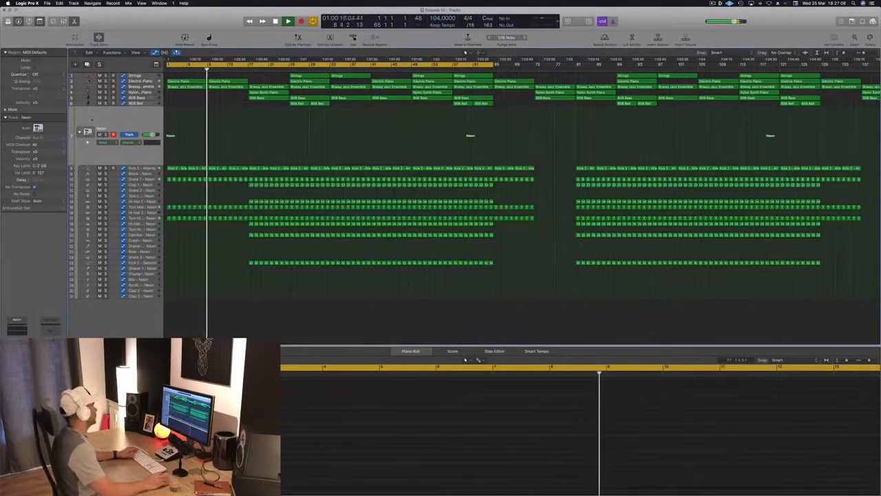
Step: Lower the volume of the Snare 1 track to about -10.8 dB and stop playback
left_click(137, 178)
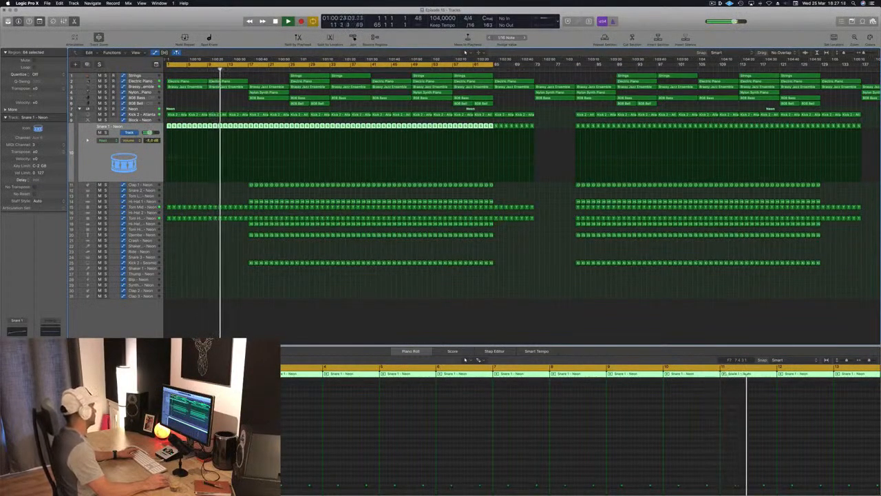
key("space")
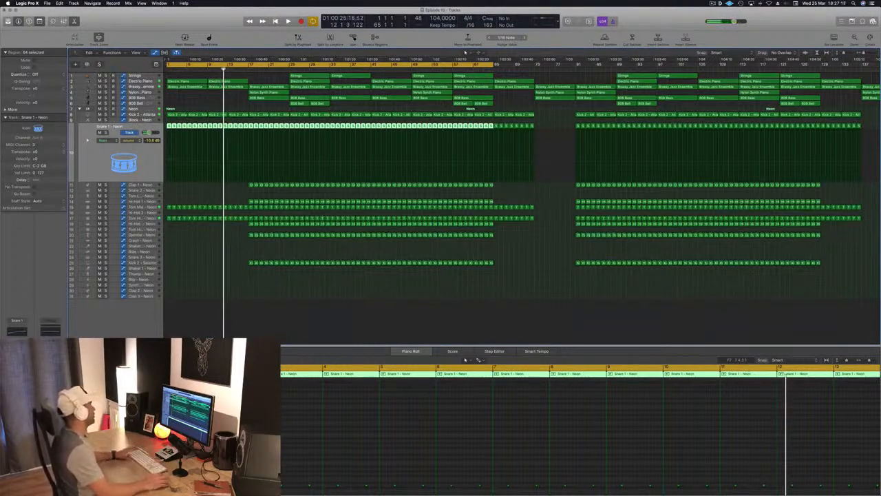
left_click(338, 298)
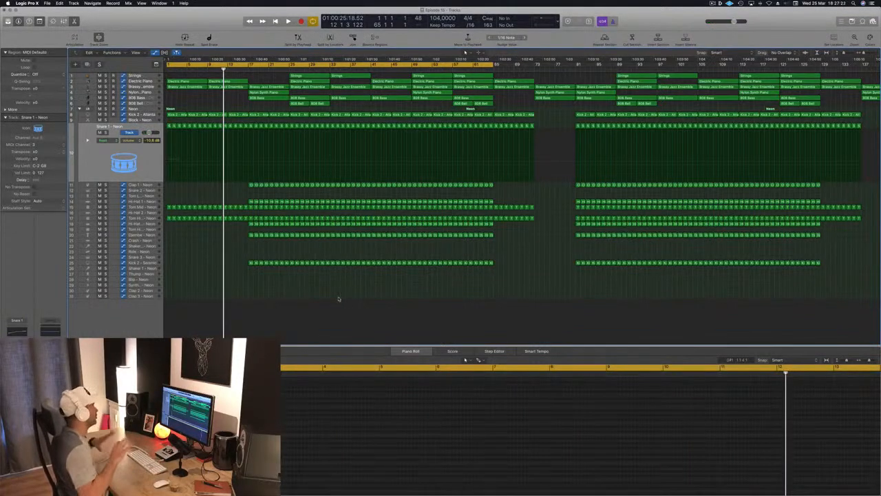
Step: Play the song from the beginning and solo the Brassy Jazz Ensemble track to review its sound
key("Return")
key("space")
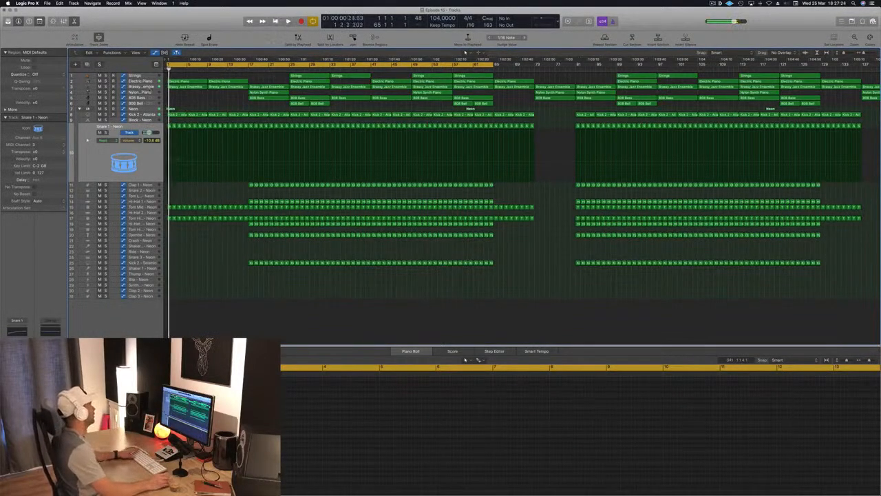
left_click(138, 86)
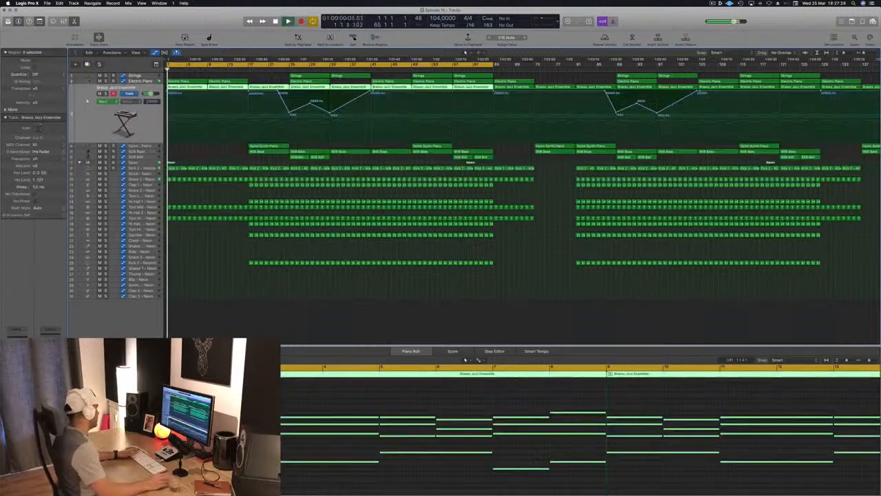
key("s")
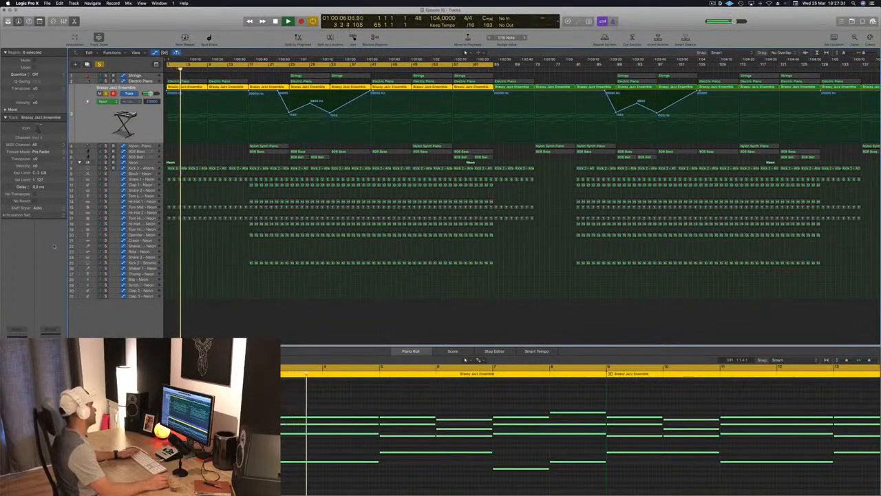
key("Return")
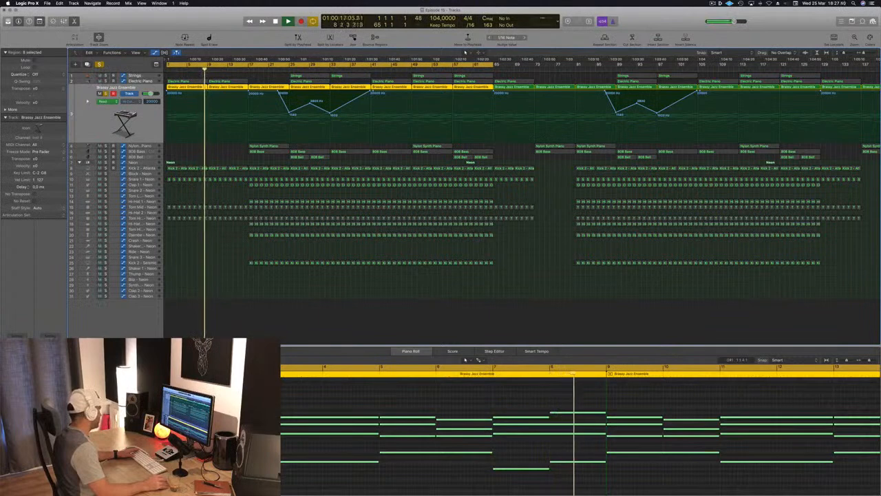
Step: Load the Punchy Room preset in the ChromaVerb used by the Brassy Jazz Ensemble, hide the plug-in windows and unsolo the track
key("v")
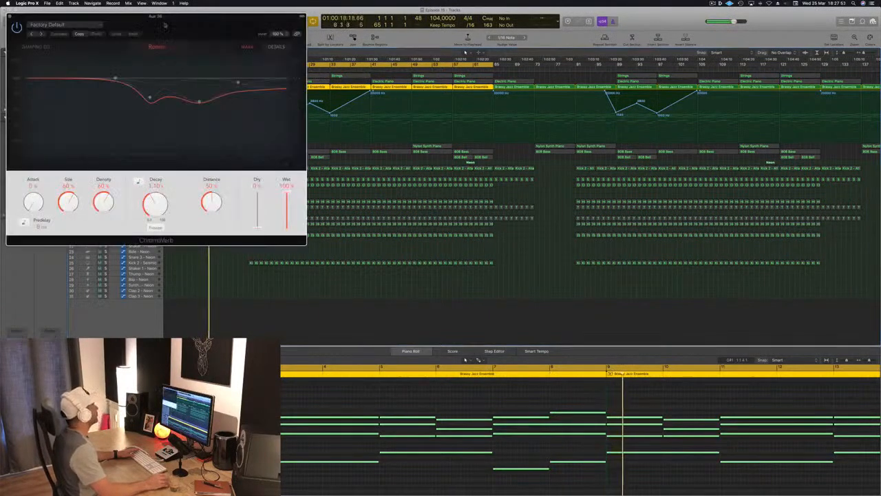
left_click_drag(147, 22, 459, 53)
left_click(387, 55)
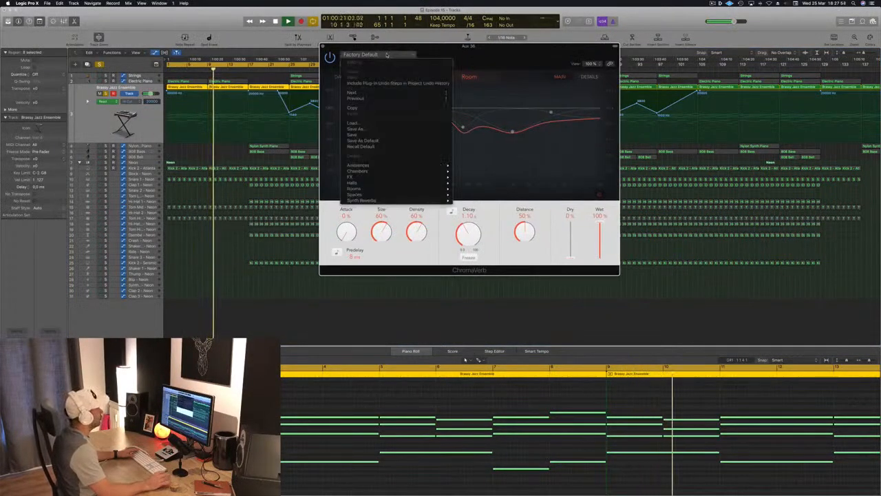
mouse_move(413, 189)
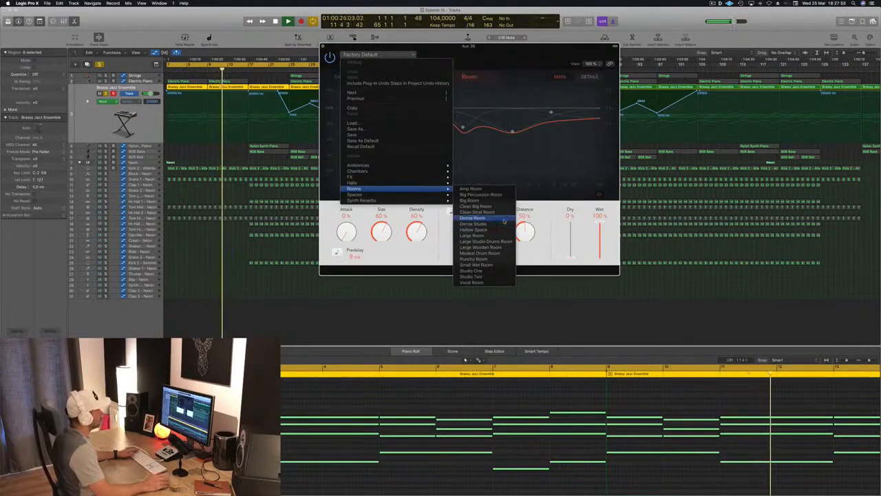
left_click(473, 259)
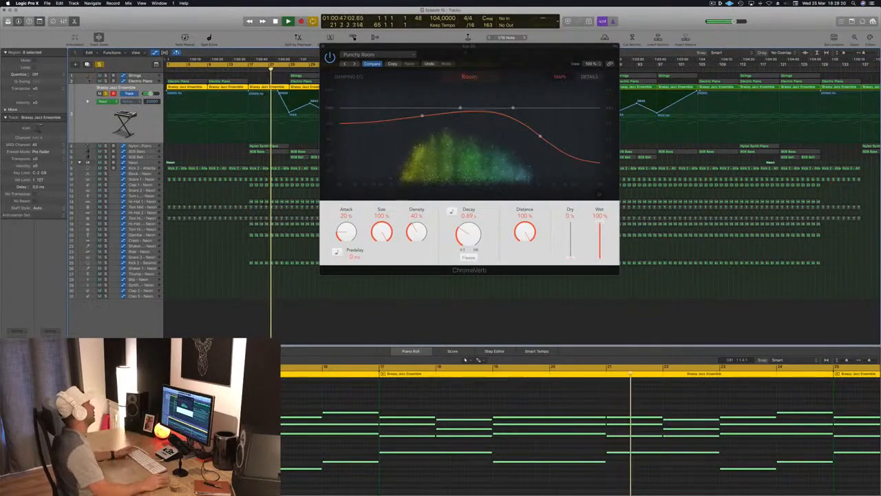
key("v")
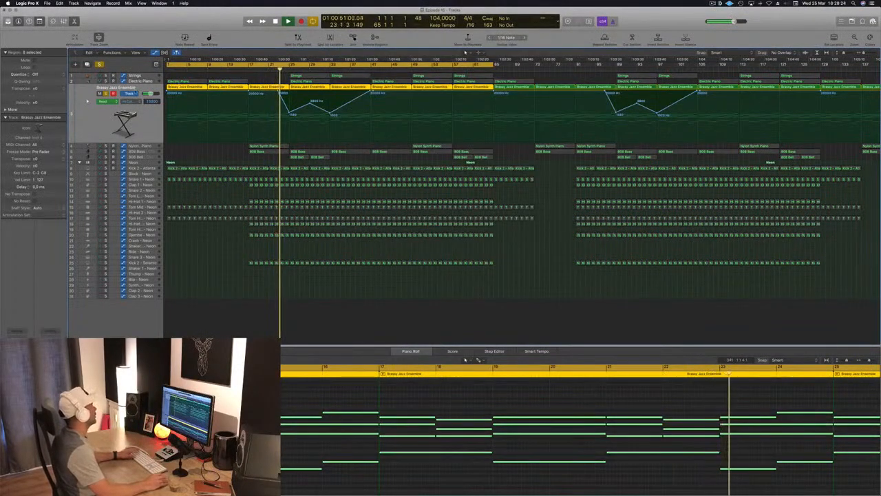
key("s")
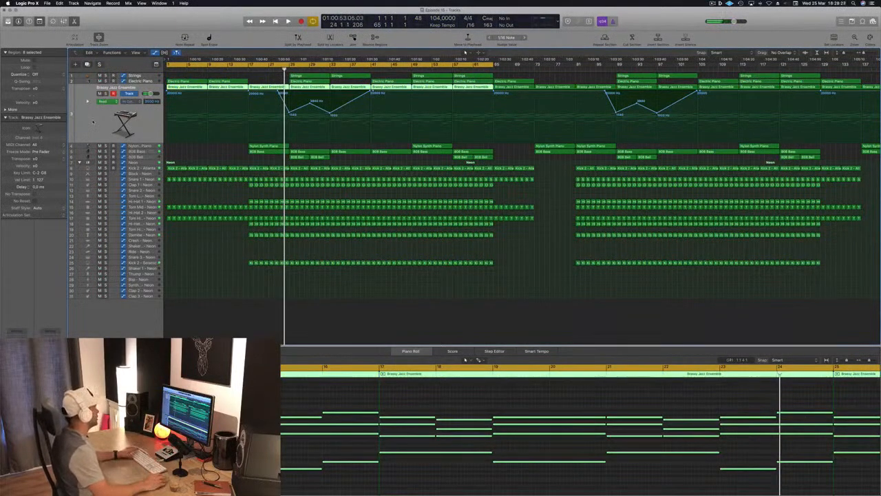
Step: Copy the first Kick 2 Seismic region from bar 17 to bar 1 of the Crash track
key("Return")
key("space")
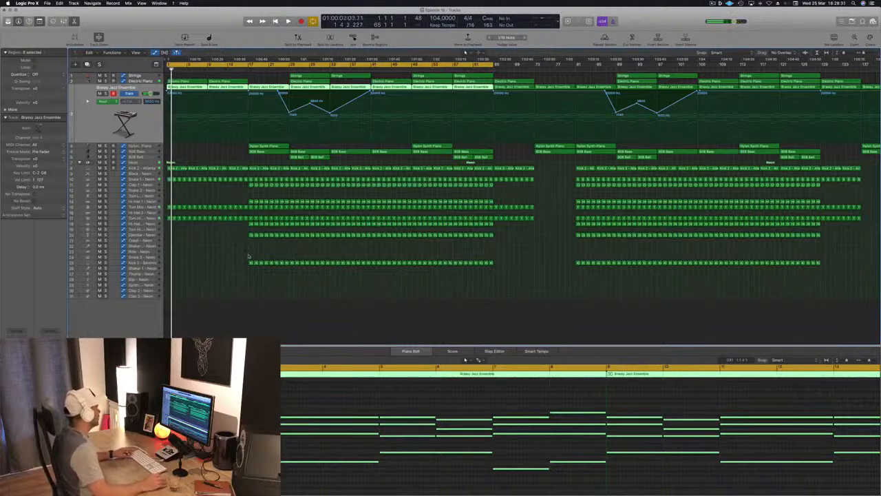
left_click(252, 263)
left_click_drag(252, 264, 168, 241)
key("space")
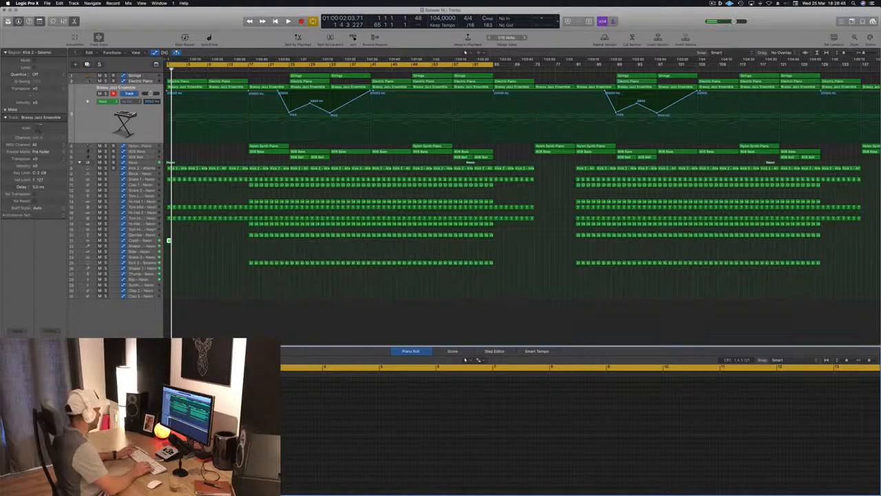
Step: Select the Crash track and play the opening bar to audition the crash hit
key("space")
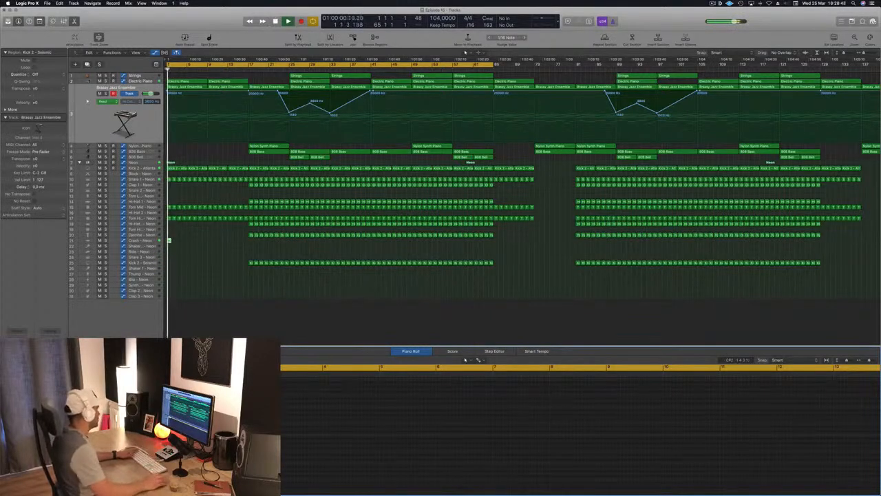
left_click(141, 240)
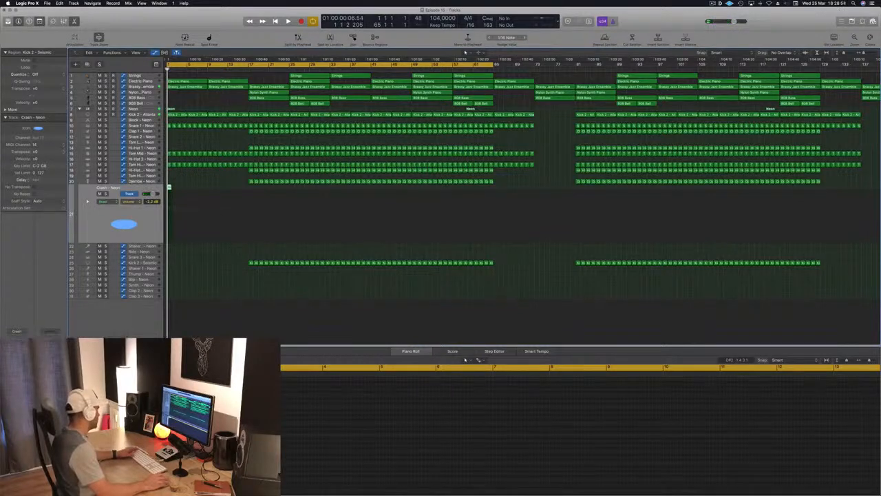
key("space")
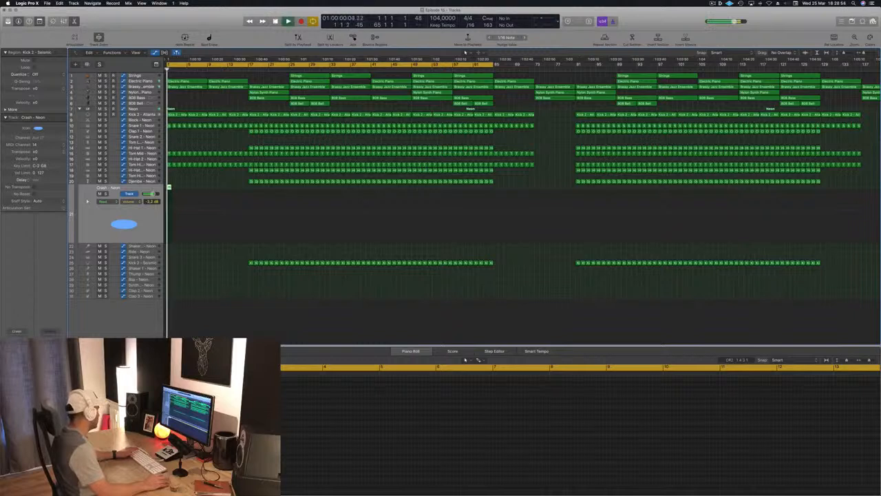
key("space")
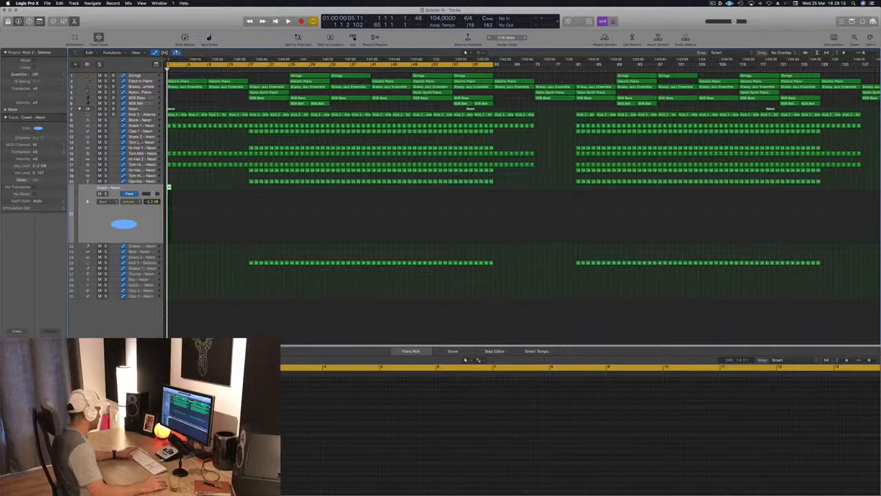
Step: Load the grandiose preset in the Crash channel's SilverVerb and move its window clear of the track list
left_click(87, 25)
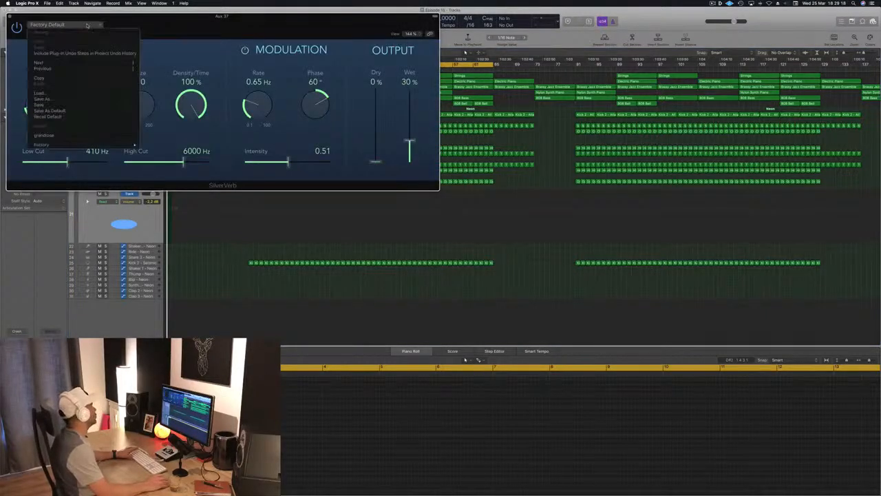
left_click(83, 135)
left_click_drag(213, 37, 520, 56)
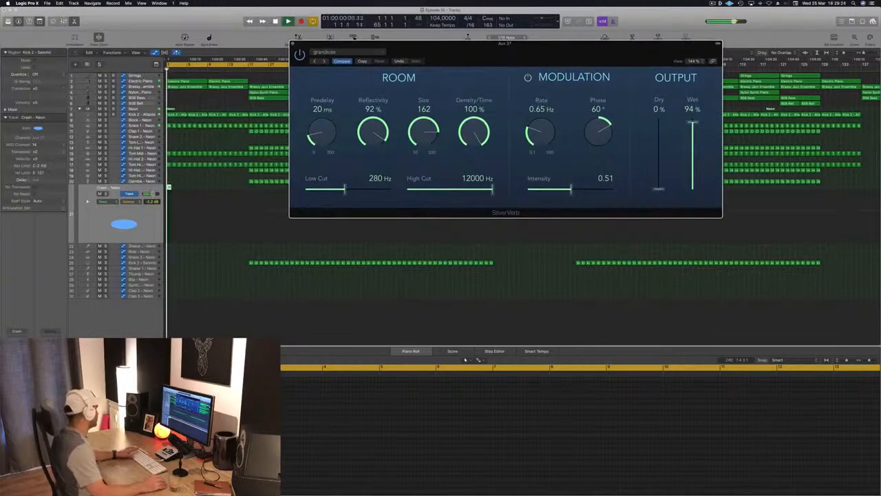
Step: In the Crash channel's Channel EQ, set a low cut at 196 Hz and a -6.0 dB high shelf at 8100 Hz
key("space")
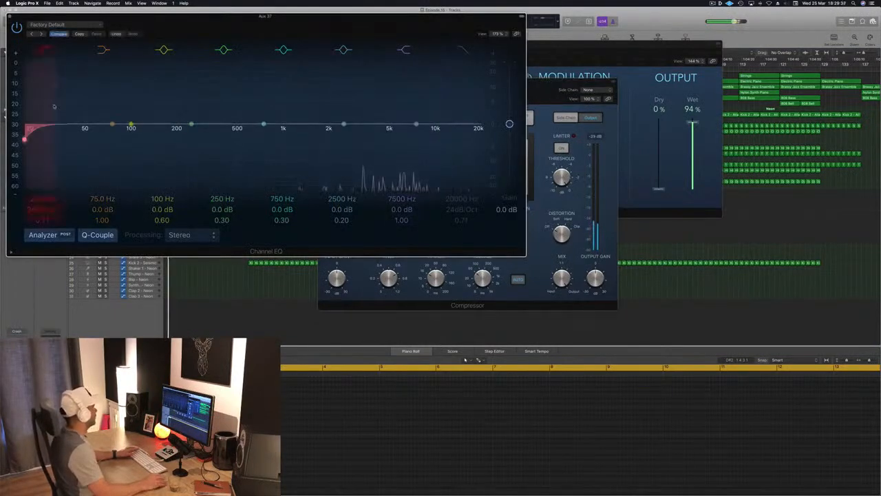
left_click_drag(49, 102, 176, 103)
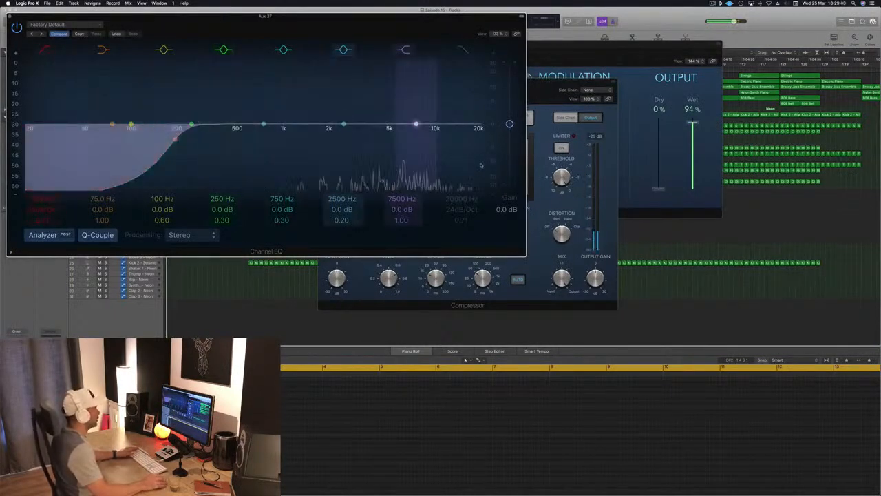
left_click_drag(415, 124, 421, 140)
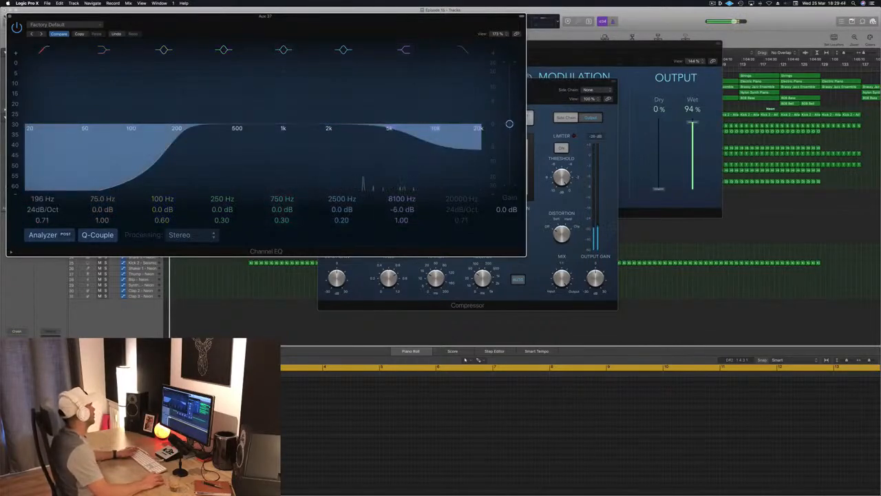
key("super+w")
Step: Set the Crash channel Compressor's side chain to Bus 10 and its ratio to about 3.7:1 during playback
left_click_drag(490, 90, 561, 90)
left_click(656, 88)
mouse_move(659, 107)
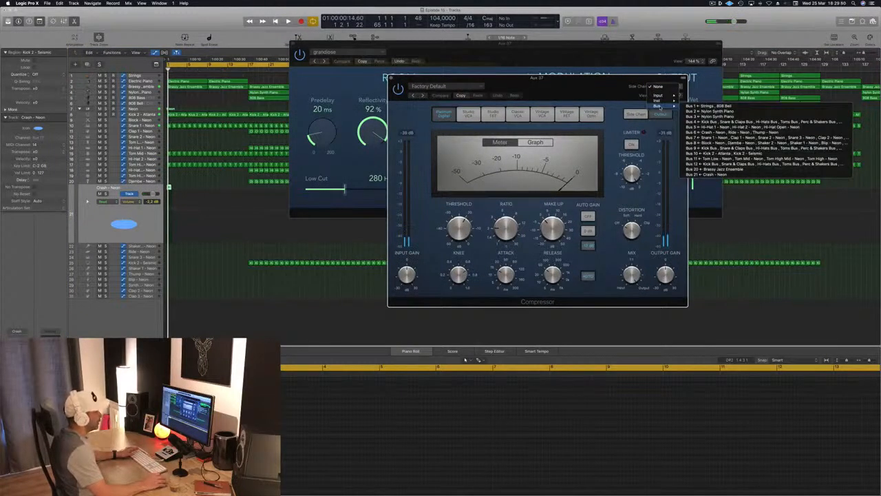
left_click(771, 153)
key("space")
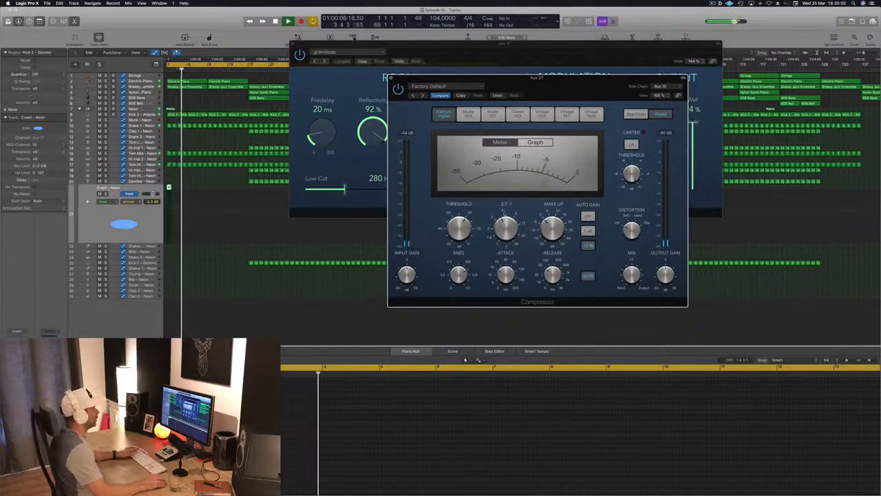
Step: Set the Crash Compressor's threshold to about -23.5 dB while replaying the opening, and close its window
key("Return")
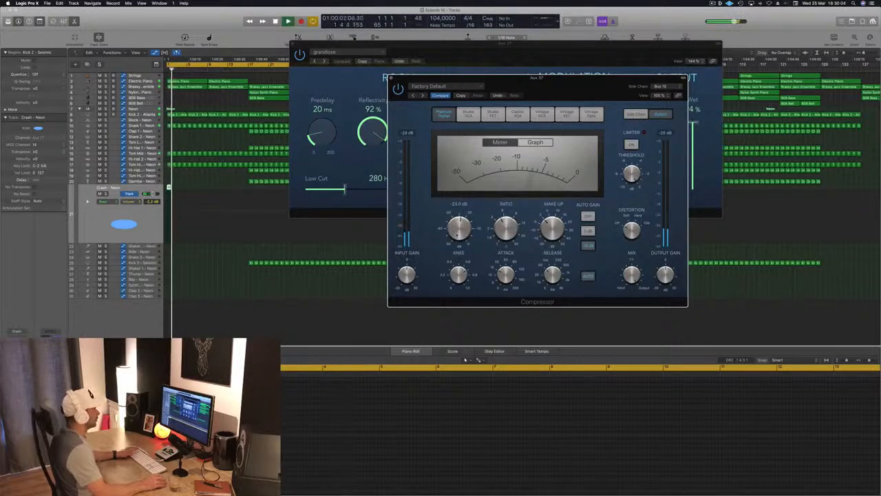
key("Return")
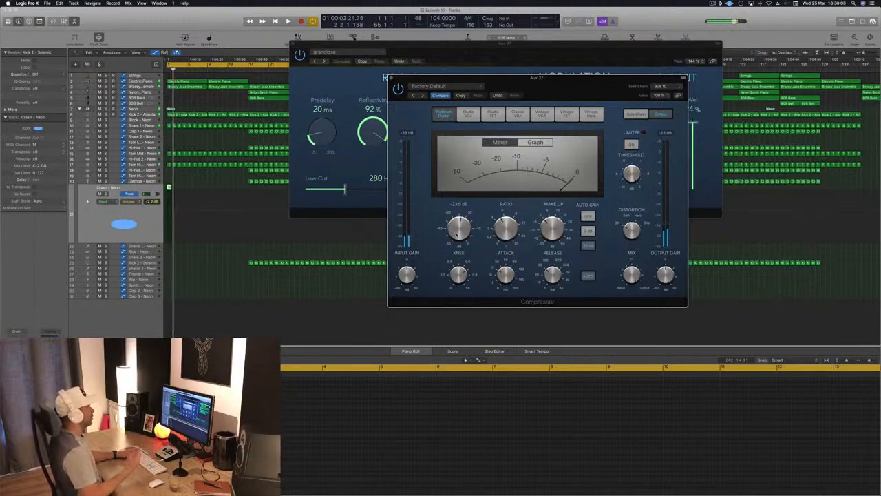
left_click_drag(541, 78, 511, 123)
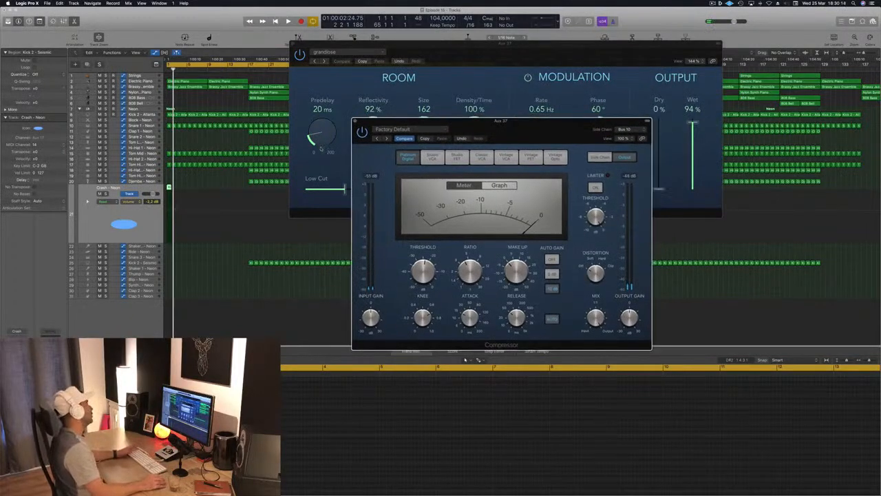
left_click_drag(366, 124, 358, 125)
key("super+w")
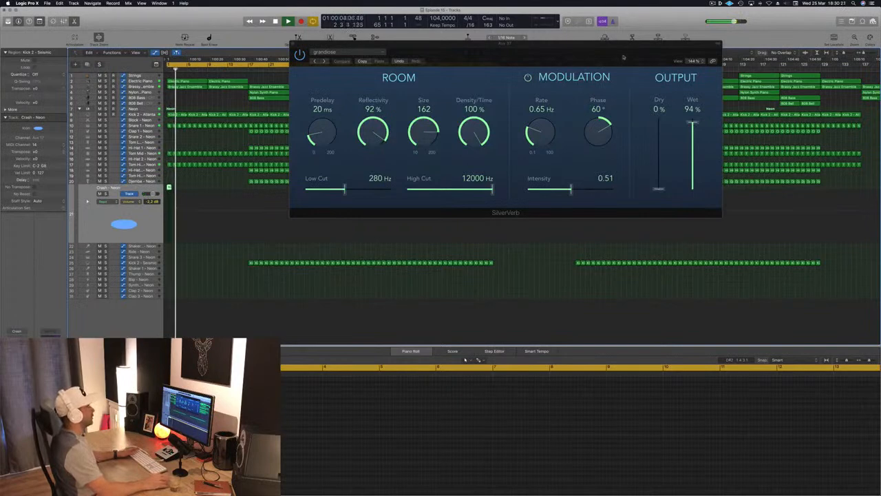
Step: Raise the SilverVerb wet level on the Crash channel slightly, close the plug-in and replay the song from the beginning
left_click_drag(482, 46, 470, 45)
left_click_drag(680, 122, 680, 117)
key("super+w")
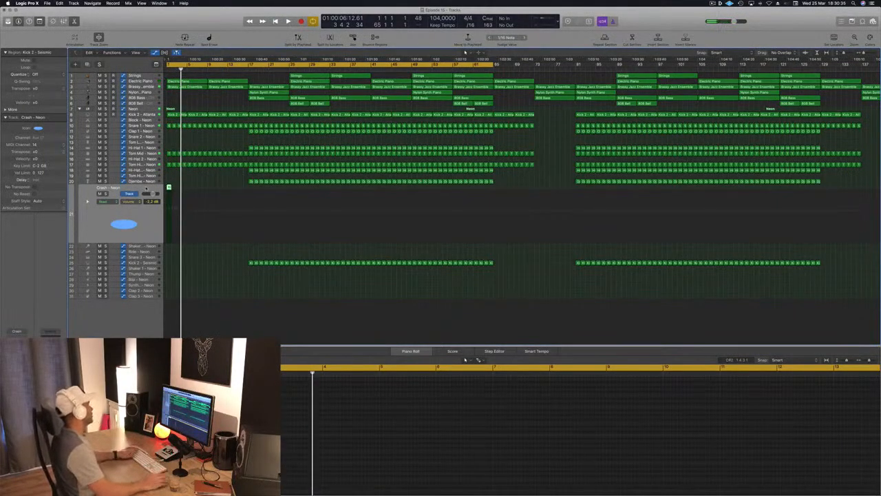
key("Return")
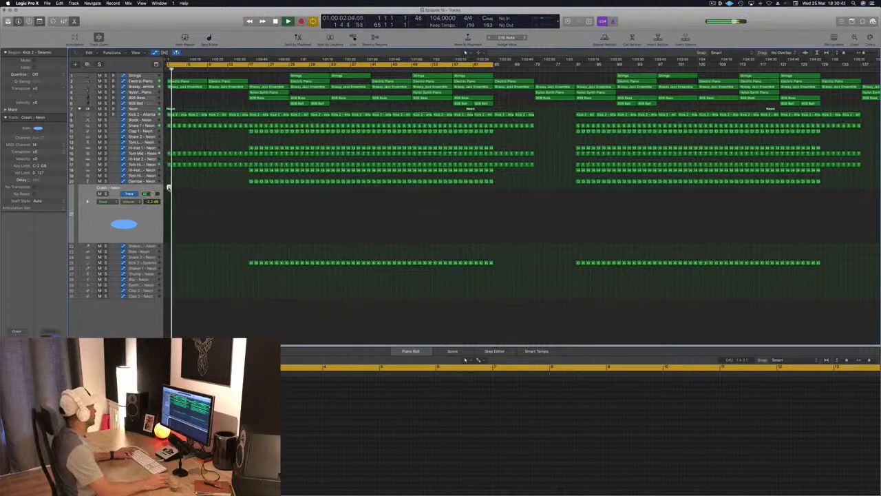
Step: Place a copy of a Djembe region at bar 1 of the Shaker 2 track and audition it from the beginning
left_click_drag(169, 186, 168, 246)
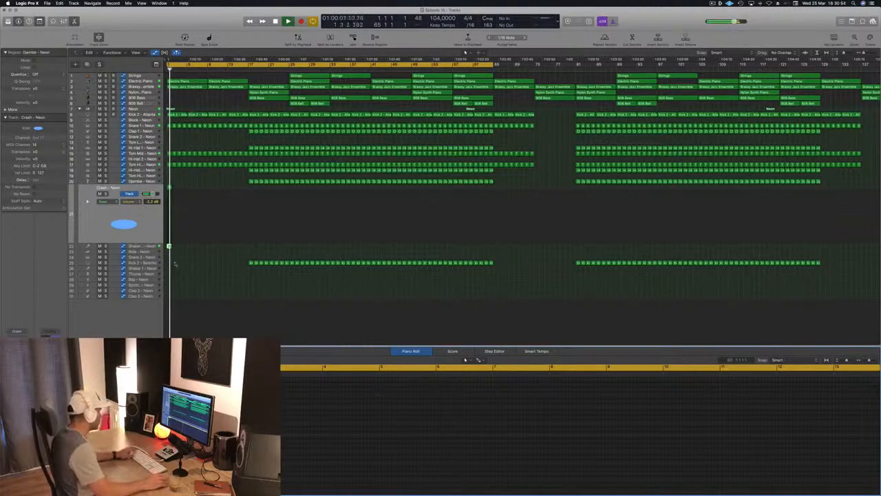
left_click_drag(169, 247, 173, 246)
key("Return")
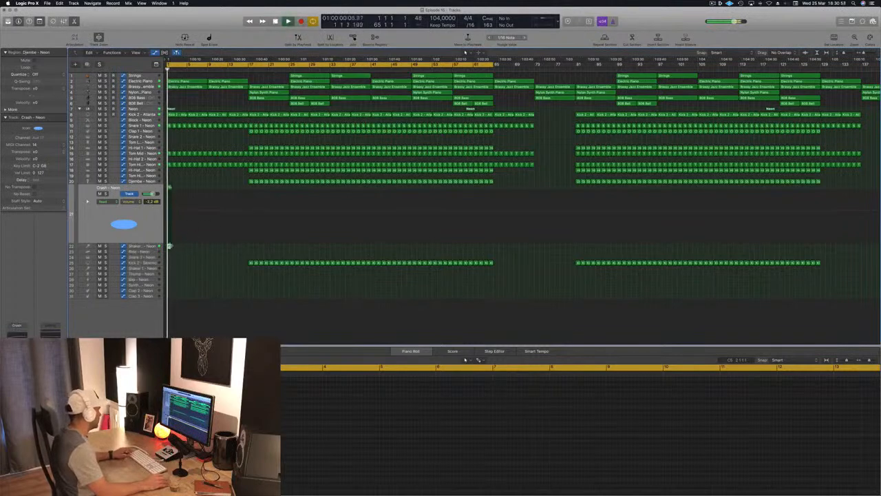
left_click(153, 246)
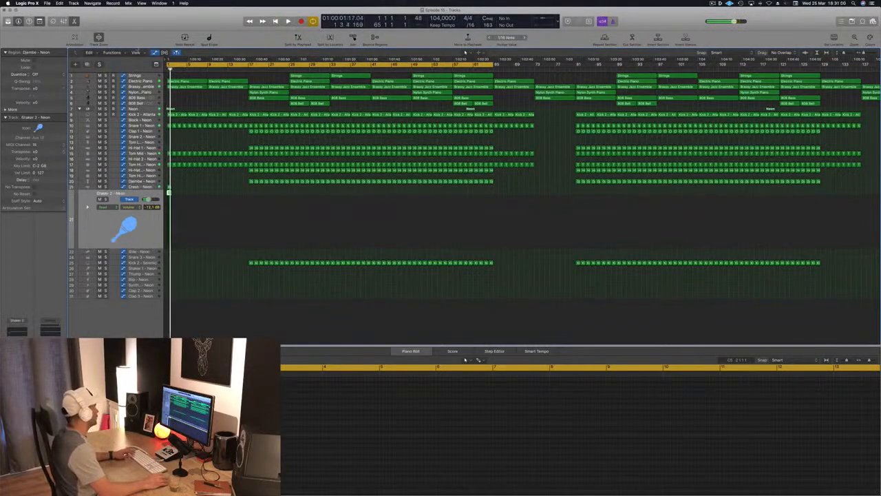
Step: Duplicate the Djembe region along the Shaker 2 track to fill bars 1 to 16
key("super+Right")
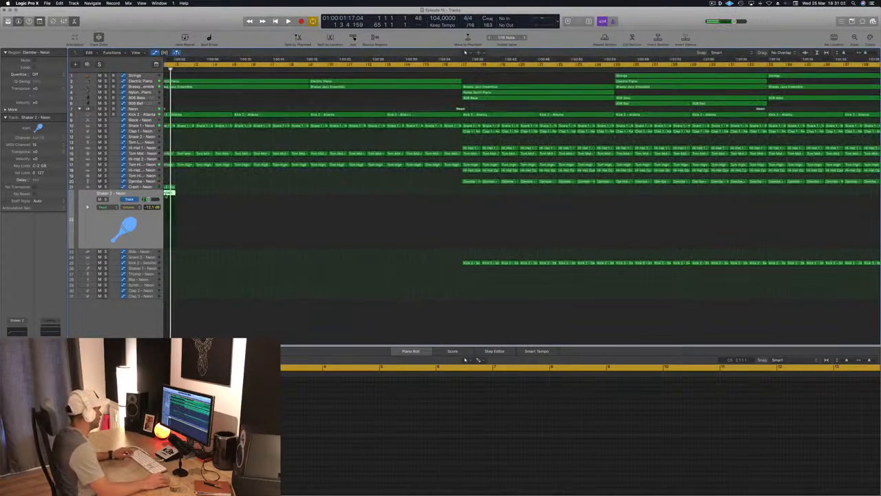
key("super+Right")
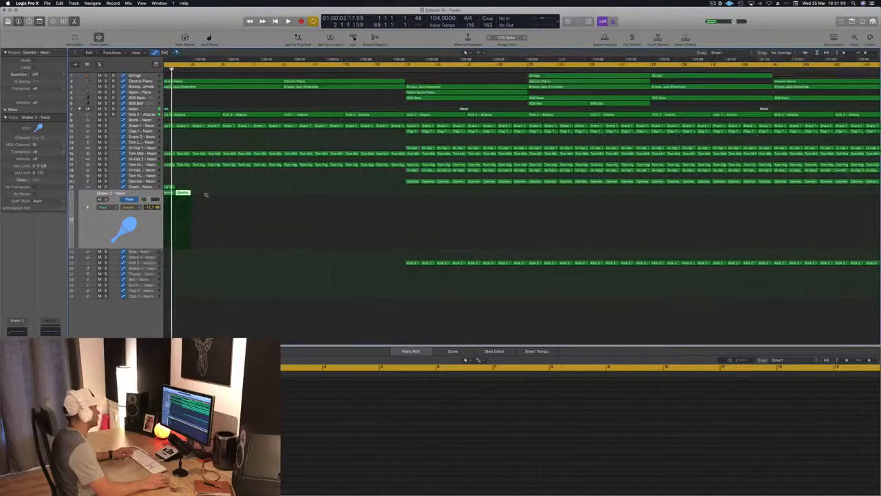
left_click_drag(194, 193, 283, 199)
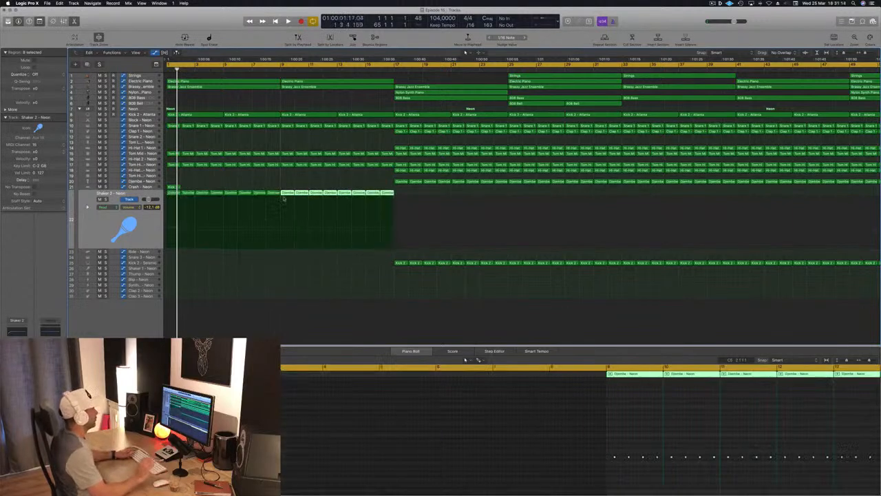
Step: Lower Shaker 2 to about -17.2 dB during playback and raise both output mix levels of its Stereo Delay to 100%
key("space")
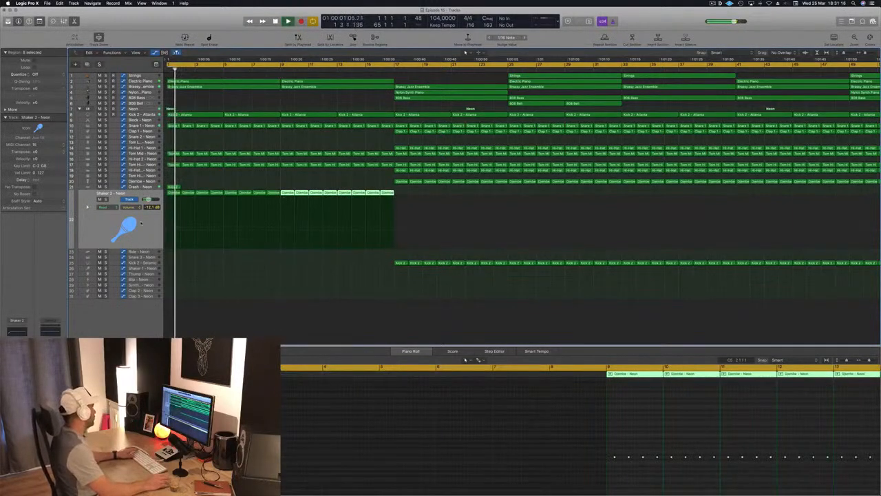
key("shift+e")
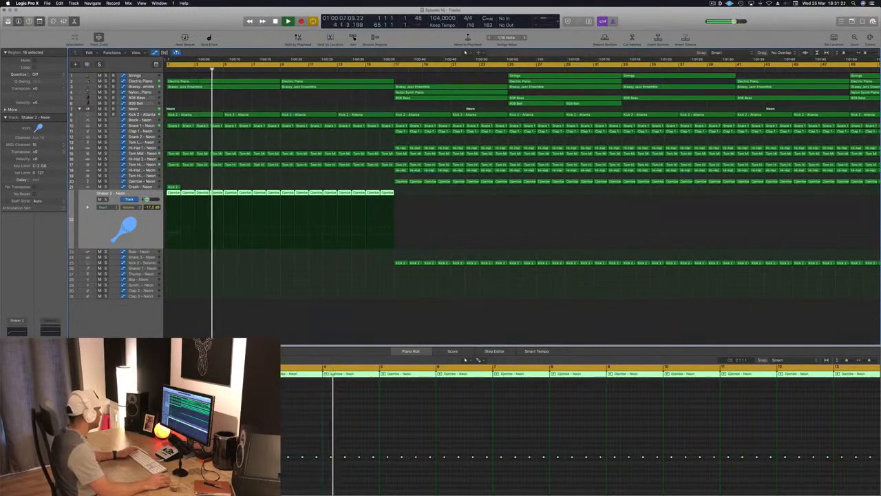
key("v")
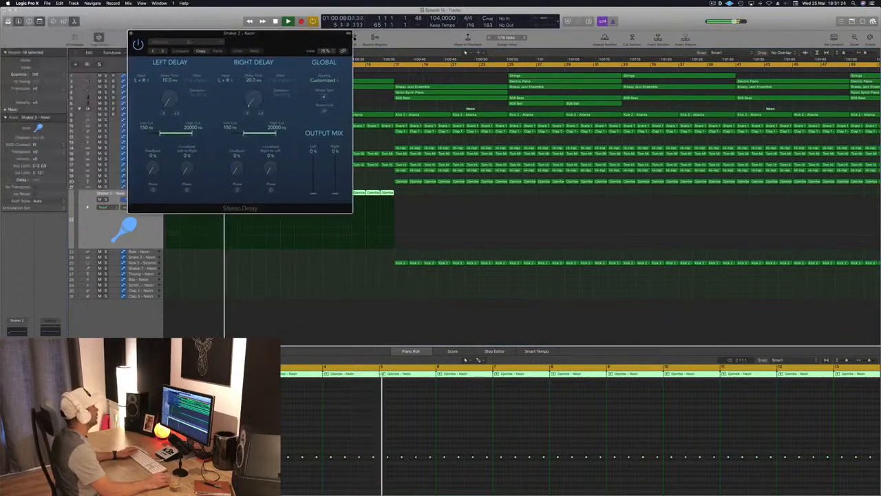
left_click_drag(313, 189, 335, 153)
left_click_drag(301, 53, 396, 63)
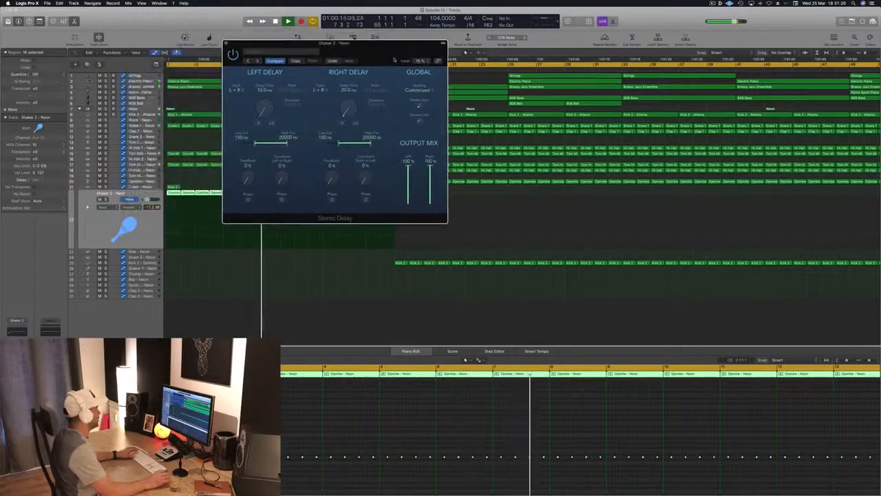
Step: Set the Stereo Delay's left delay time to 5 ms and right delay time to 15 ms, replaying the intro to check
left_click_drag(355, 123, 355, 116)
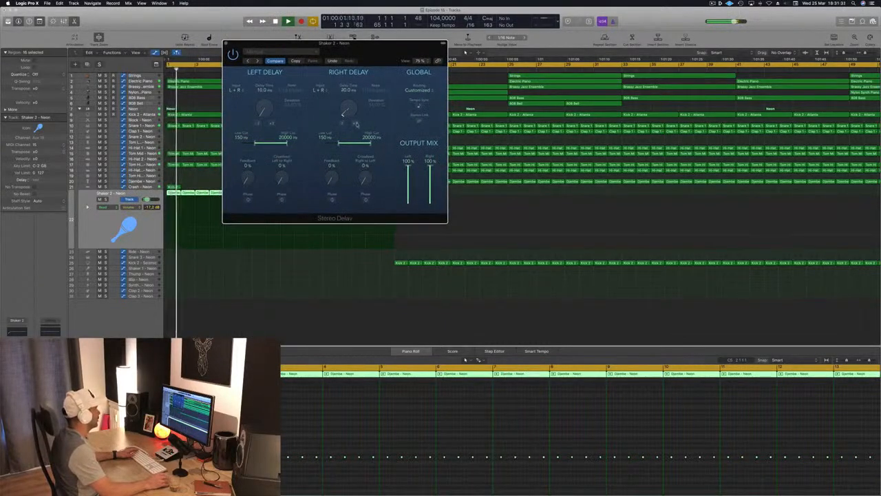
left_click_drag(270, 121, 271, 129)
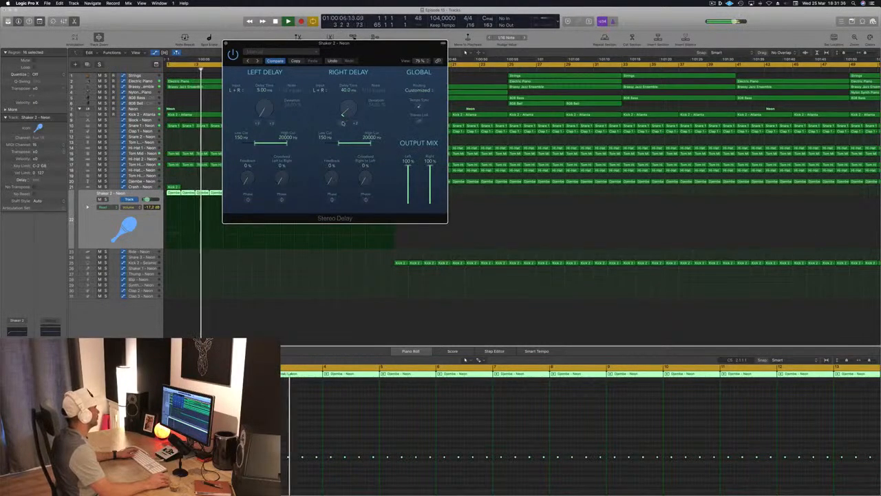
left_click_drag(353, 120, 353, 123)
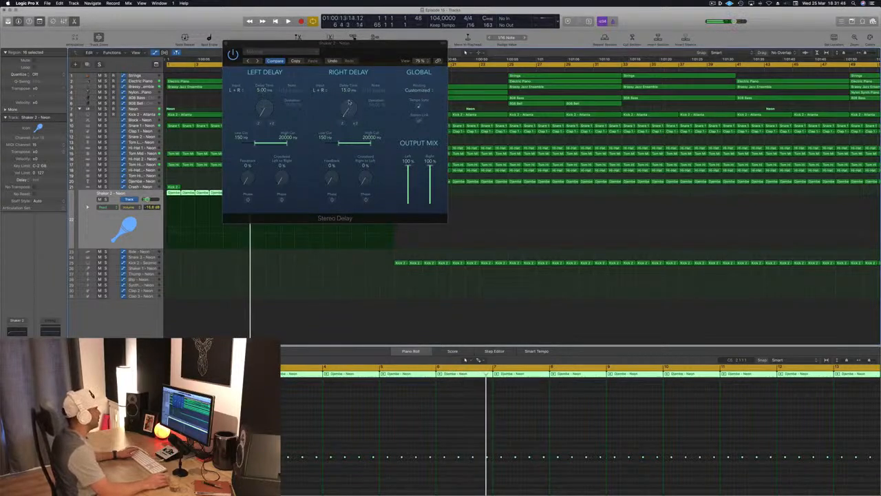
key("Return")
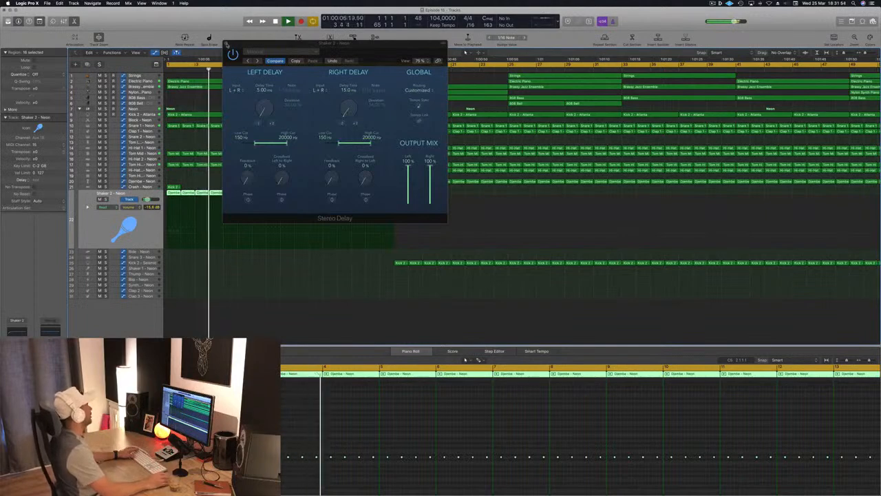
Step: Close the Stereo Delay and lower the Shaker 2 volume to about -20.5 dB while replaying the opening
key("super+w")
key("Return")
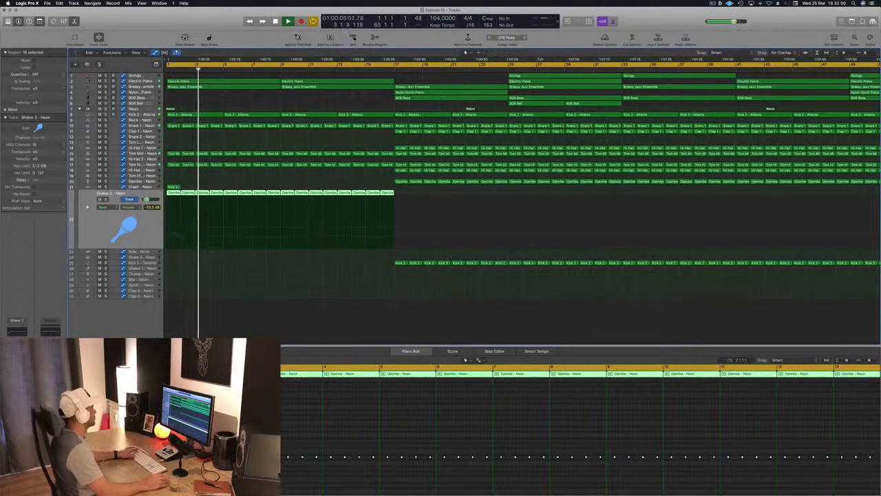
key("Return")
key("space")
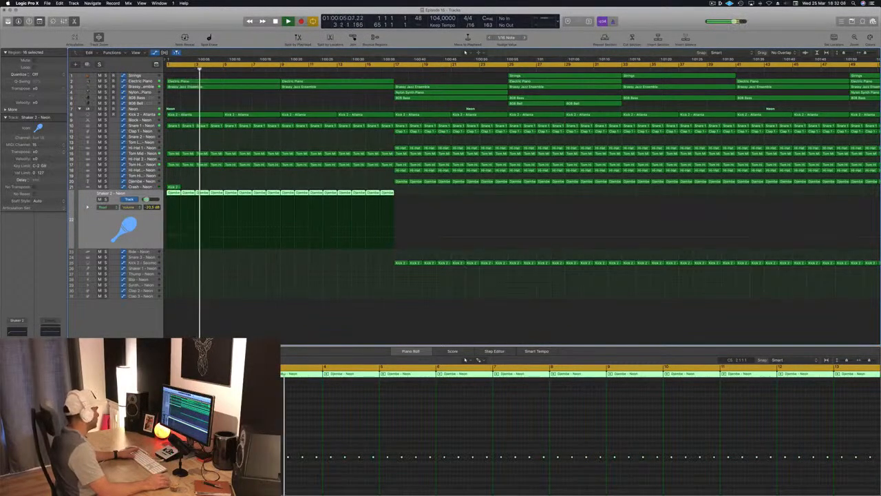
Step: Set the Echo on Shaker 2 to 1/16 notes, 100% dry, about 35% wet and color 0 during playback
left_click_drag(78, 23, 340, 99)
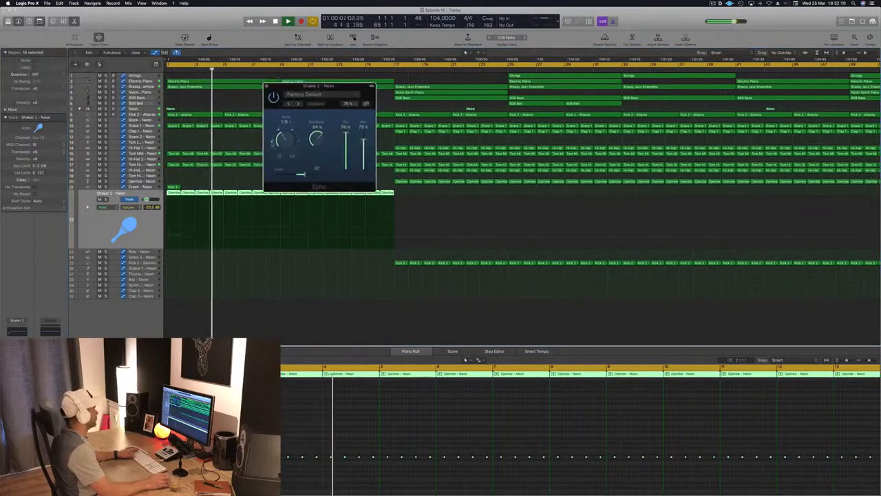
left_click_drag(284, 139, 301, 158)
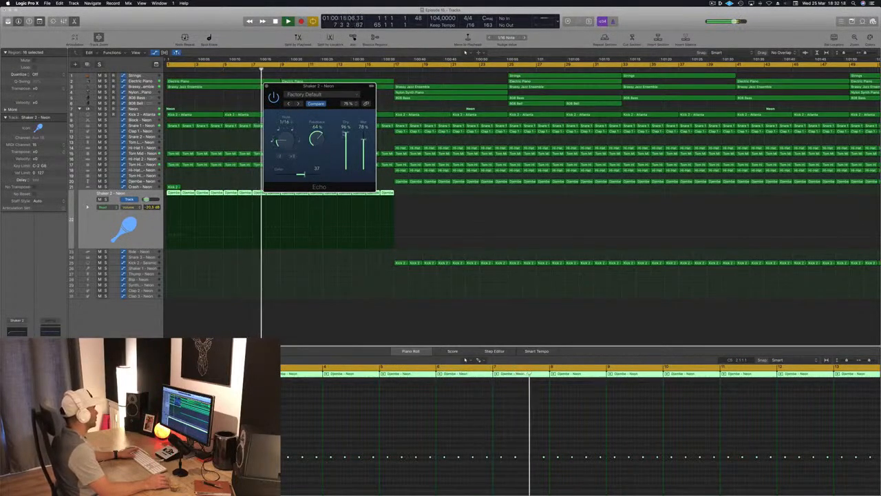
left_click_drag(363, 140, 368, 171)
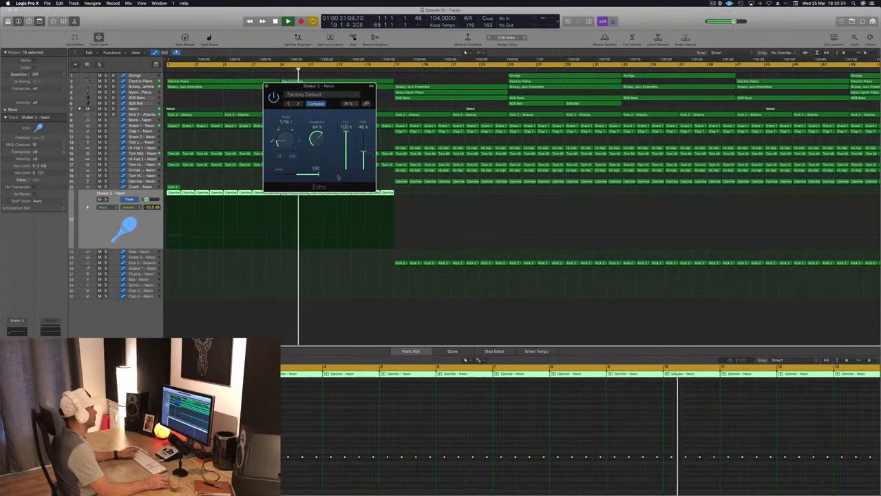
left_click_drag(307, 174, 294, 175)
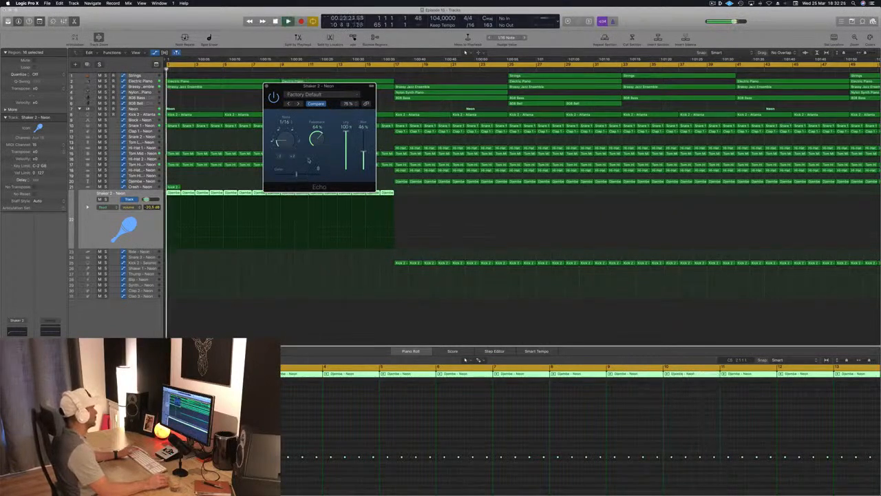
left_click_drag(363, 153, 364, 157)
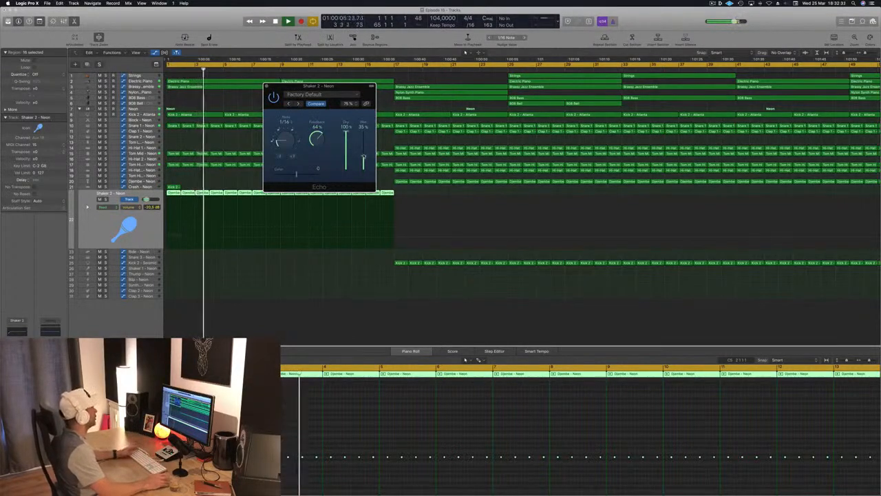
Step: Lower the Shaker 2 volume to about -25 dB while replaying the opening, and close the Echo
left_click(204, 244)
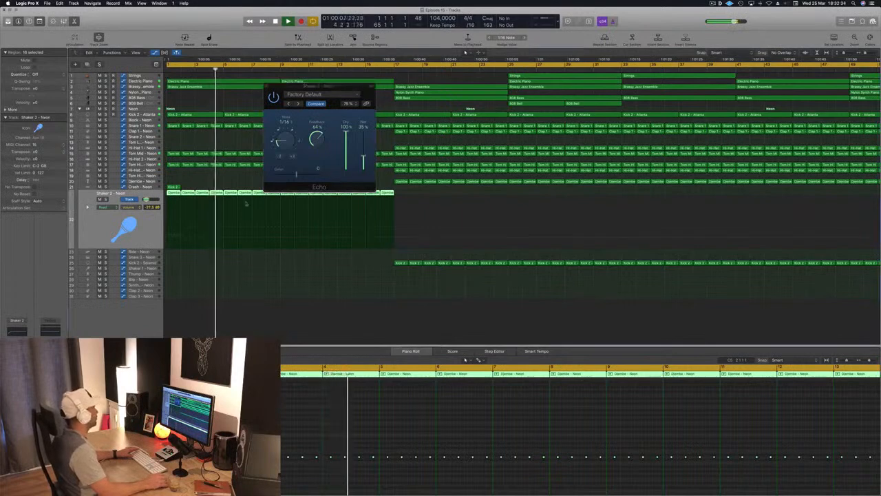
key("space")
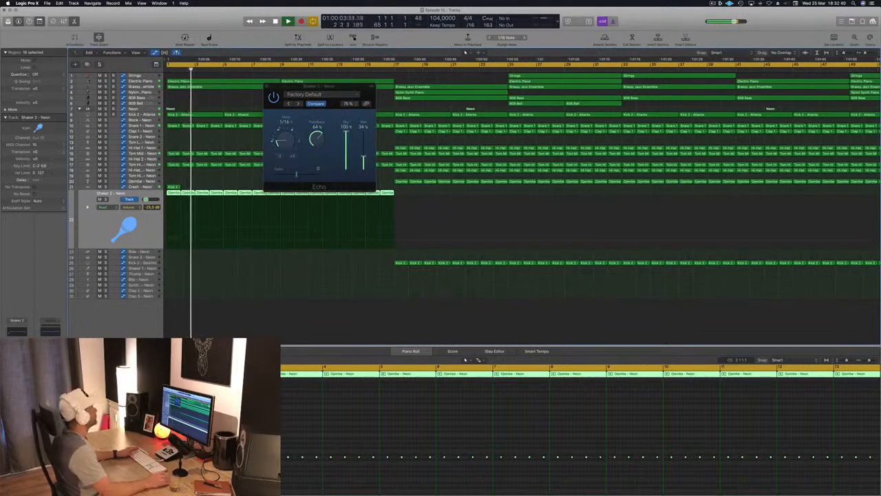
left_click(267, 87)
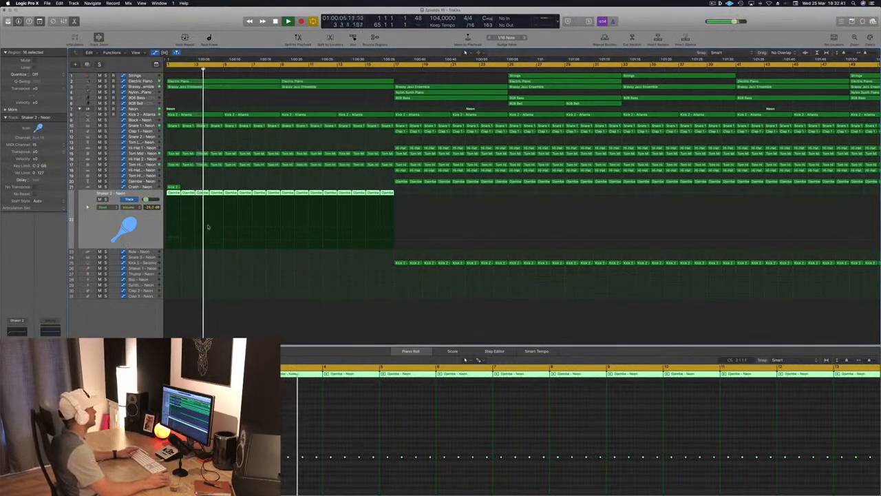
Step: Place a copy of a Djembe region at bar 5 of the Blip track, play the intro and select that track
left_click(321, 205, "ctrl+alt")
left_click(320, 205, "ctrl+alt")
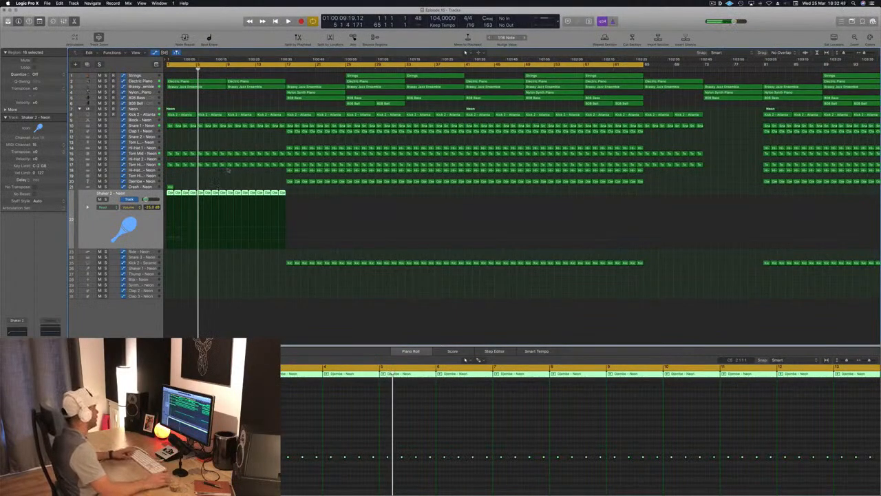
left_click_drag(289, 181, 200, 280)
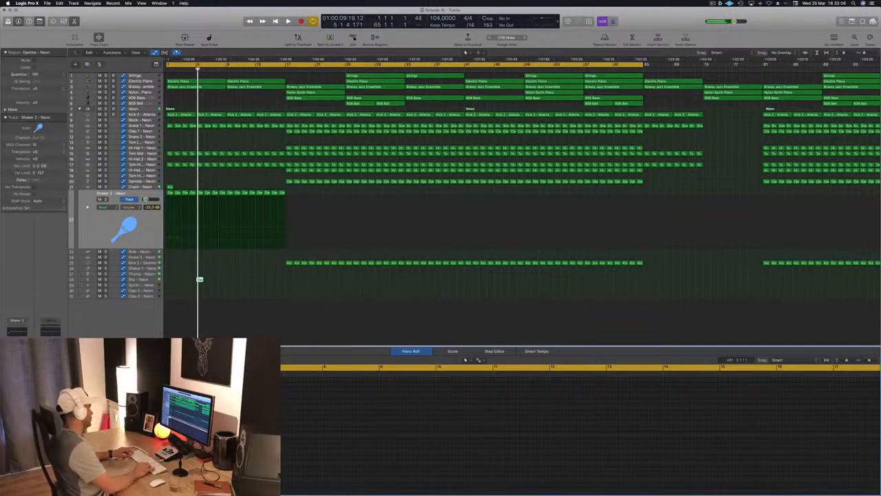
key("space")
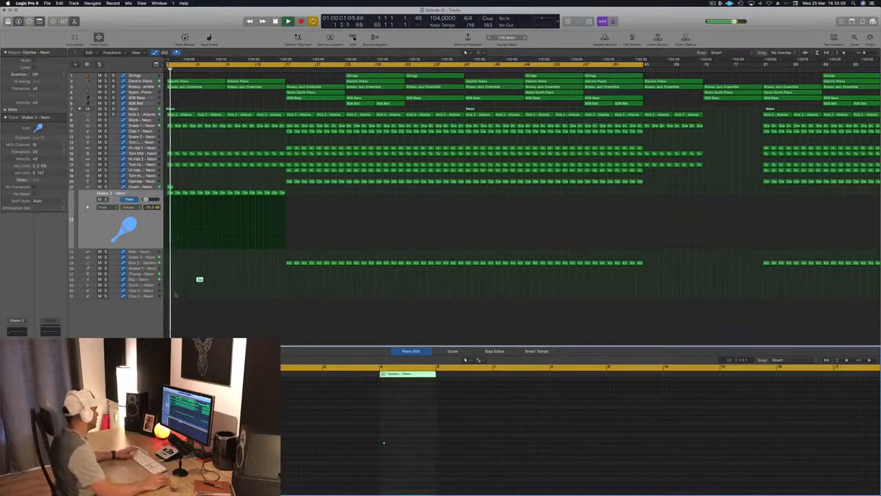
left_click(148, 280)
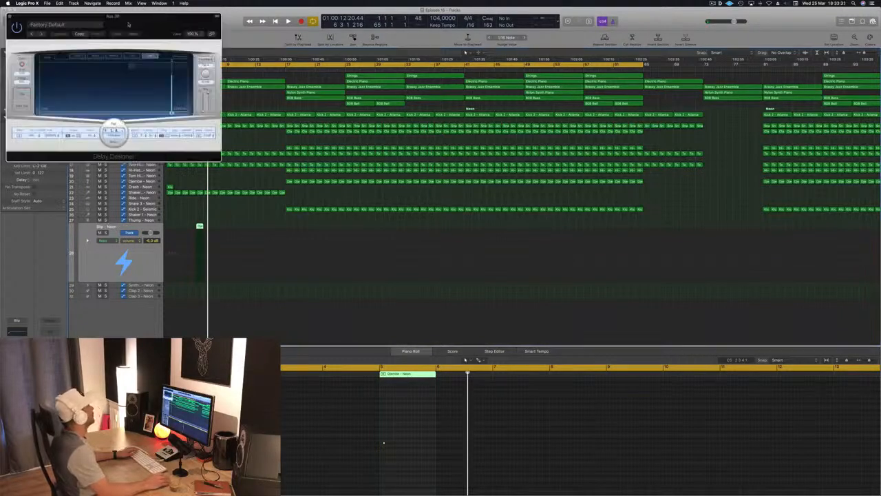
Step: Load the simple preset 1/16 Simple Pan in the Blip's Delay Designer and play the song from the beginning
left_click_drag(136, 18, 429, 84)
left_click(356, 95)
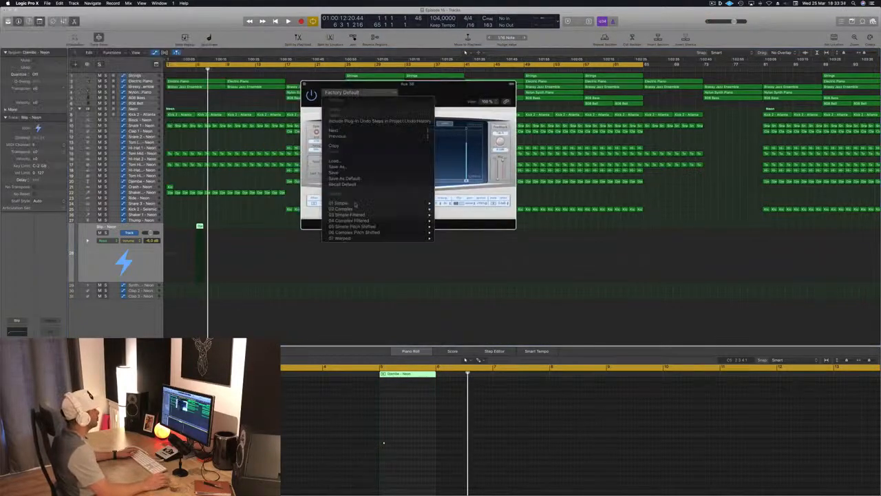
mouse_move(374, 212)
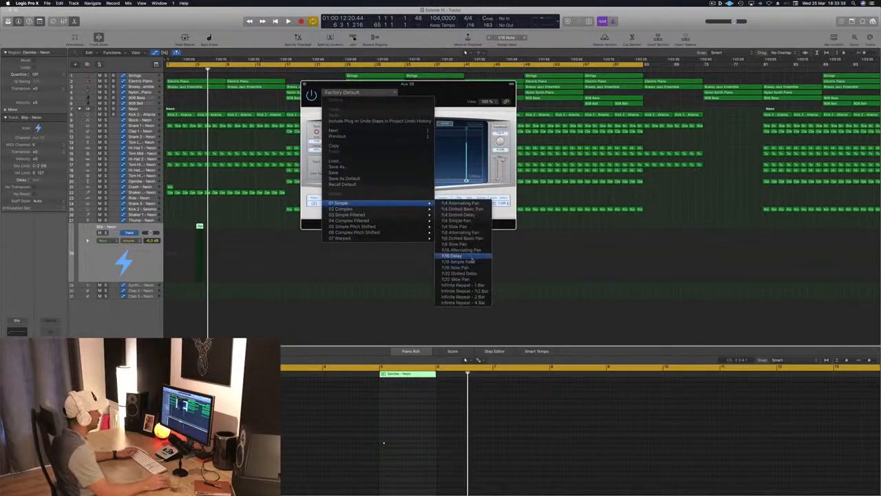
left_click(471, 262)
key("Return")
key("space")
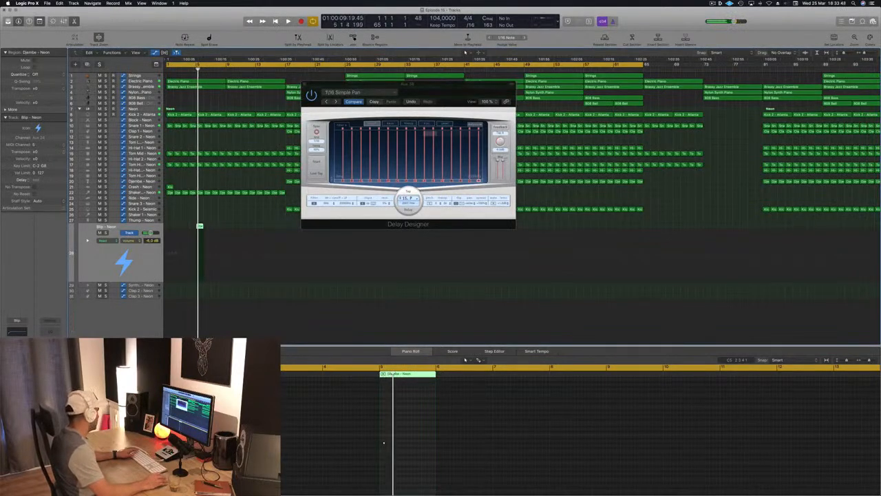
Step: Replay the intro to check the delayed Blip, moving the Delay Designer window aside, and close the plug-in
key("Return")
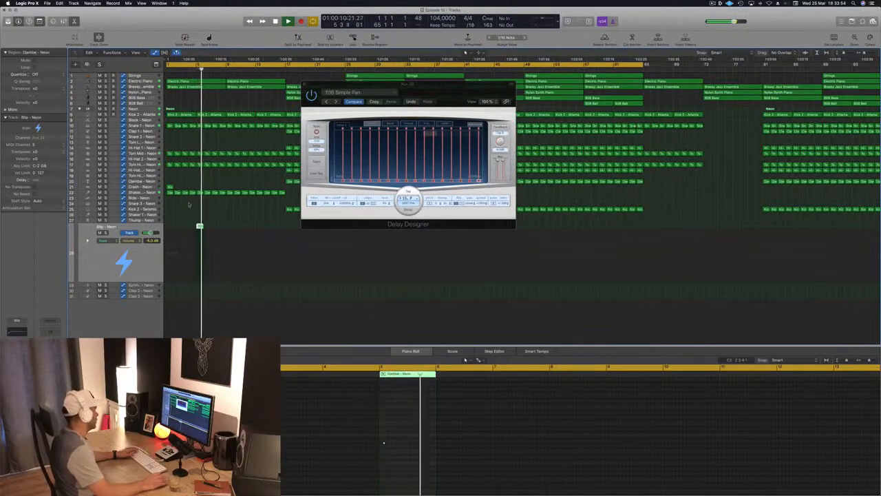
left_click_drag(433, 86, 528, 137)
left_click(330, 368)
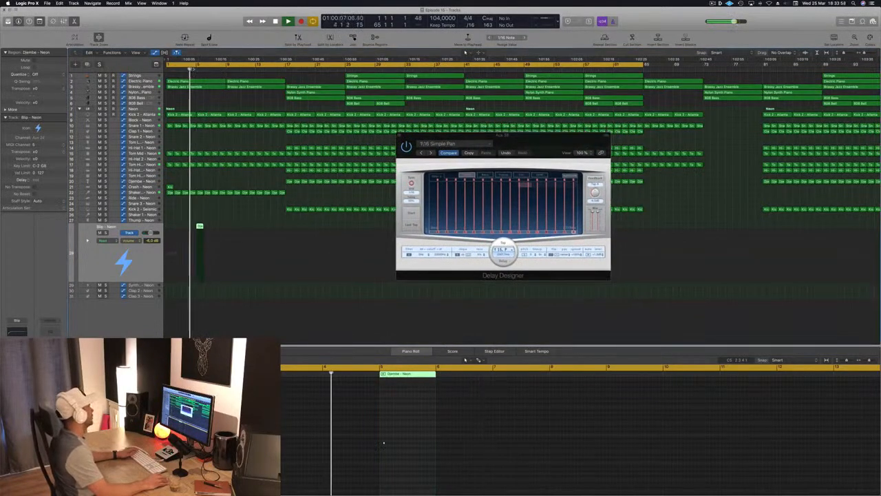
left_click_drag(525, 142, 346, 127)
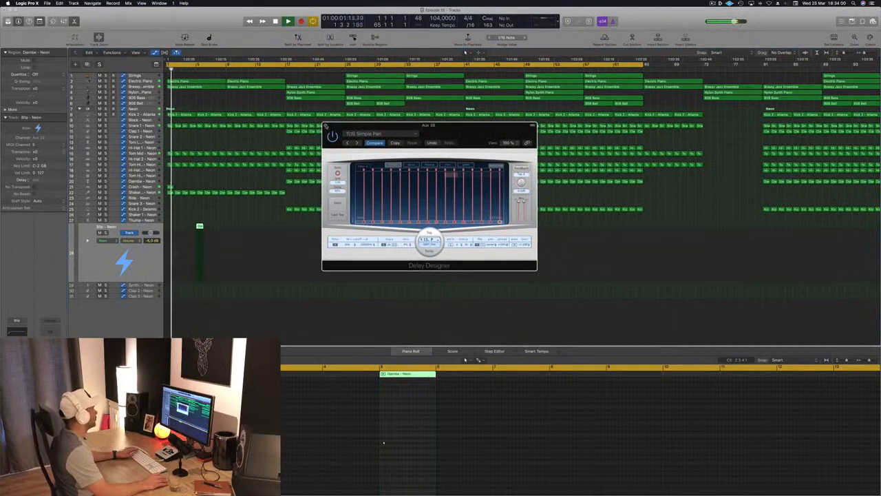
left_click(326, 127)
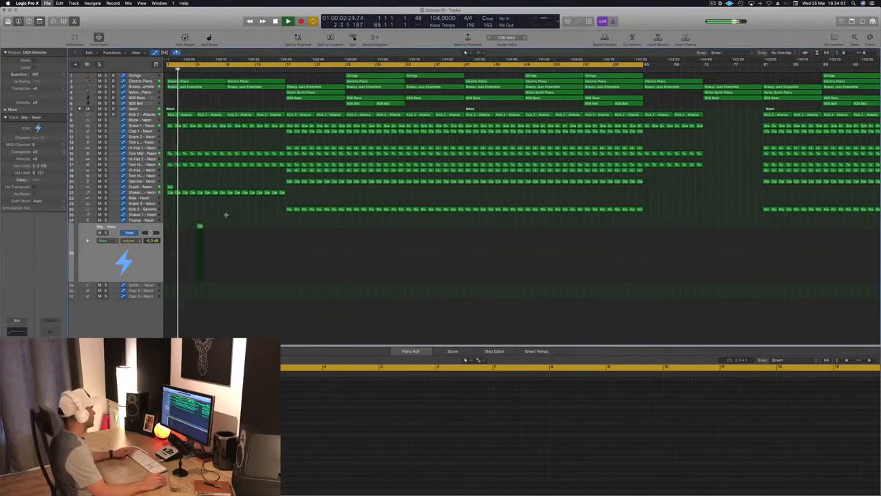
Step: Copy the Djembe region on the Blip track from bar 5 to bar 13 while the song plays
scroll(223, 172, "up", 2)
scroll(232, 140, "down", 4)
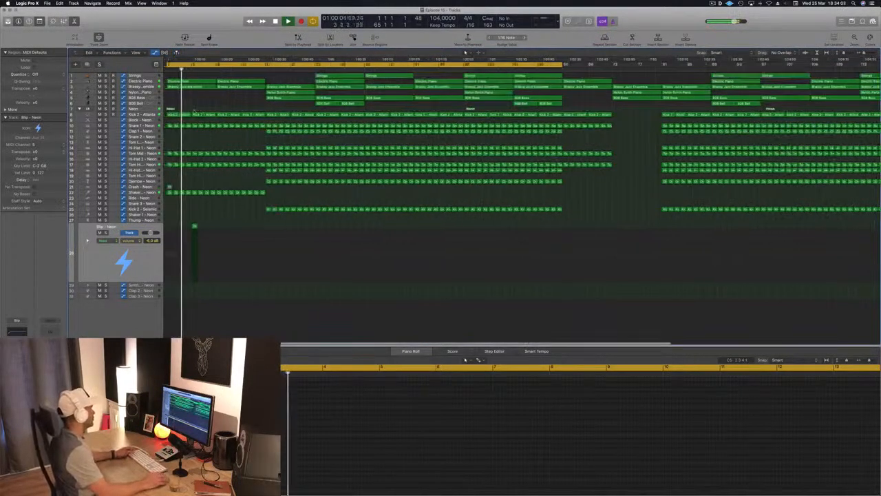
scroll(195, 110, "down", 2)
scroll(195, 110, "up", 2)
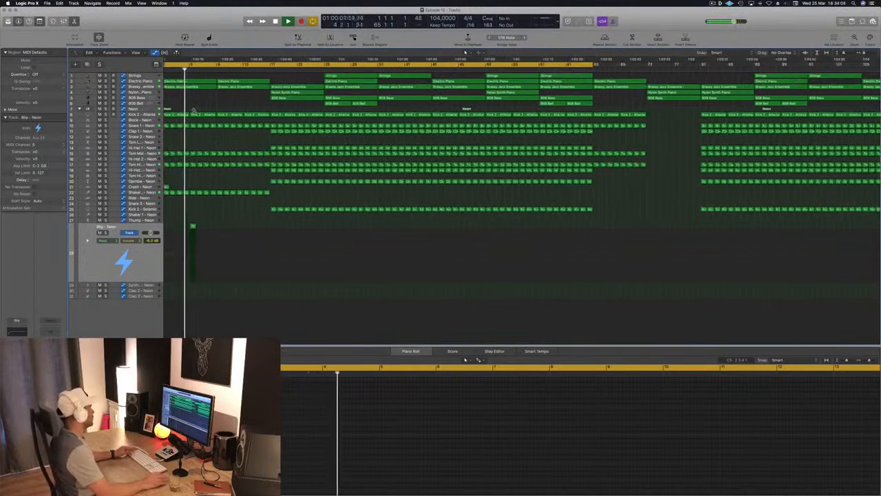
scroll(195, 111, "down", 3)
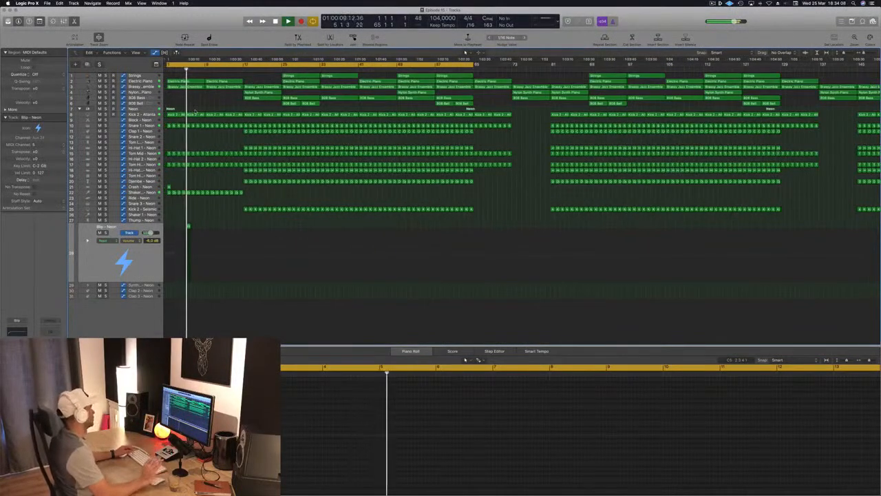
left_click(383, 443)
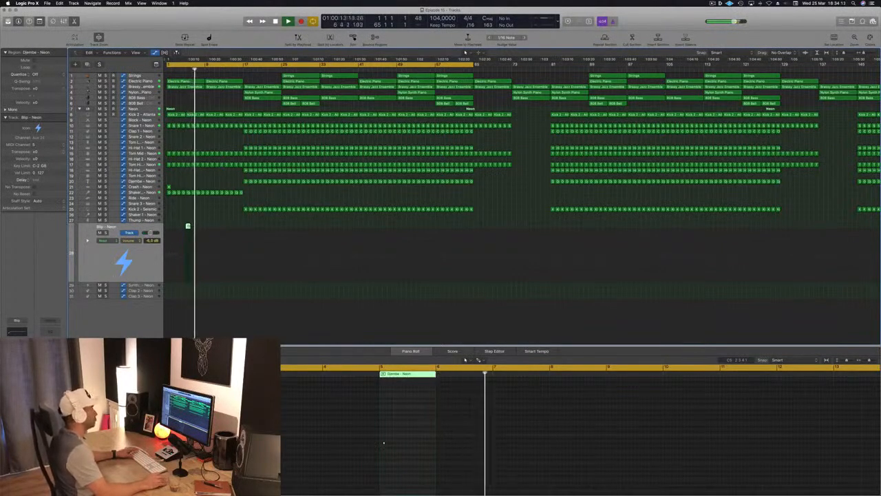
scroll(217, 230, "up", 2)
scroll(217, 229, "up", 3)
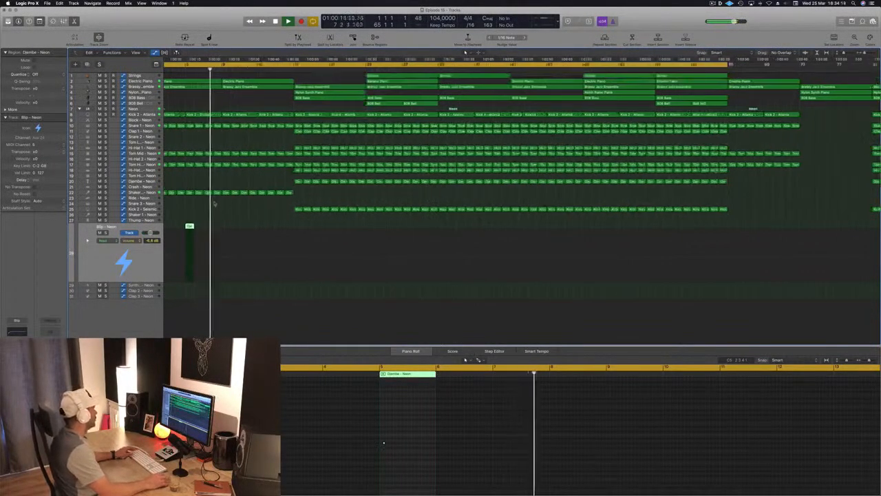
left_click(207, 227)
left_click_drag(206, 227, 279, 227)
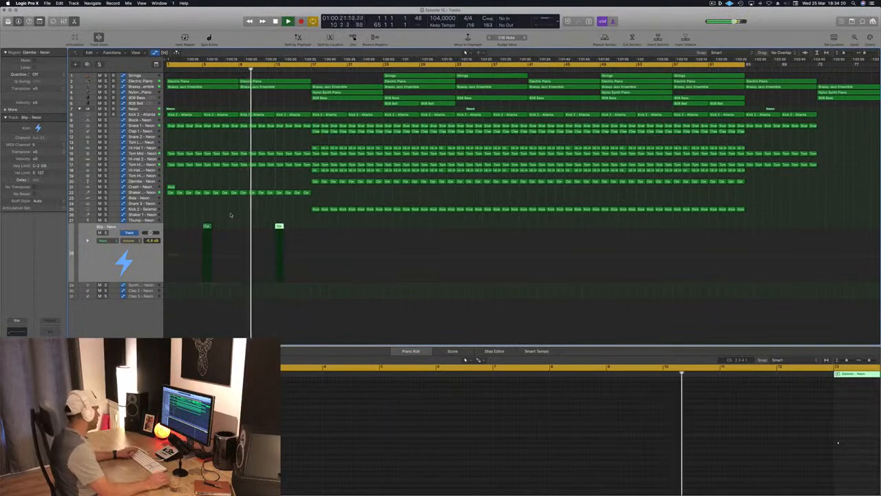
Step: Copy the Djembe region from bar 5 of the Blip track to bar 9 of the Thump track, and play the intro
left_click(207, 226)
left_click_drag(207, 225, 244, 223)
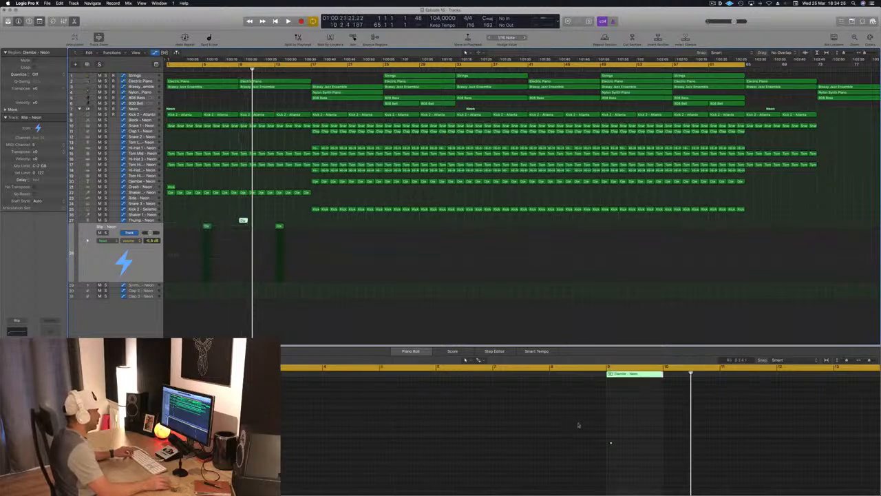
scroll(573, 422, "down", 3)
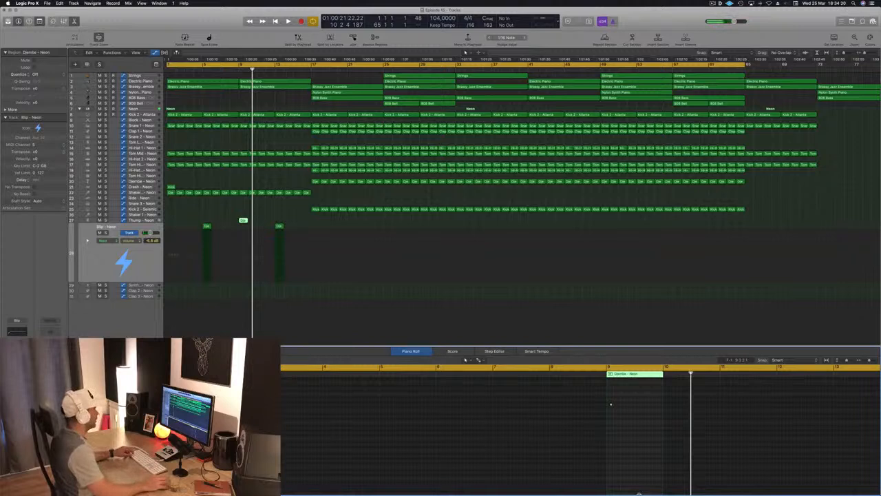
key("Return")
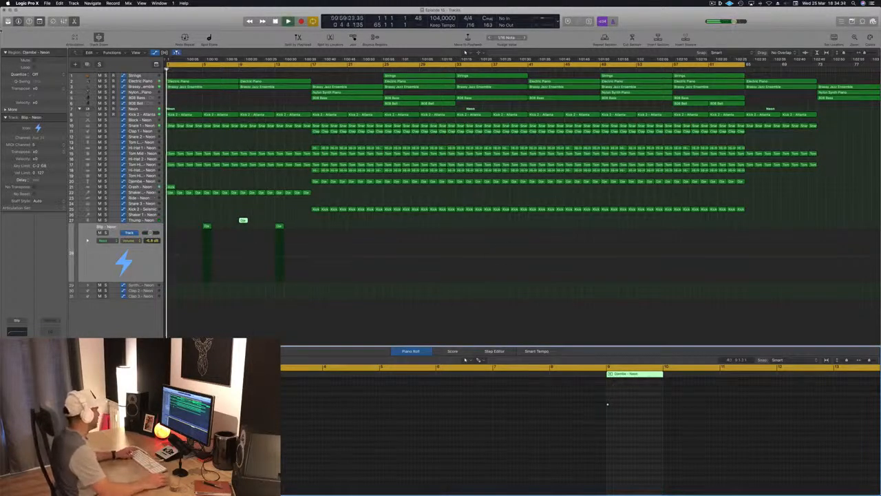
left_click(207, 230)
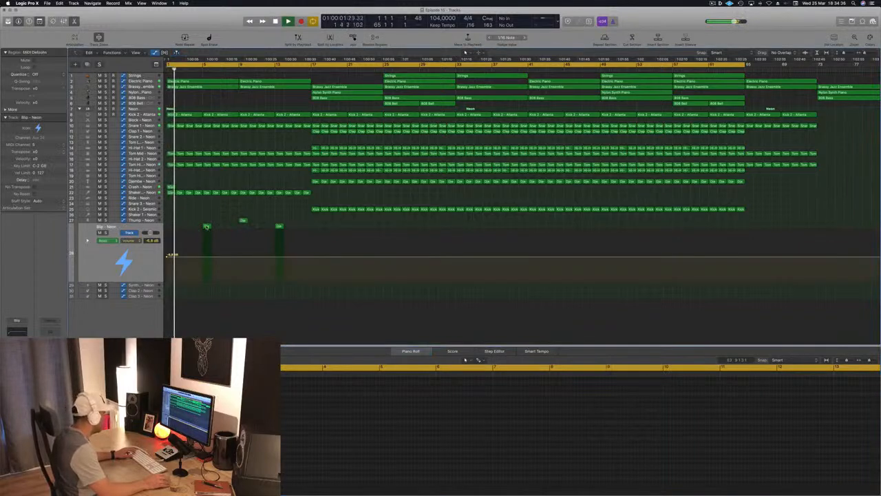
left_click(206, 228)
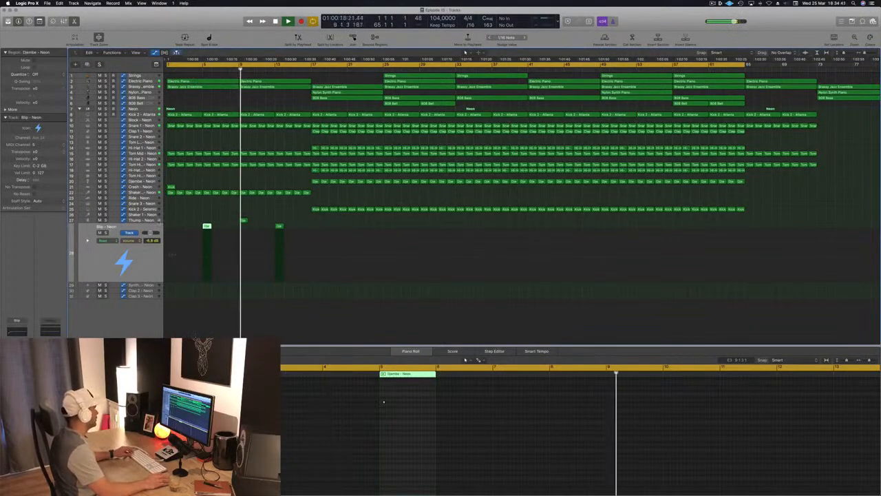
Step: Audition cowbell sounds from the library on the Thump track and load Cowbell - Atlanta as its sound
left_click(182, 220)
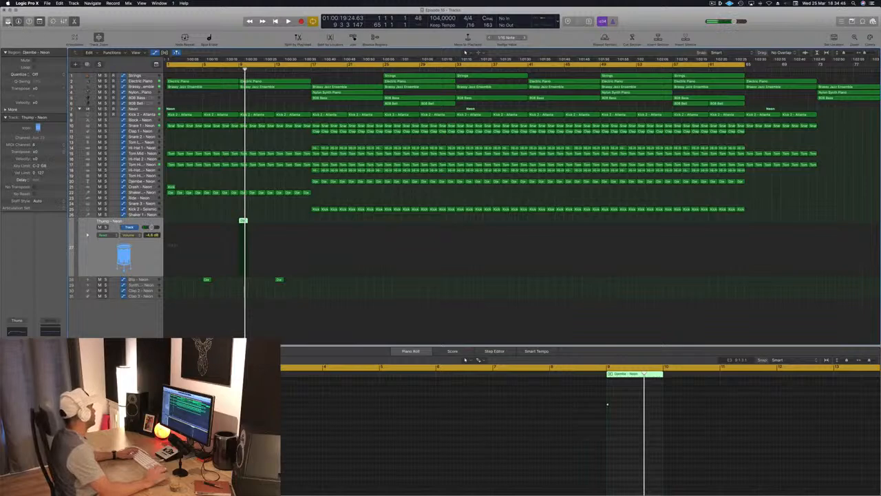
left_click(8, 21)
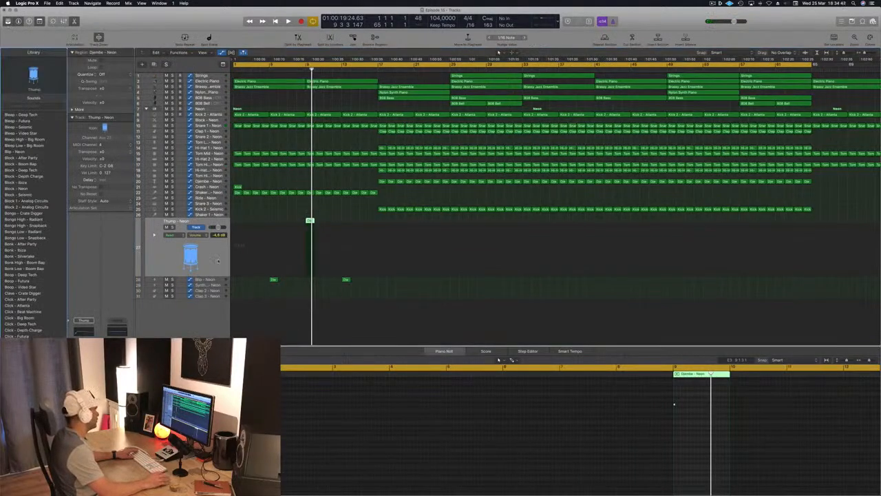
scroll(39, 250, "down", 5)
scroll(38, 286, "down", 3)
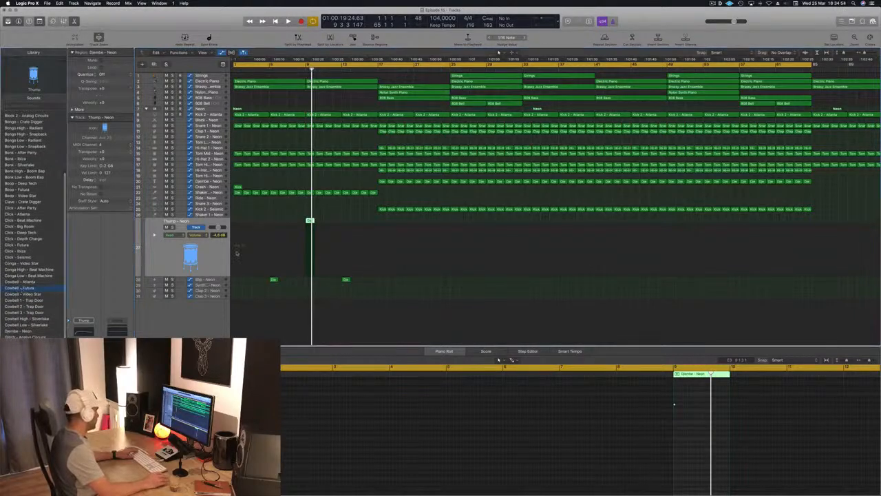
left_click(31, 288)
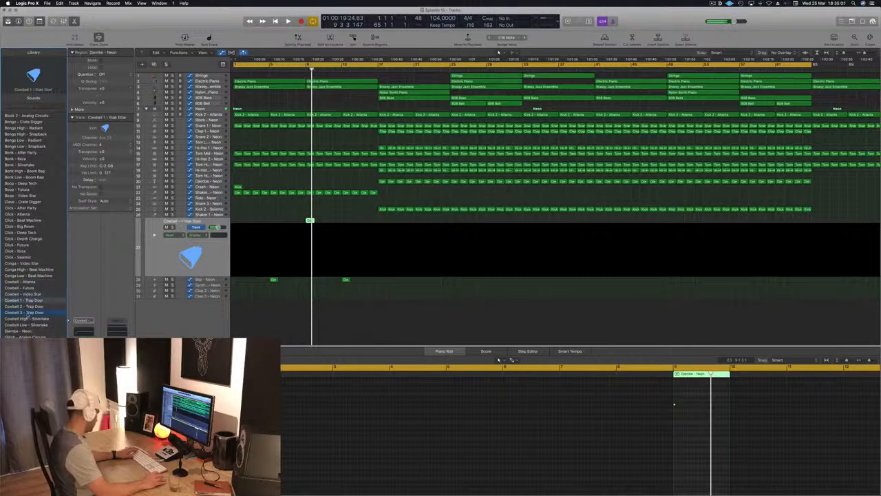
left_click(20, 282)
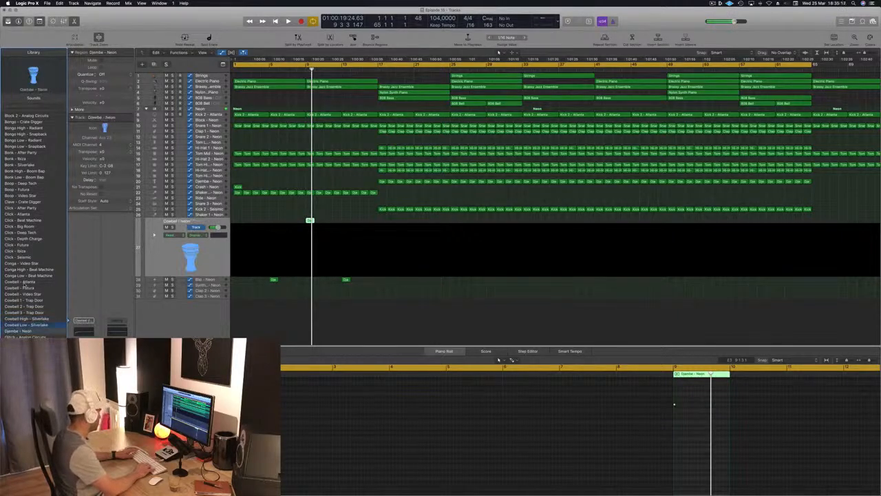
key("Up")
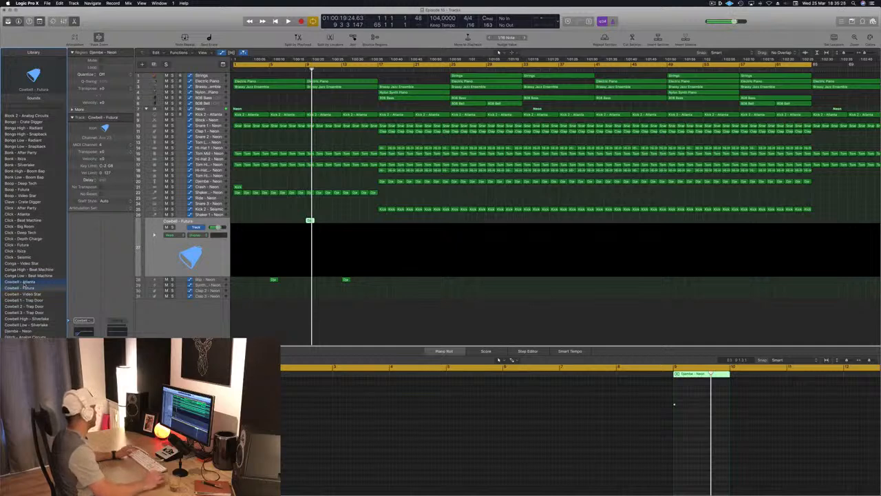
Step: Undo the last deletion, replay the intro from the beginning to check the cowbell, and select the Crash track
key("Delete")
key("super+z")
key("space")
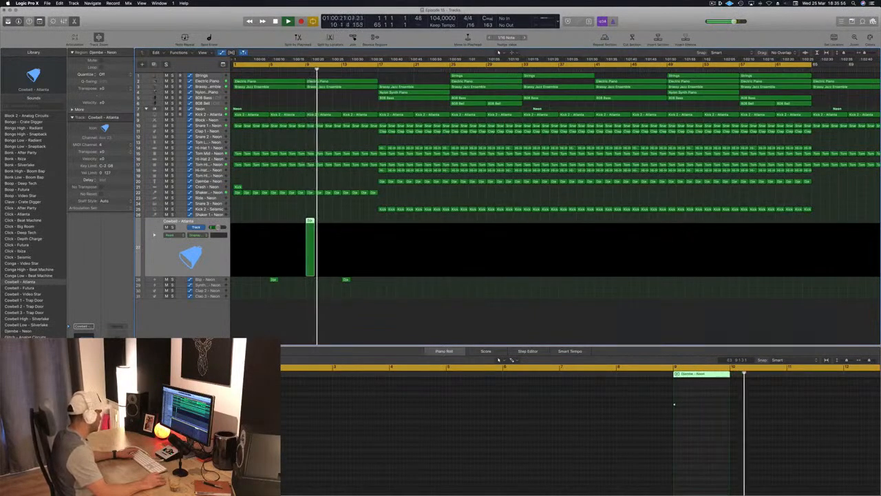
left_click(364, 209)
key("Return")
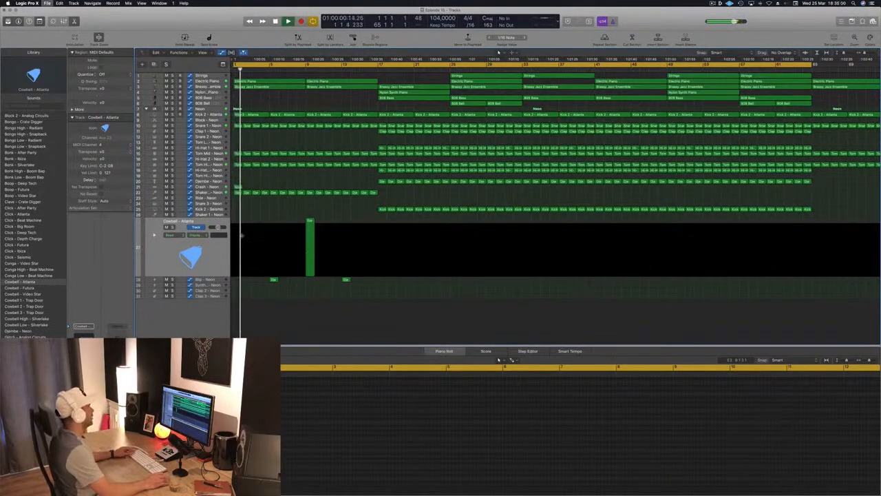
key("Return")
left_click(206, 187)
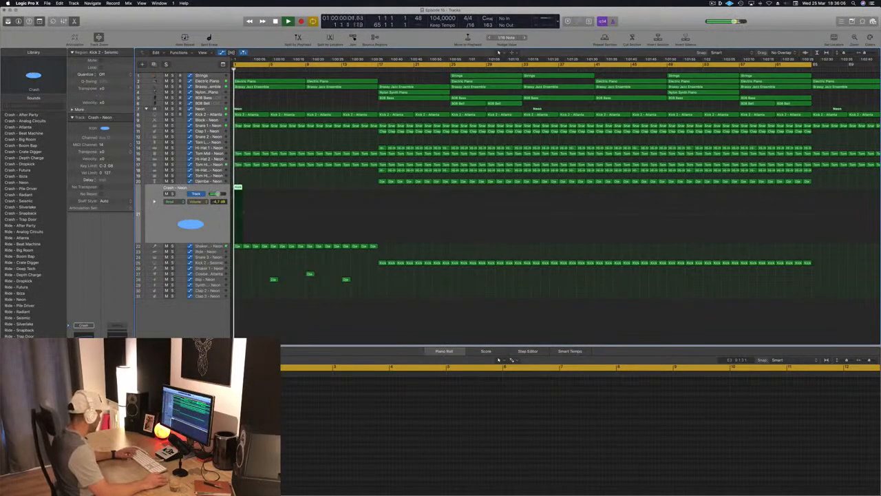
left_click(294, 307)
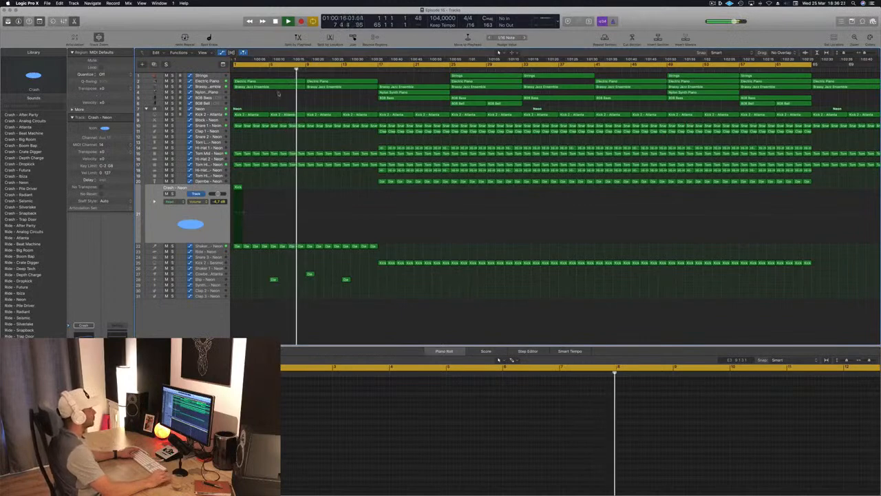
Step: Copy the 808 Bass region from bar 17 to bar 9 and delete the copy's notes after bar 11
left_click(417, 99)
left_click_drag(411, 102, 344, 101)
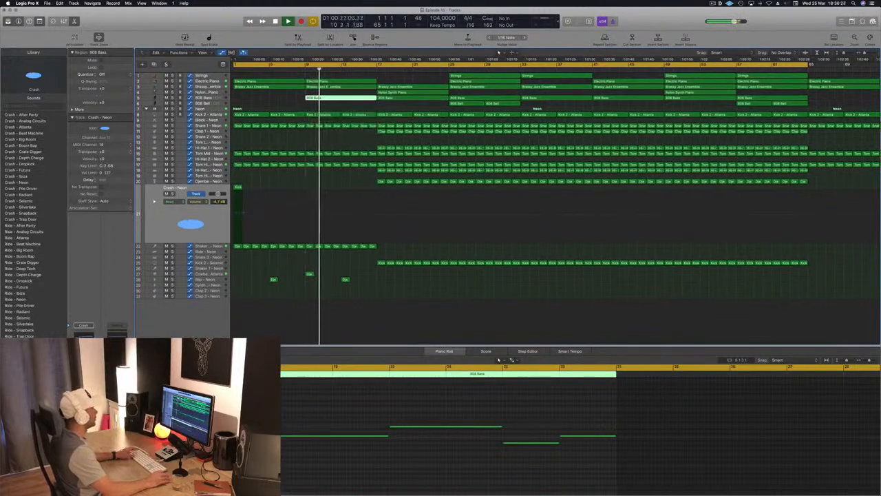
left_click(297, 70)
left_click_drag(460, 393, 718, 479)
key("Delete")
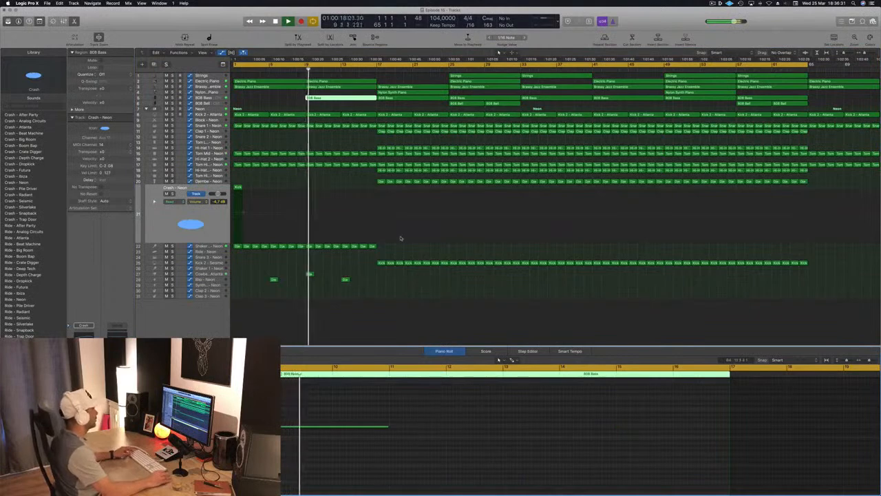
key("super+Left")
left_click(267, 97)
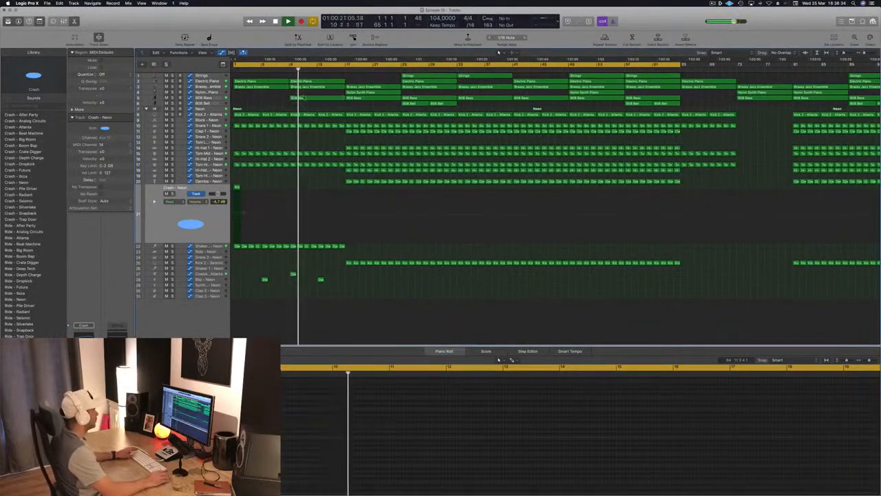
Step: Split the intro's 808 Bass region at bar 13 and copy its first half to bar 13
left_click(317, 98)
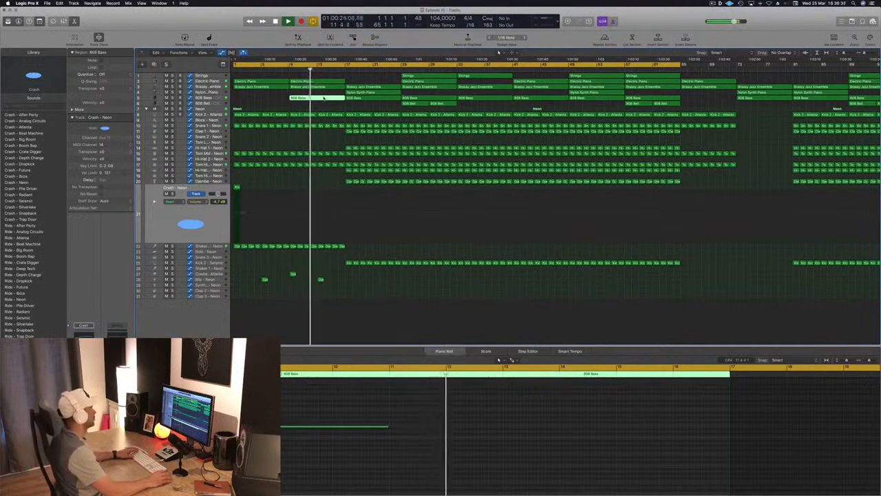
key("super+t")
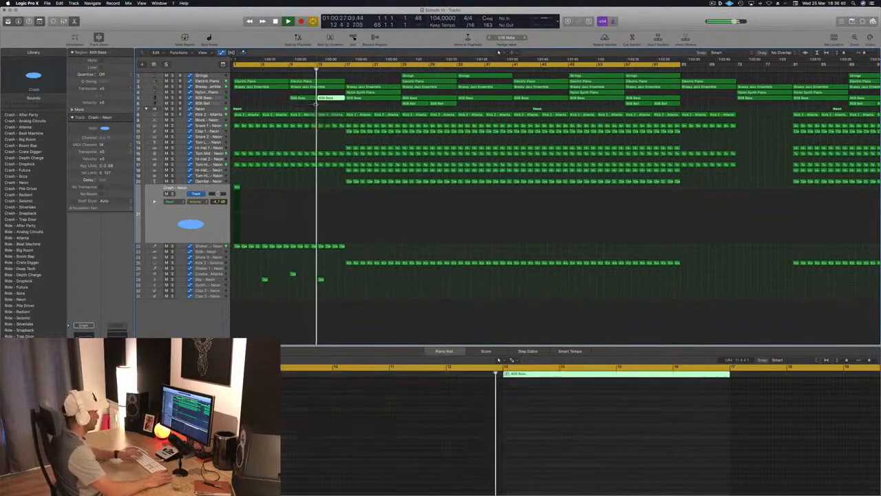
left_click_drag(315, 100, 332, 101)
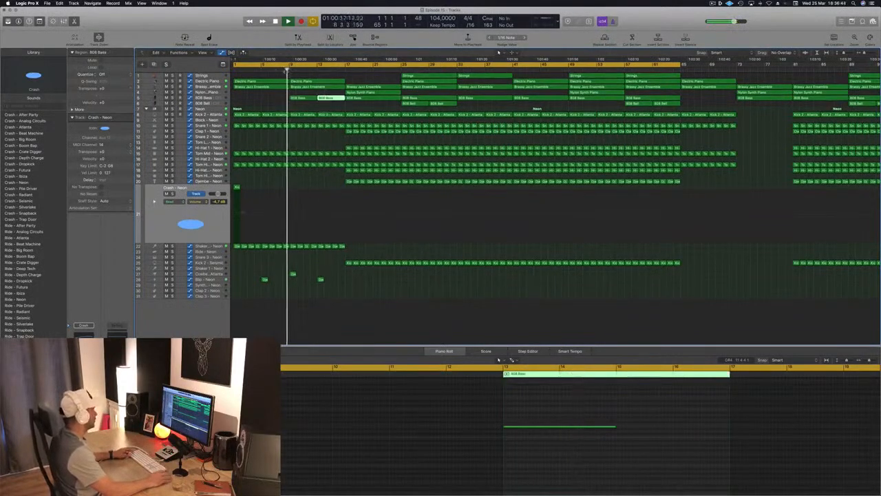
left_click(254, 103)
key("super+Left")
key("super+Left")
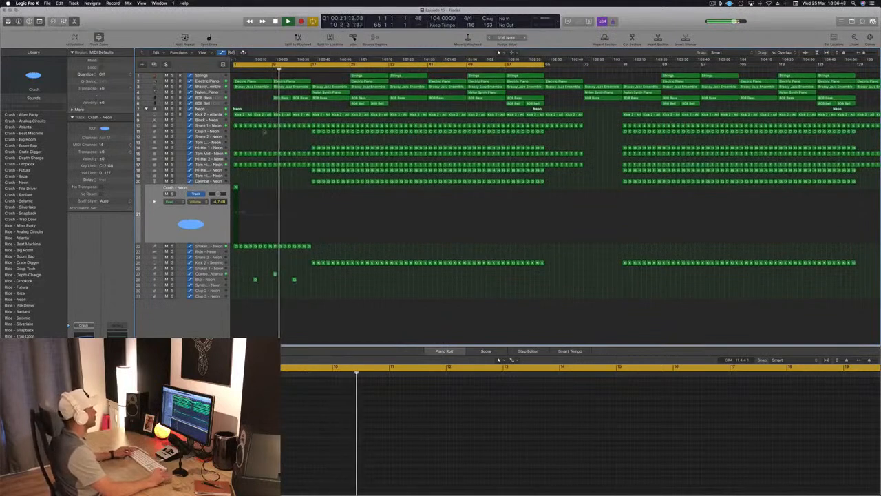
Step: Select the Shaker 2 track and play the intro through its transition at bar 17, replaying it from the beginning
key("Down")
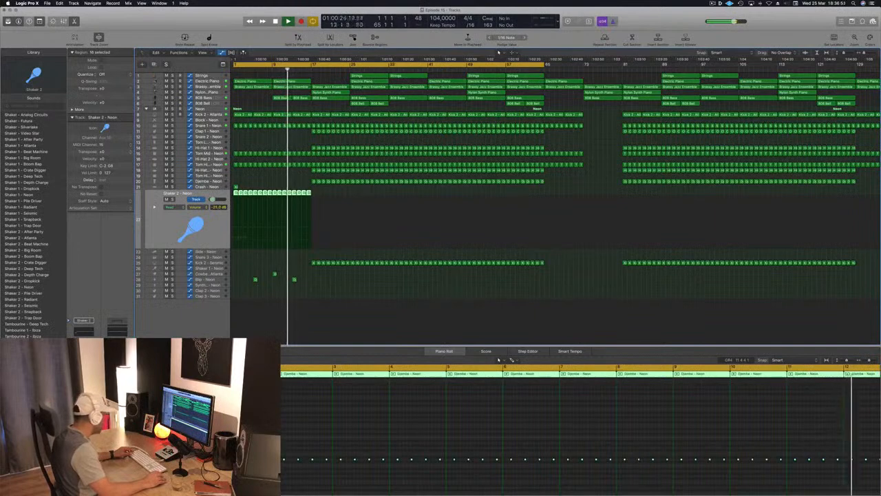
left_click(330, 318)
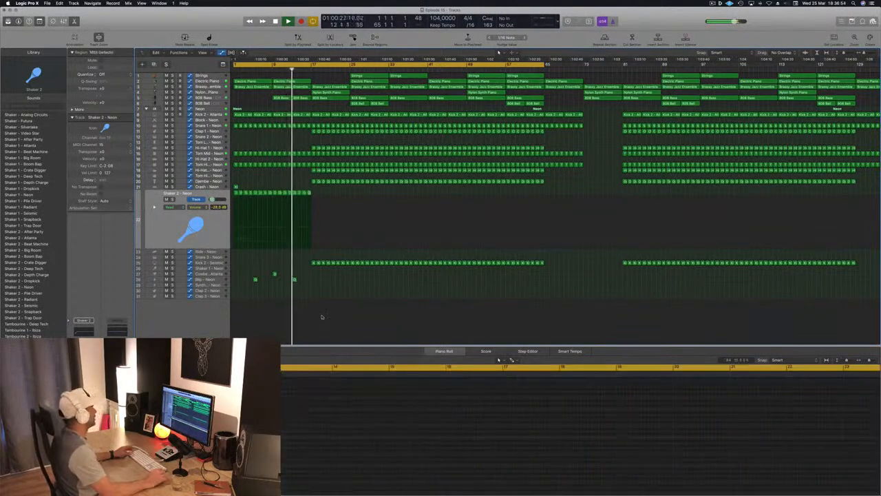
scroll(372, 303, "up", 5)
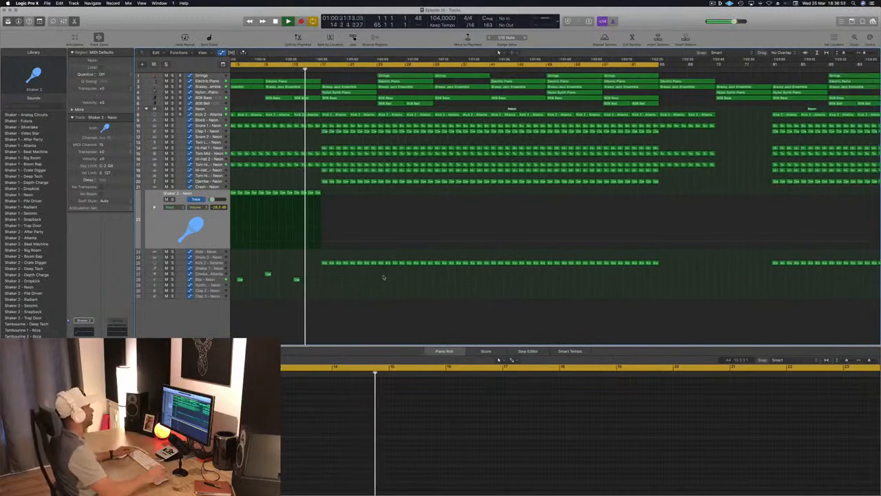
scroll(296, 155, "down", 2)
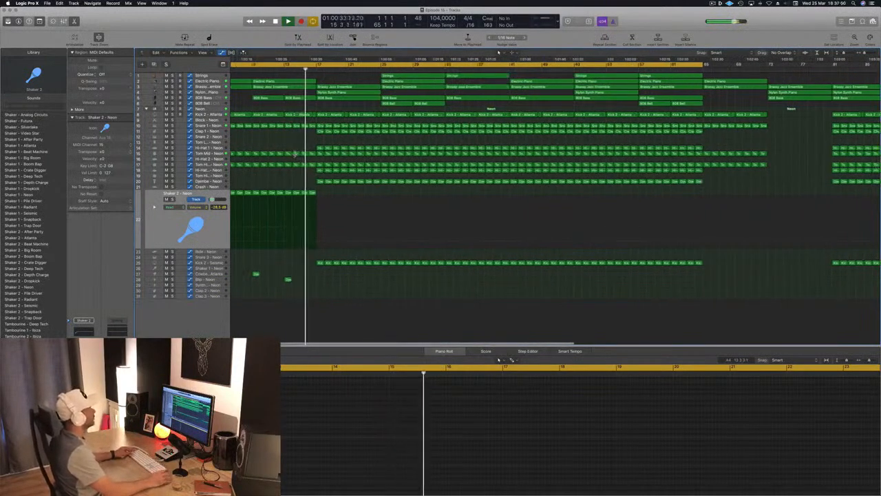
scroll(291, 153, "down", 1)
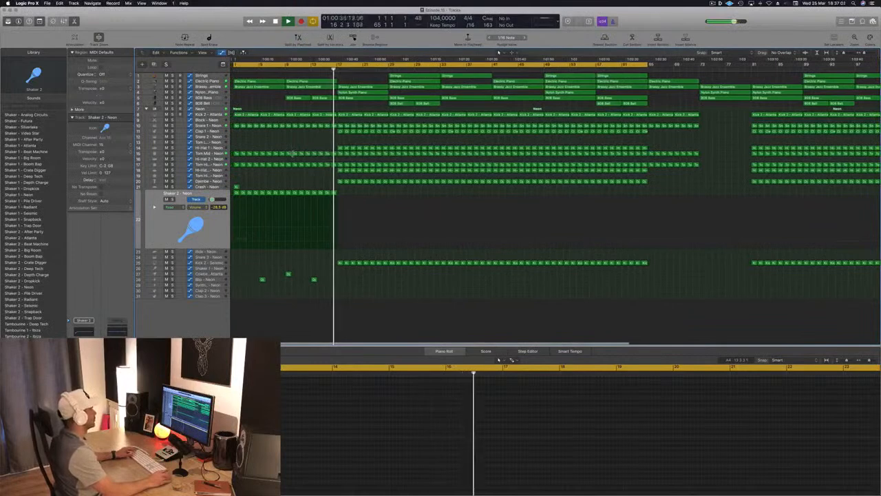
scroll(293, 153, "down", 2)
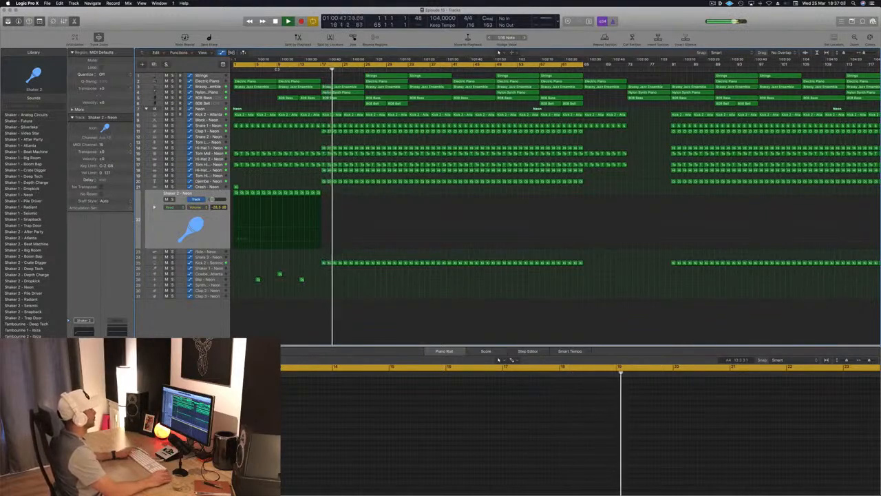
key("Return")
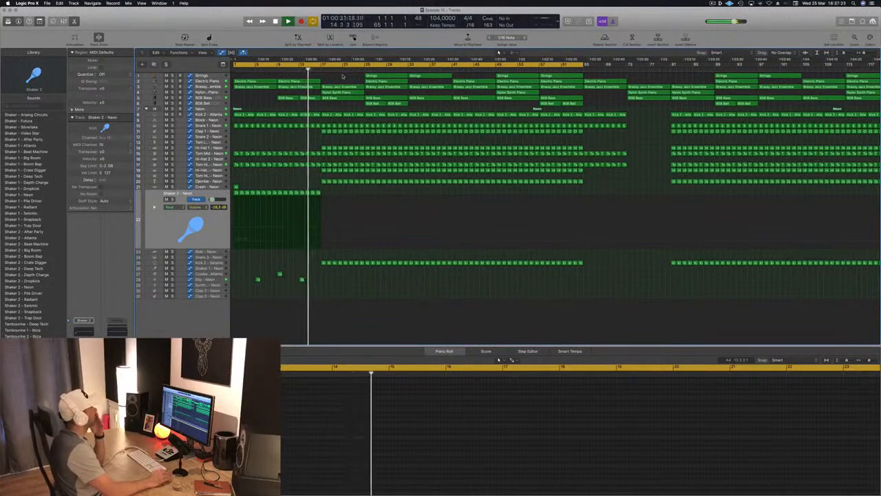
Step: Replace the melodic and bass regions in bars 17 to 33 with copies of the bar 9 Electric Piano, Brassy Jazz Ensemble and 808 Bass regions at bar 17
left_click_drag(345, 73, 394, 111)
key("Delete")
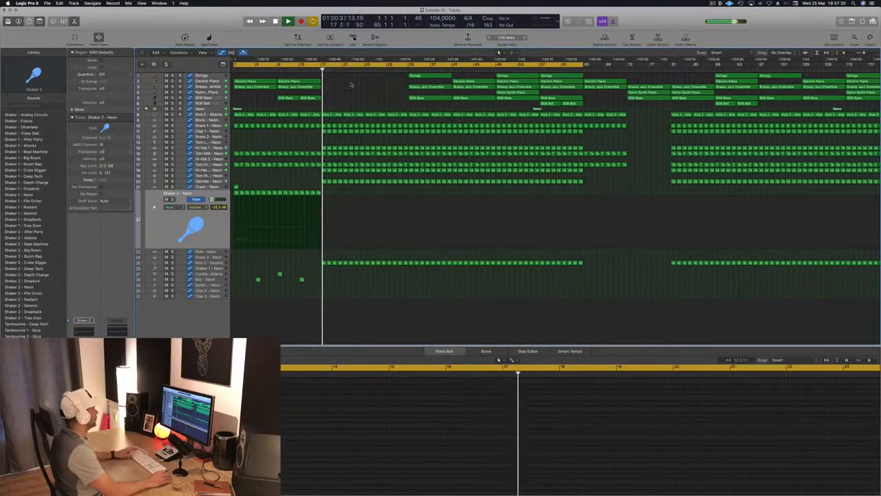
left_click_drag(287, 102, 335, 87)
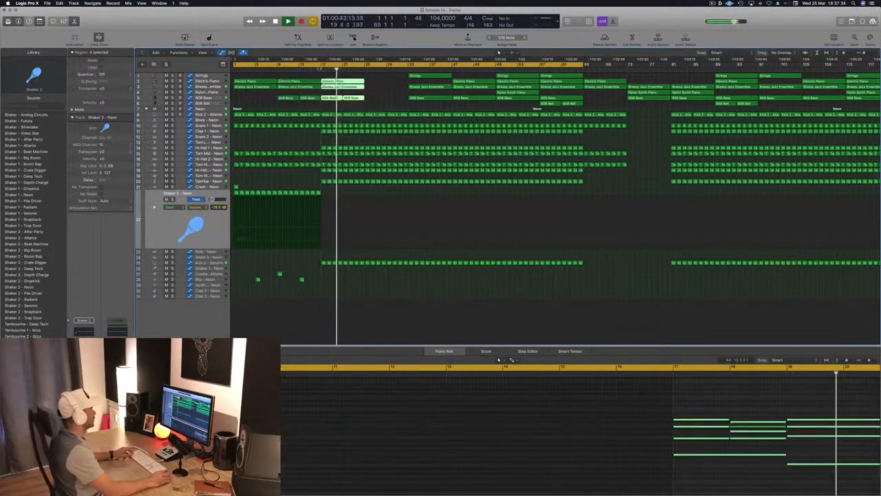
key("super+Left")
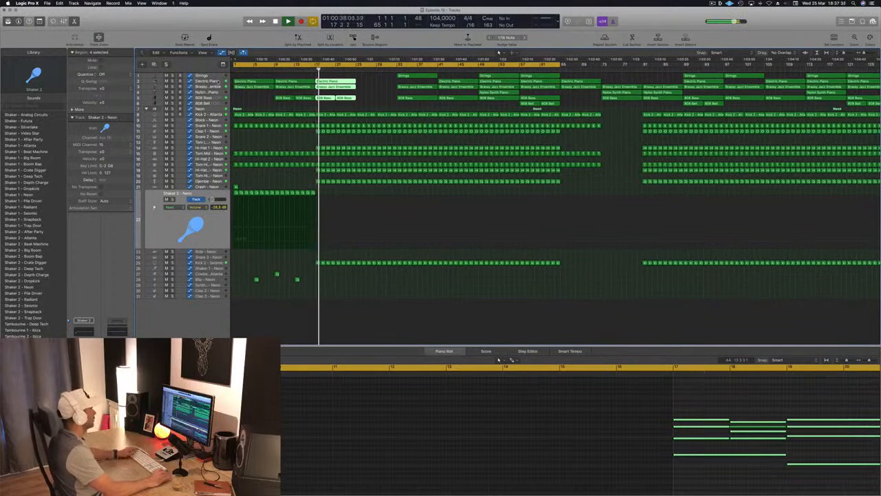
Step: Copy the Strings region from bar 33 to bar 17 and select the Strings track while the song plays
left_click(217, 80)
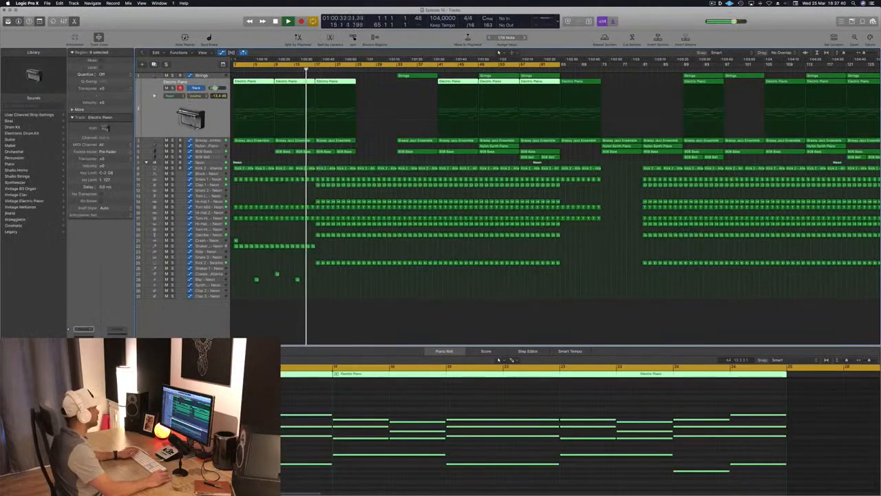
left_click_drag(414, 78, 339, 77)
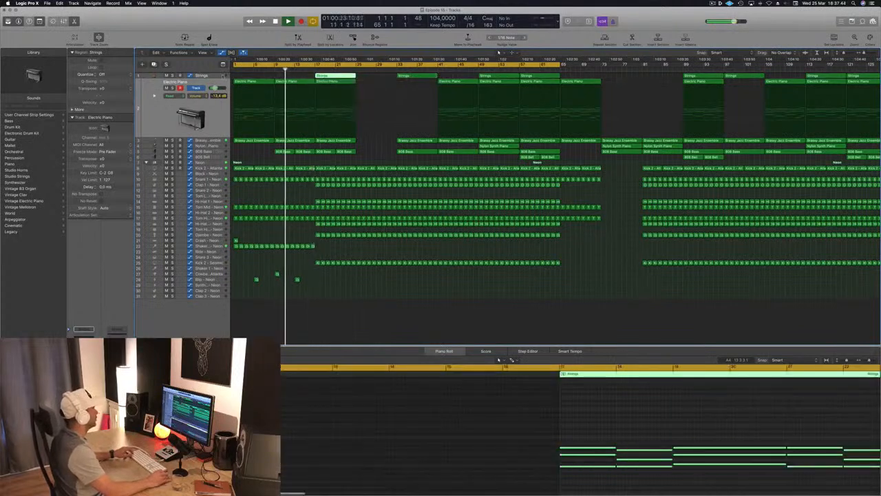
left_click(220, 76)
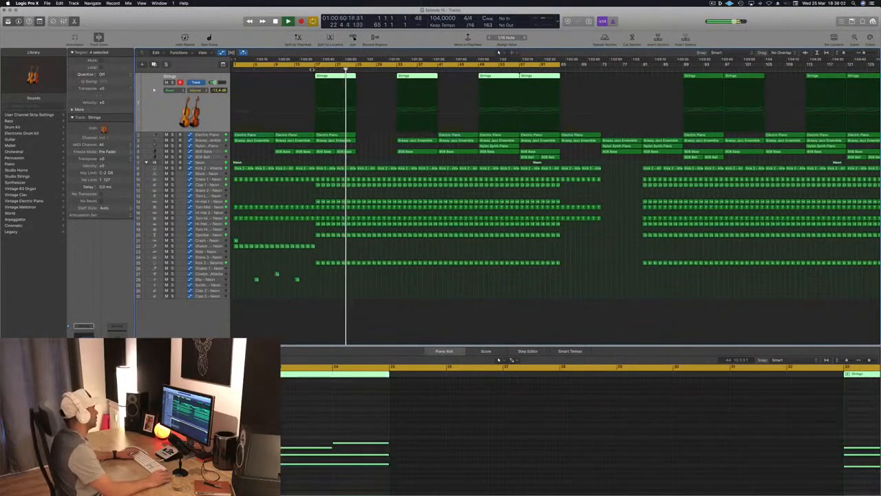
Step: Copy the bar 17 Strings, Electric Piano, Brassy Jazz Ensemble and 808 Bass regions to bar 25
key("comma")
key("comma")
key("comma")
key("comma")
key("comma")
key("comma")
key("comma")
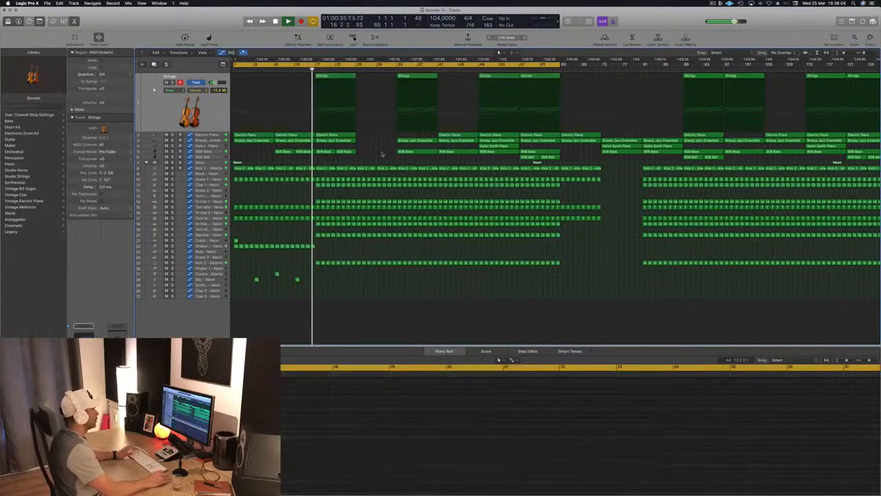
left_click(332, 75)
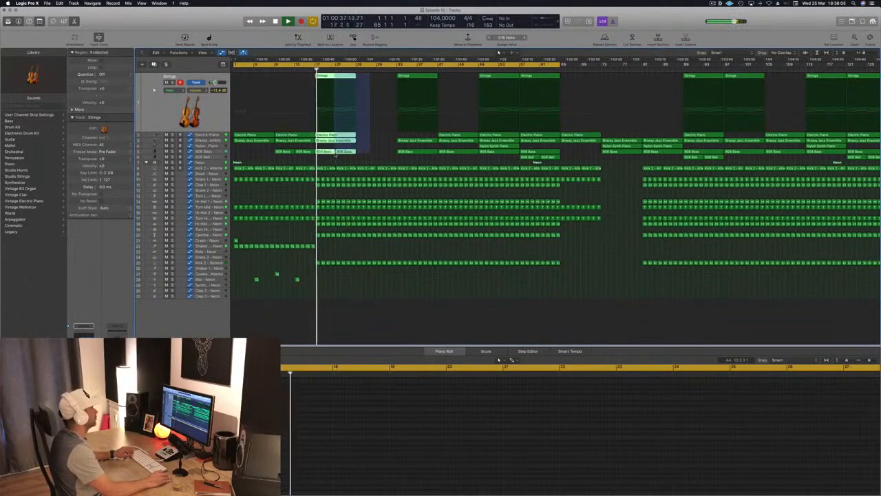
left_click_drag(332, 76, 373, 75)
key("super+Left")
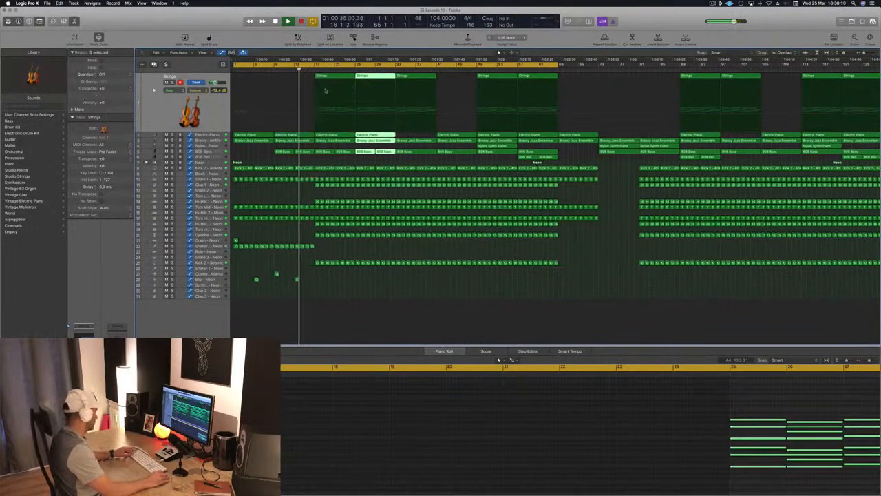
key("super+Right")
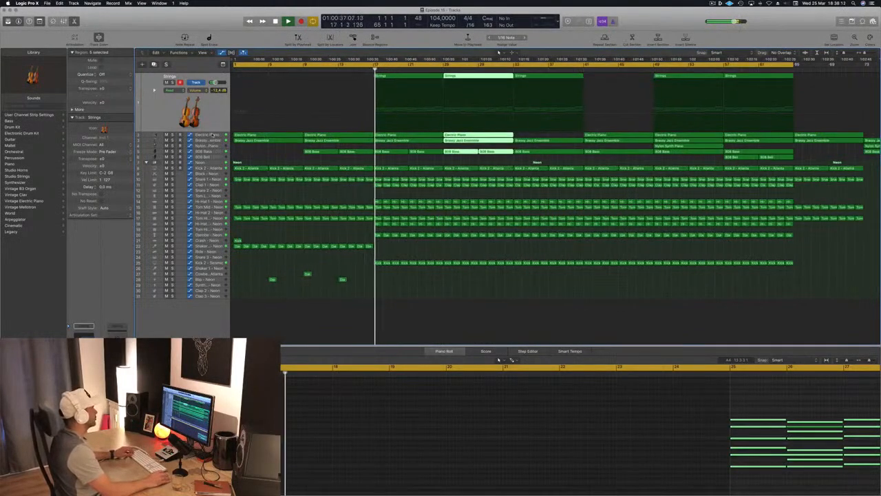
Step: Select the Electric Piano track, and copy the intro's Shaker 2 regions from bars 1 to 17 to start at bar 17
key("Down")
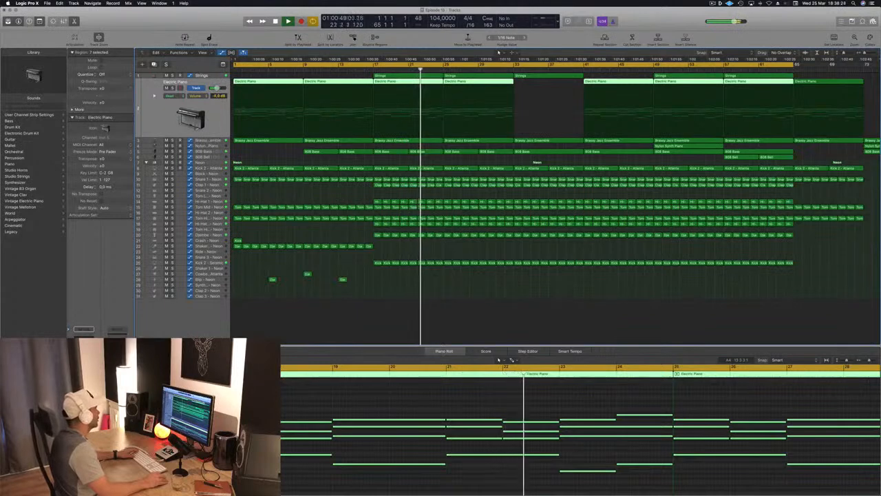
key("super+Left")
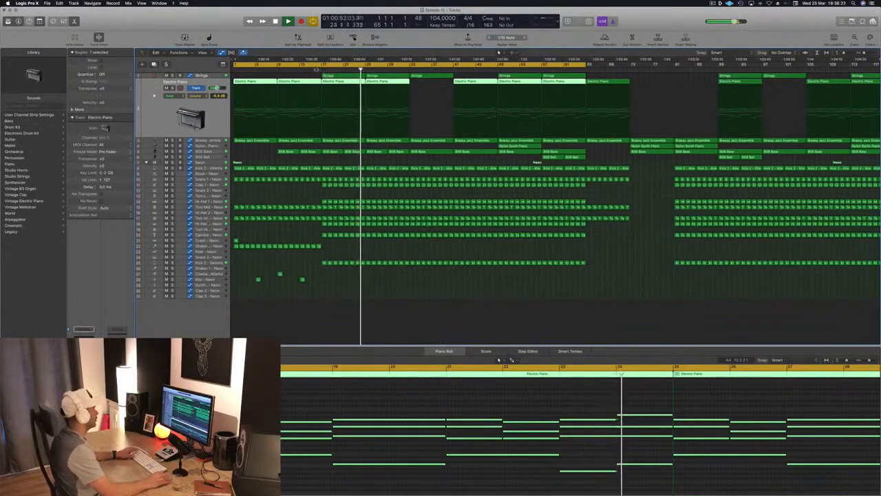
left_click(316, 107)
left_click(313, 245)
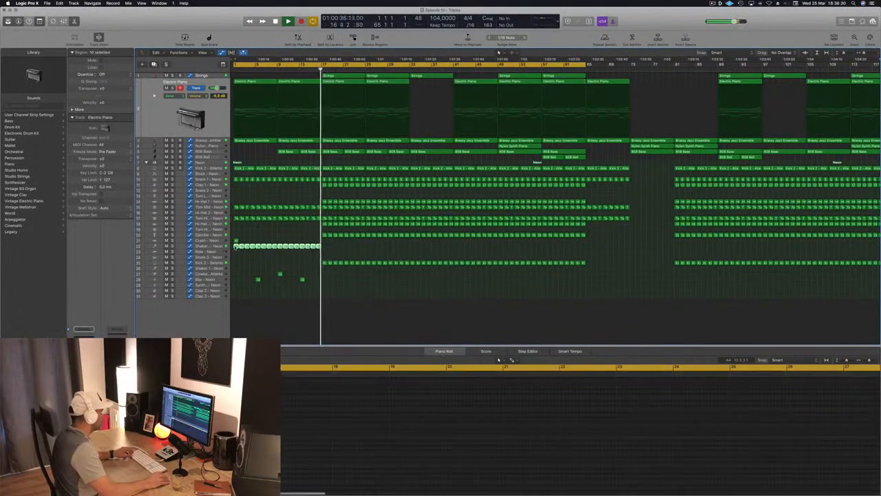
left_click_drag(235, 247, 325, 249)
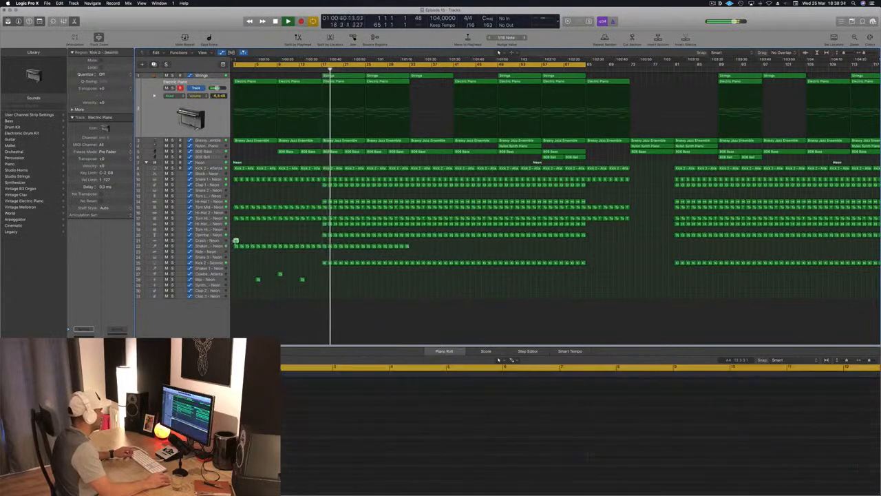
Step: Copy the Crash track's region from bar 1 to bar 17 and replay the transition into bar 17
left_click_drag(235, 241, 324, 242)
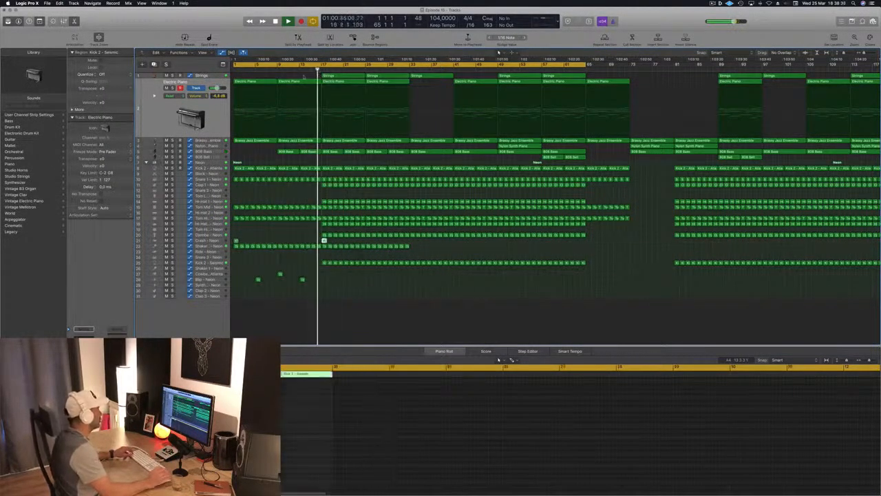
key("super+Right")
key("super+Right")
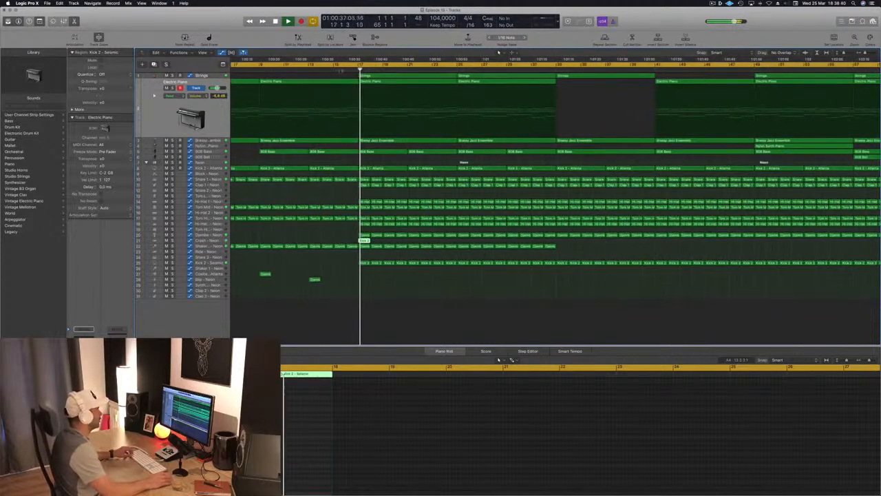
key("comma")
key("comma")
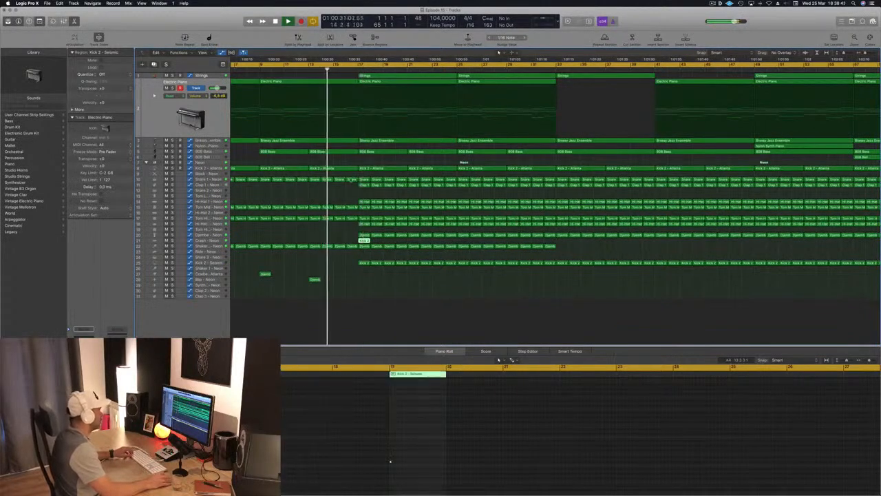
Step: Delete the bar 16 regions on the Snare 1, Tom Mid, Tom Hi and Shaker 2 tracks
left_click(351, 179)
key("Delete")
left_click(351, 206)
key("Delete")
left_click(351, 219)
key("Delete")
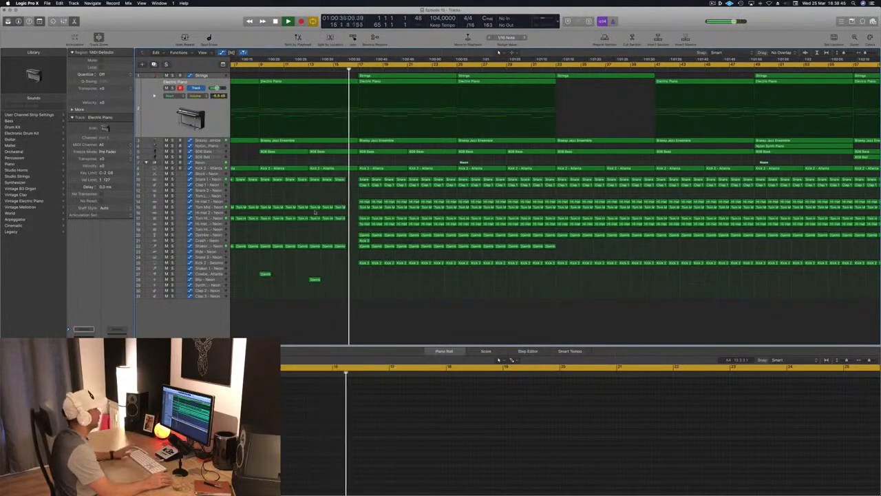
Step: Replay the transition and remove bar 16 from the intro's last Kick 2 - Atlanta region so it ends before the break
key("super+Left")
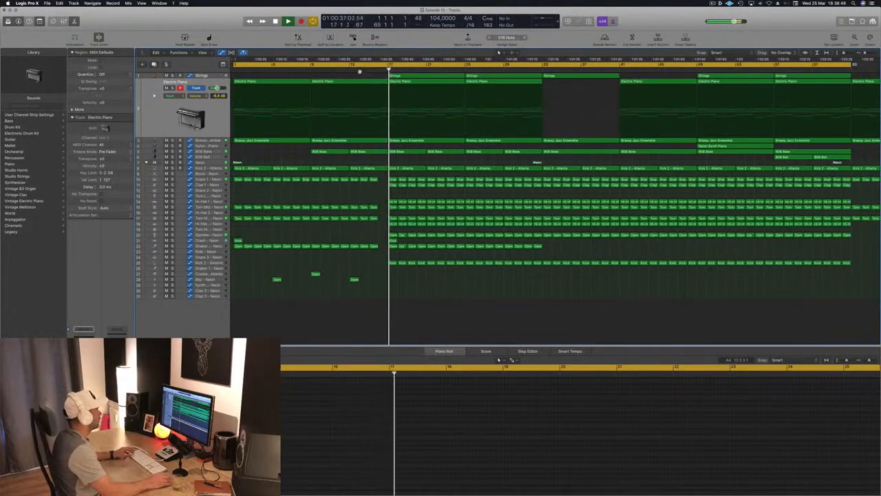
key("comma")
key("comma")
key("comma")
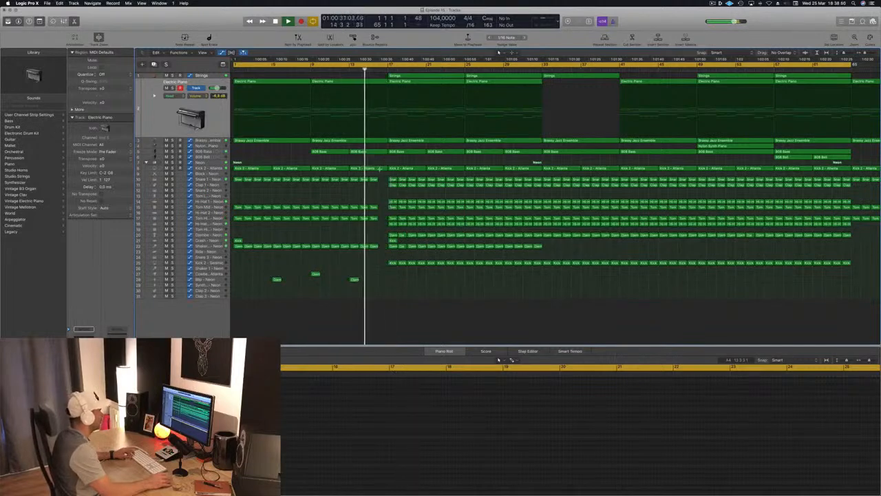
left_click(377, 169)
left_click(377, 191)
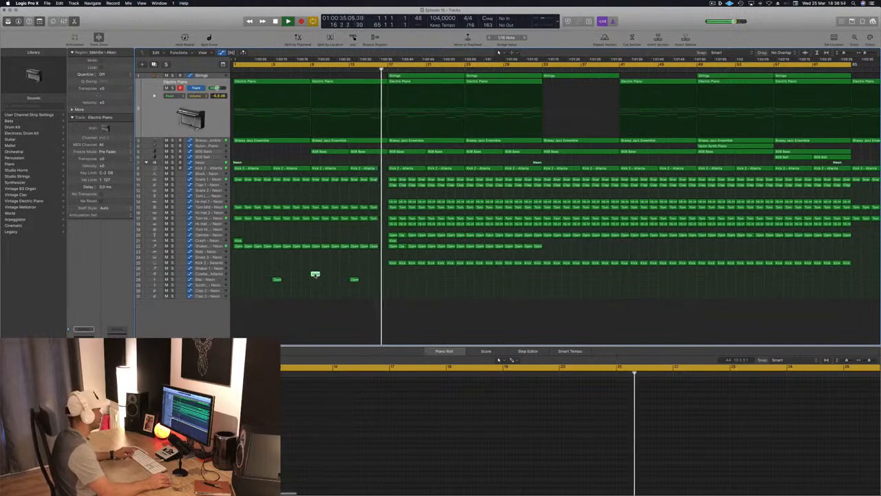
Step: Copy the Cowbell track's region from bar 9 to bar 16 and play the transition
left_click_drag(316, 274, 384, 273)
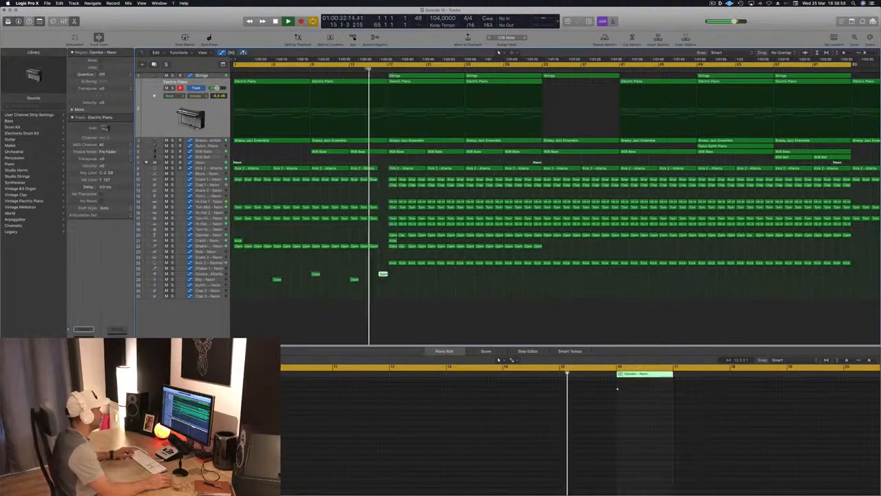
key("super+Left")
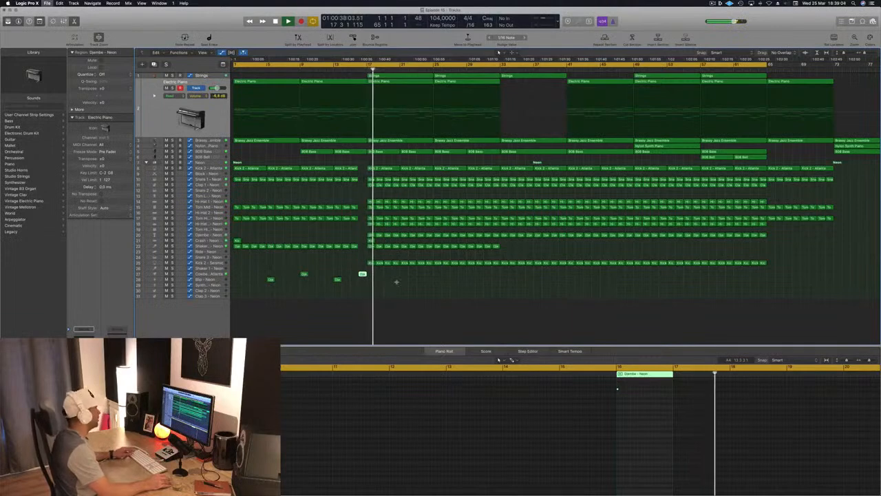
key("super+Down")
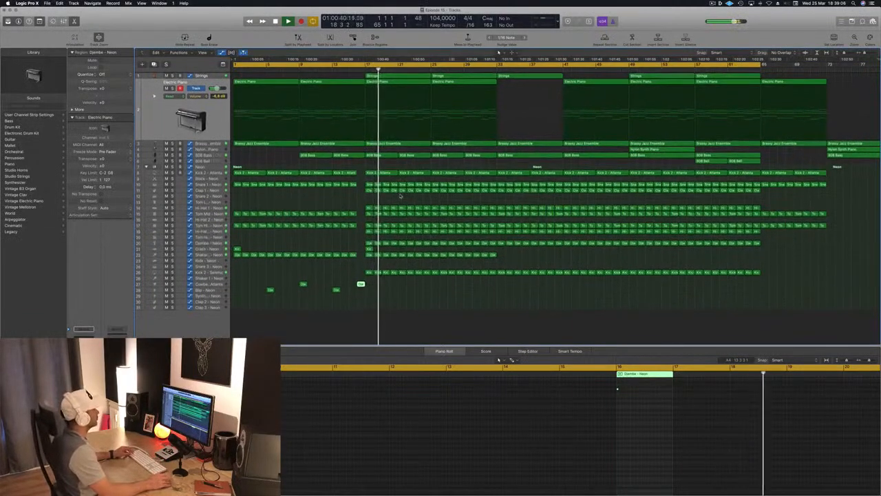
key("super+Left")
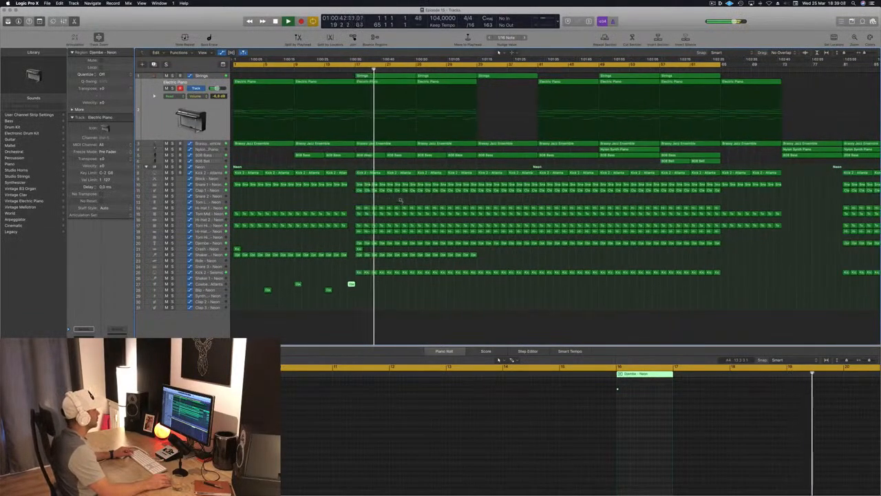
key("super+Down")
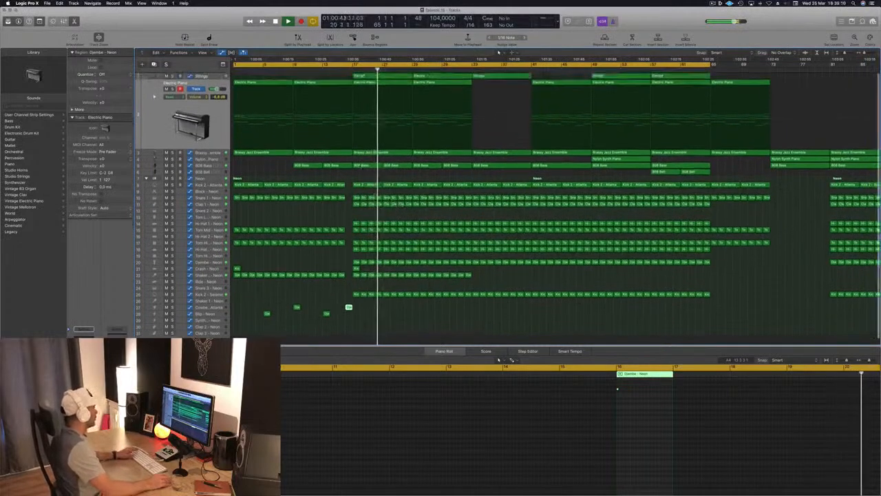
Step: Set the drive of the Neon drum track's Overdrive plug-in to 2.75 dB and close its plug-in windows
left_click(208, 178)
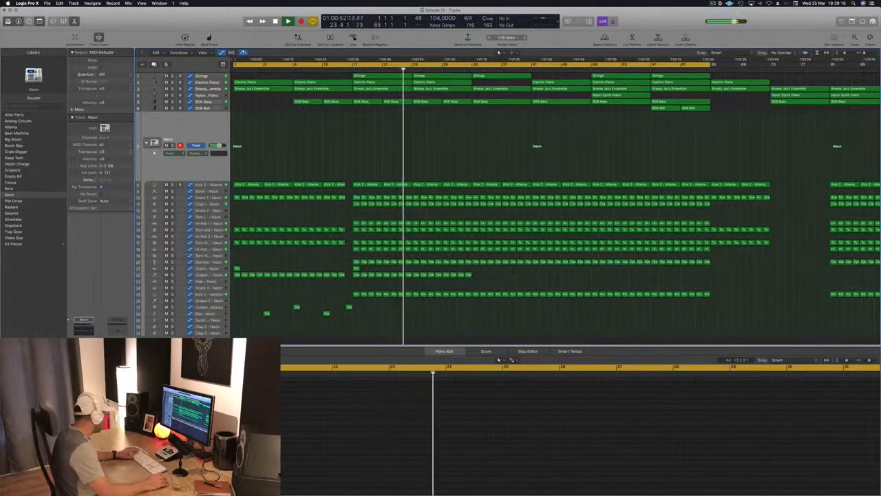
key("v")
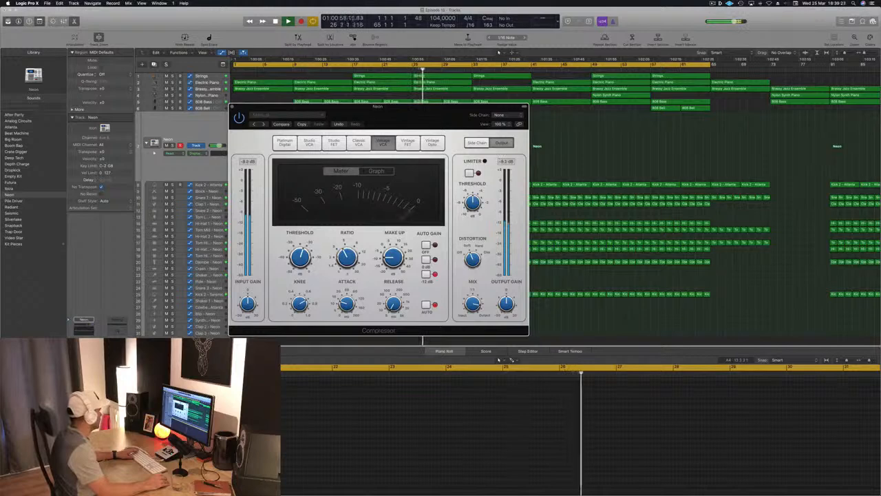
key("v")
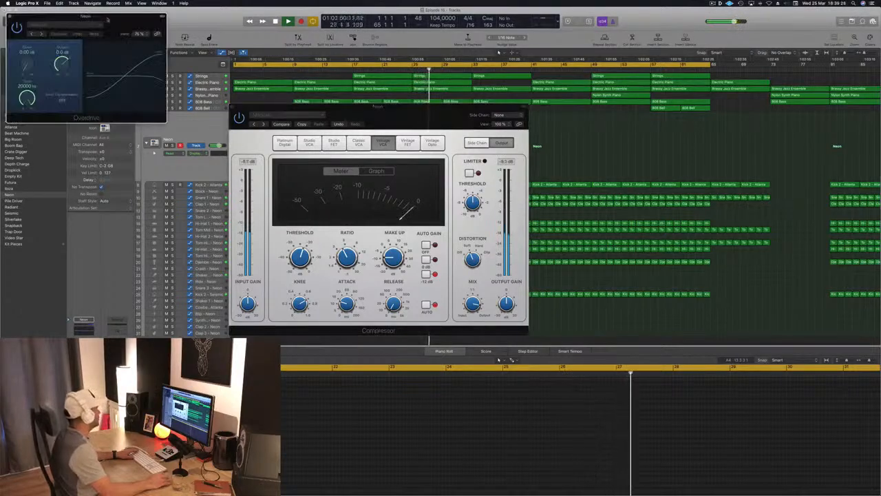
left_click_drag(106, 19, 325, 61)
left_click_drag(245, 106, 246, 100)
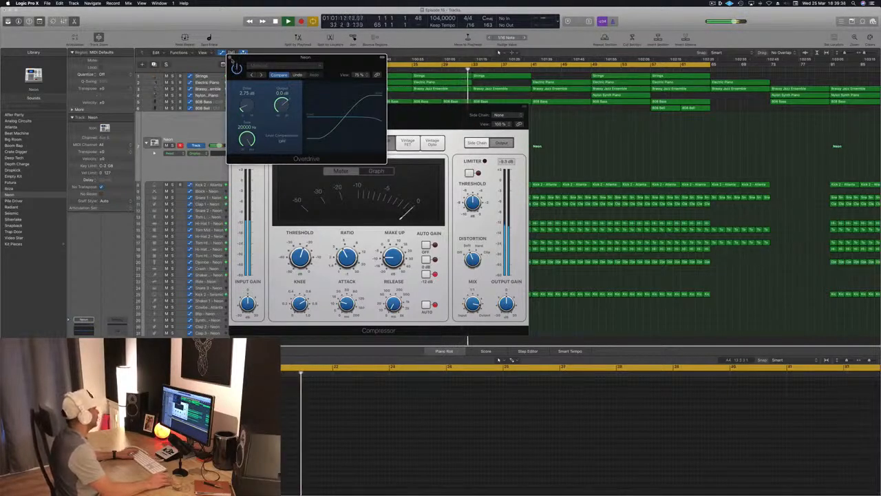
left_click(231, 59)
left_click_drag(454, 107, 490, 124)
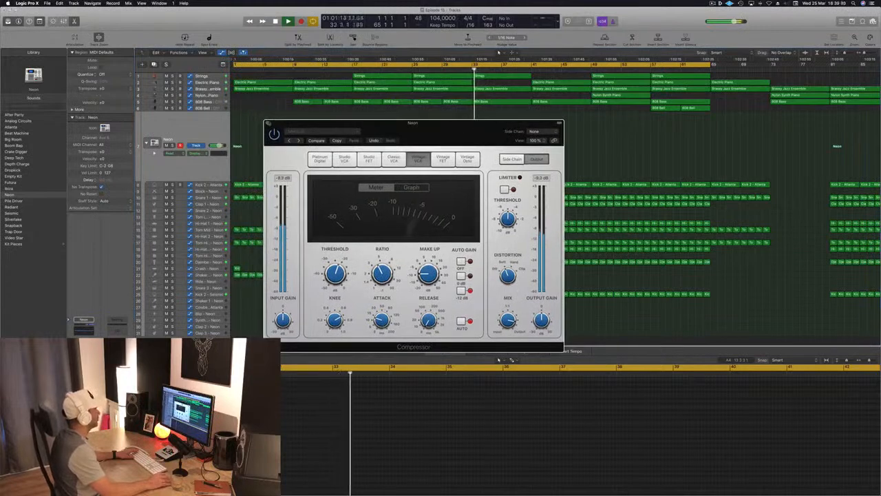
key("super+w")
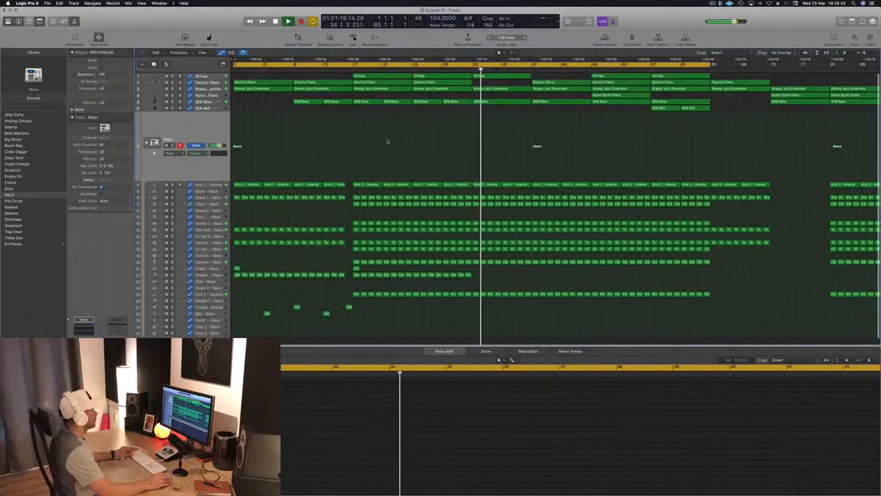
Step: Add a low point at bar 17 to the Brassy Jazz Ensemble's filter frequency automation, forming a ramp that rises to bar 33
key("super+Up")
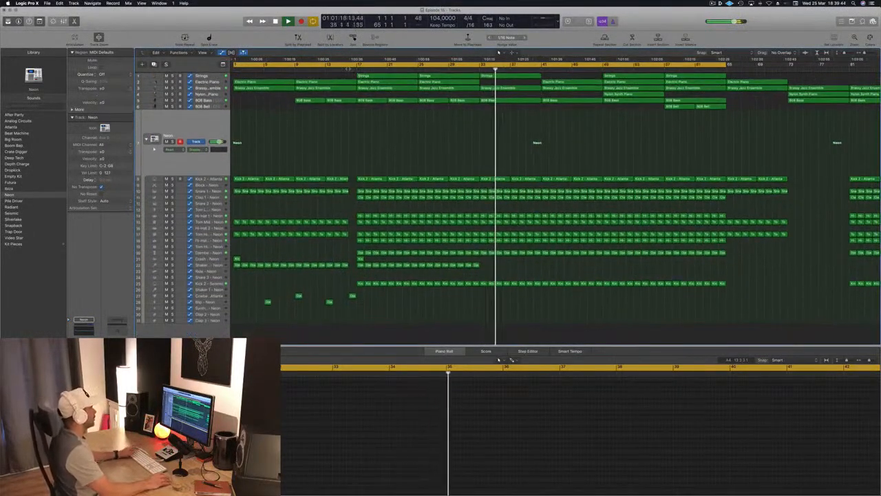
key("comma")
left_click(206, 88)
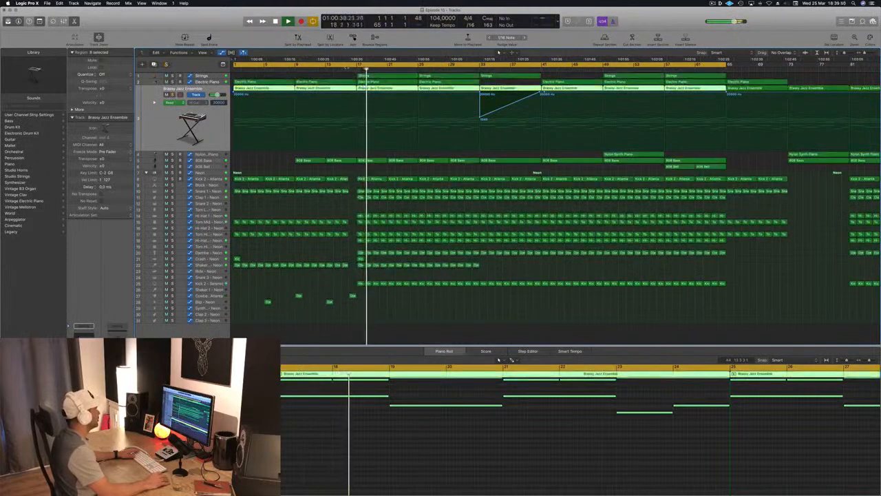
left_click(358, 96)
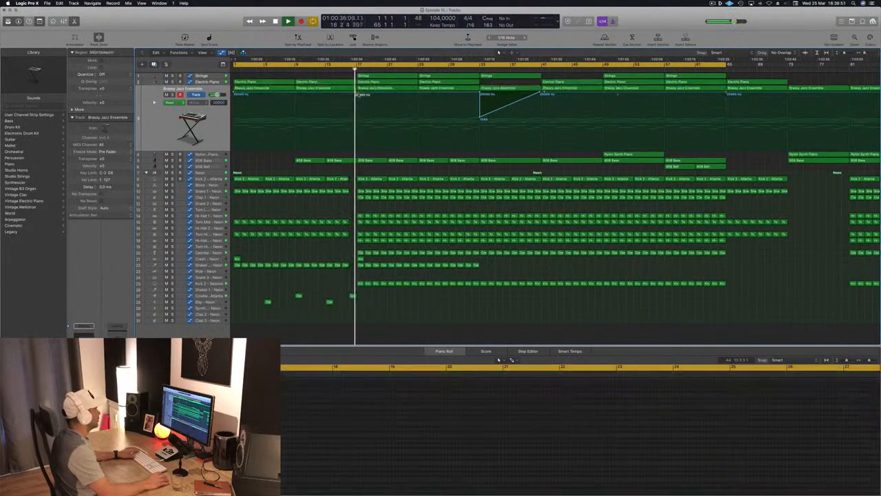
left_click_drag(358, 95, 358, 153)
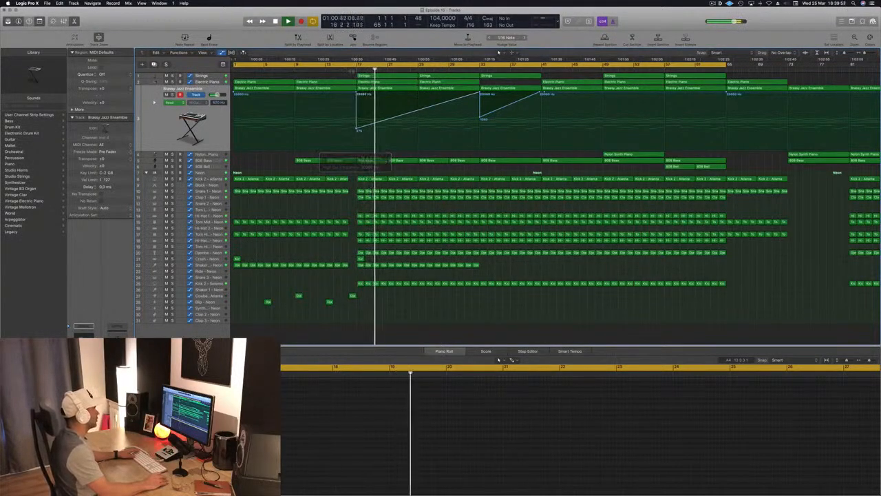
Step: Play the section from just before bar 17 and check the Brassy Jazz Ensemble's filter sweep against the whole arrangement
key("super+Left")
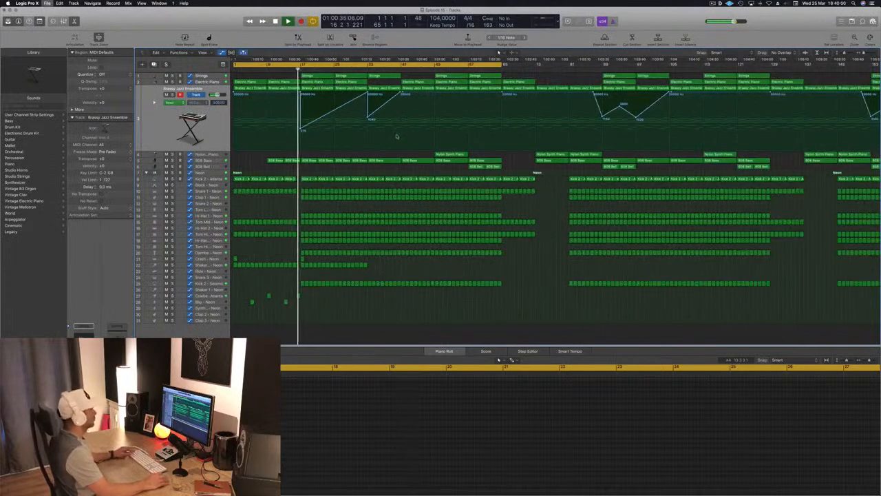
key("super+Right")
key("super+Right")
key("super+Right")
key("super+Right")
key("super+Right")
key("super+Left")
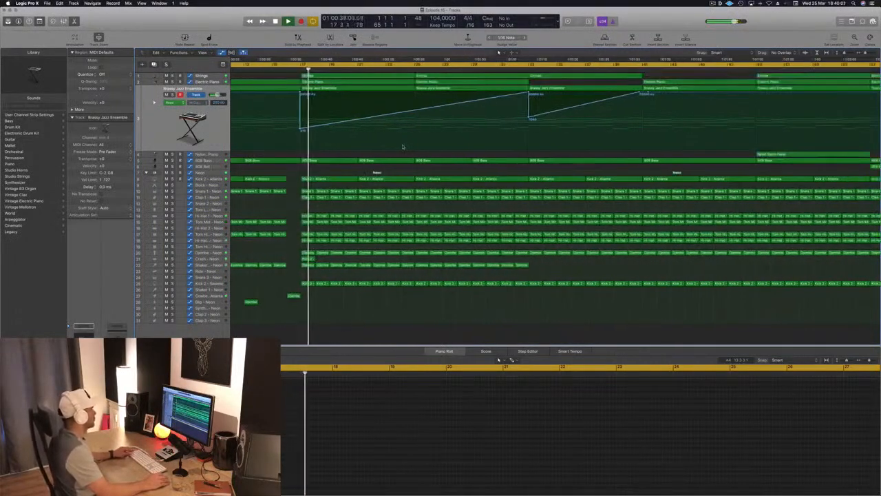
key("super+Left")
key("super+Left")
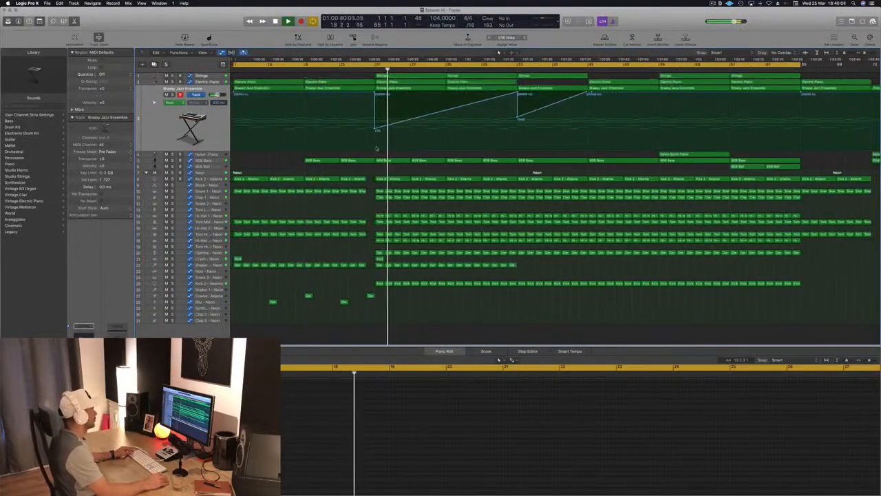
key("super+Down")
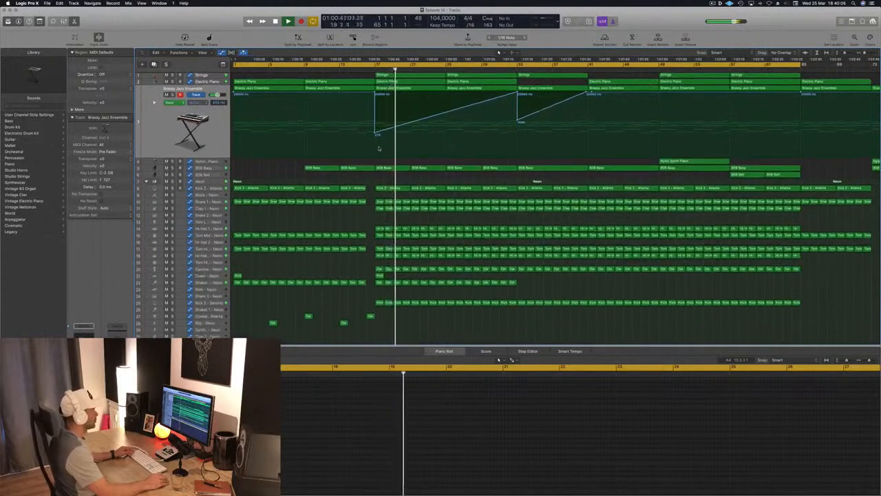
key("super+Down")
key("super+Left")
key("super+Left")
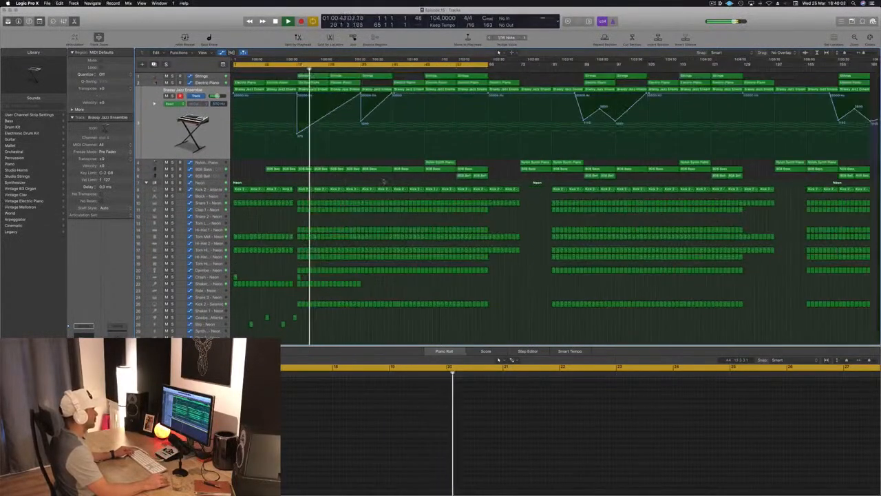
Step: Examine the Nylon Synth Piano region at bar 49 and play the transition into bar 17
left_click(450, 162)
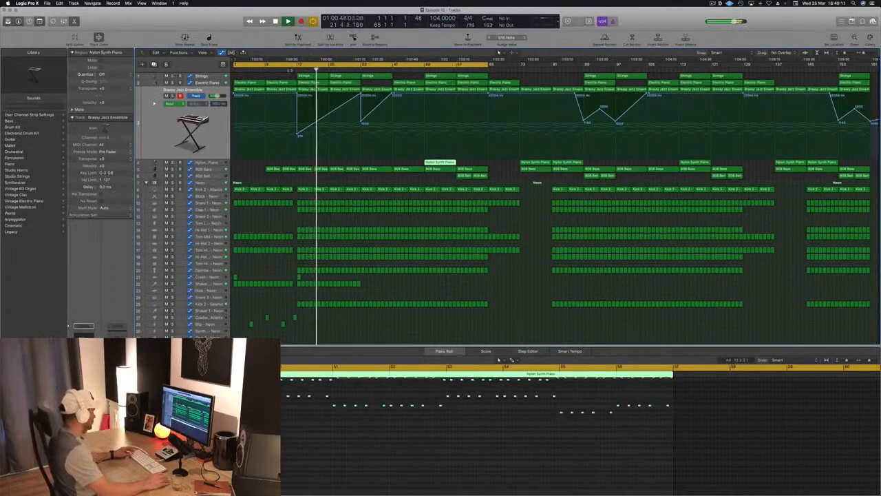
left_click(290, 68)
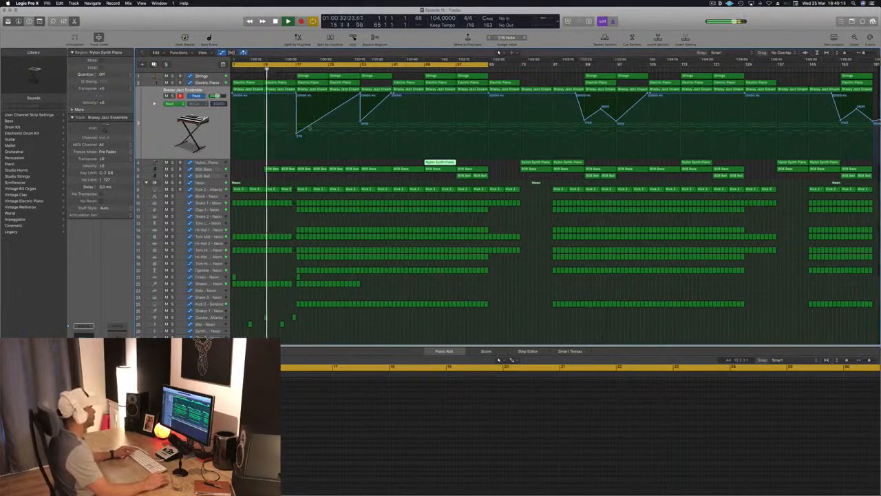
key("super+Right")
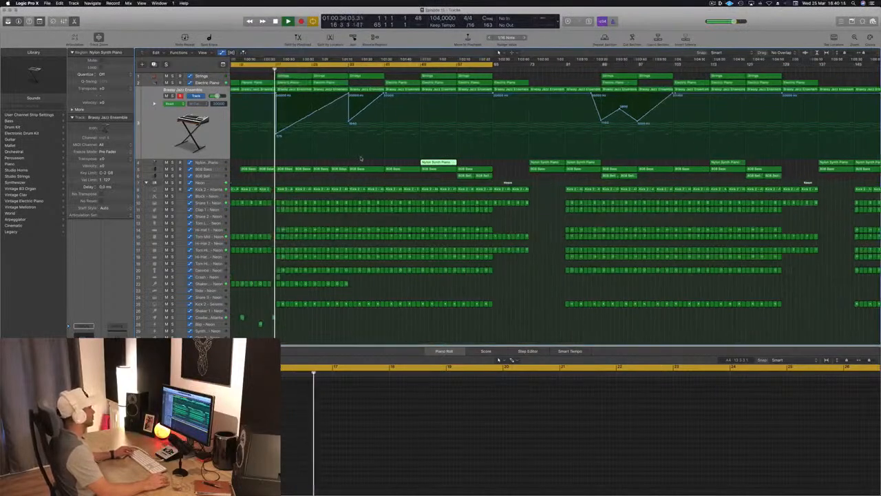
scroll(360, 159, "left", 3)
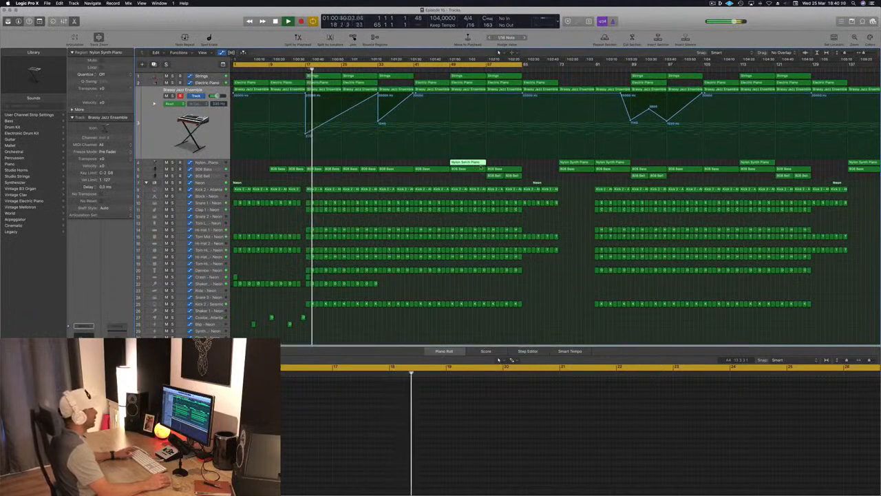
Step: Copy the two 808 Bell regions from bar 57 to bar 17 and play the transition
left_click(509, 177)
left_click_drag(494, 176, 317, 177)
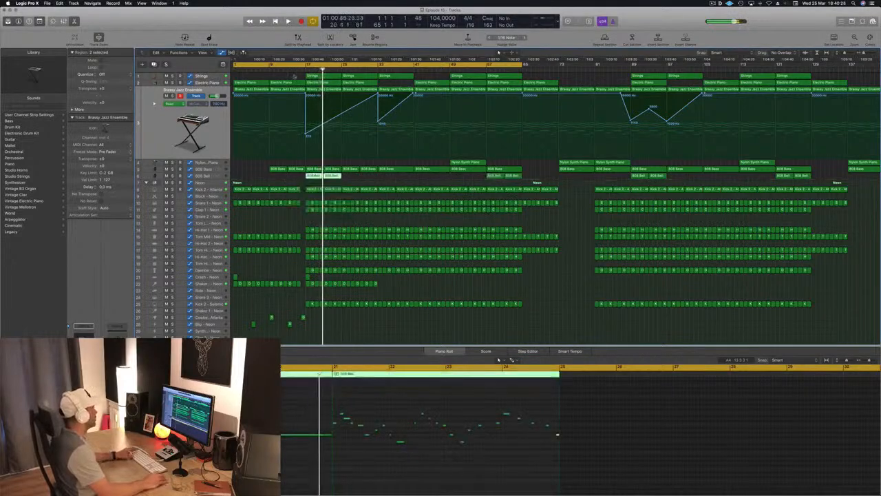
key("shift+Return")
key("super+Left")
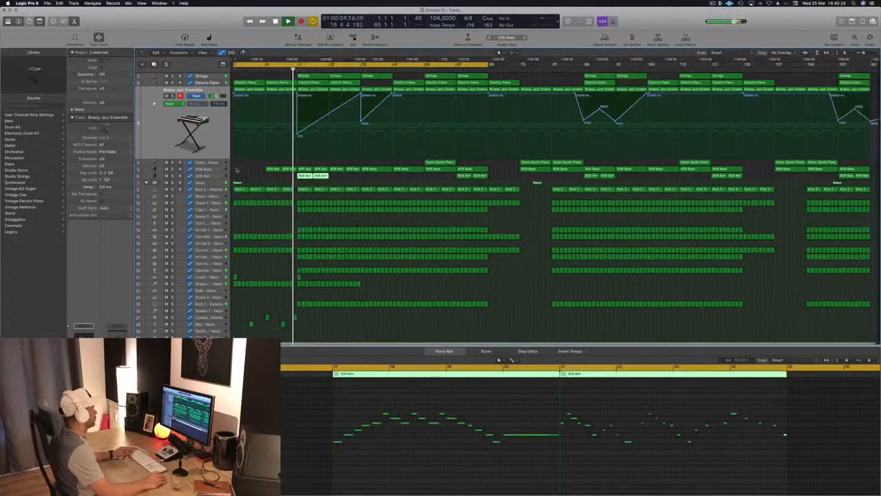
left_click(240, 169)
scroll(240, 169, "up", 1)
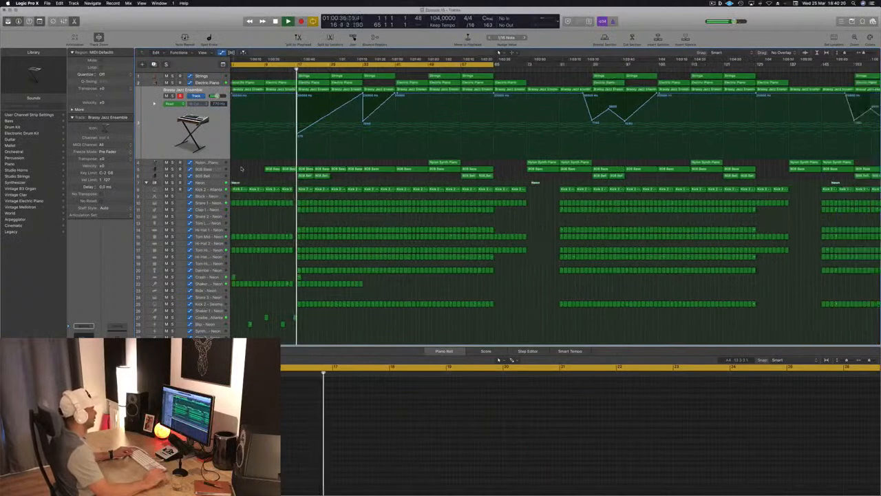
Step: Compare the transition with the Electric Piano track muted and unmuted, and set that track's volume to -11.0 dB
left_click(219, 177)
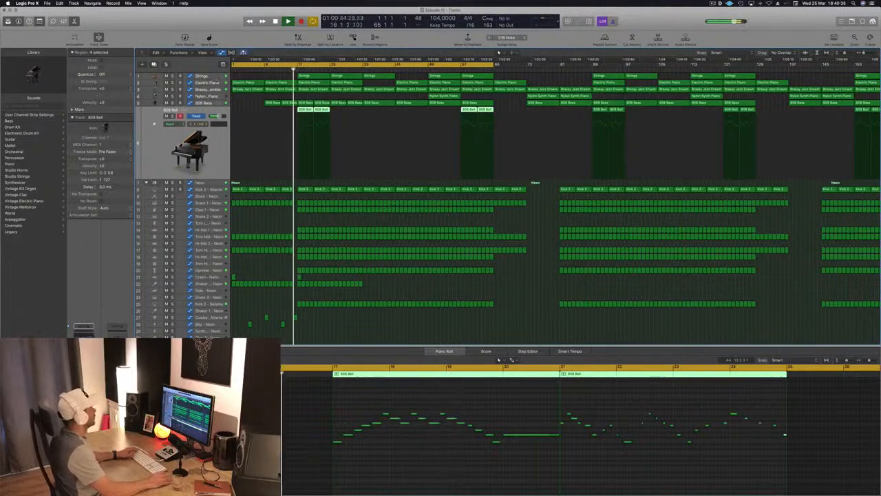
left_click(208, 82)
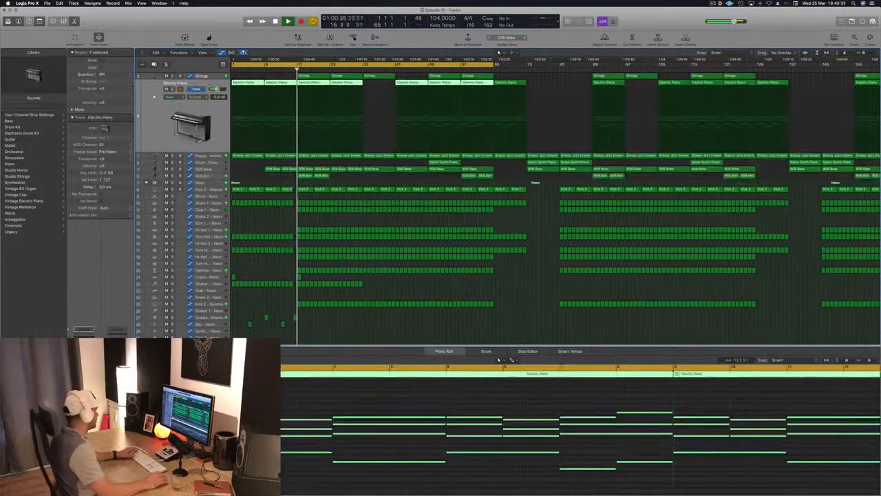
key("m")
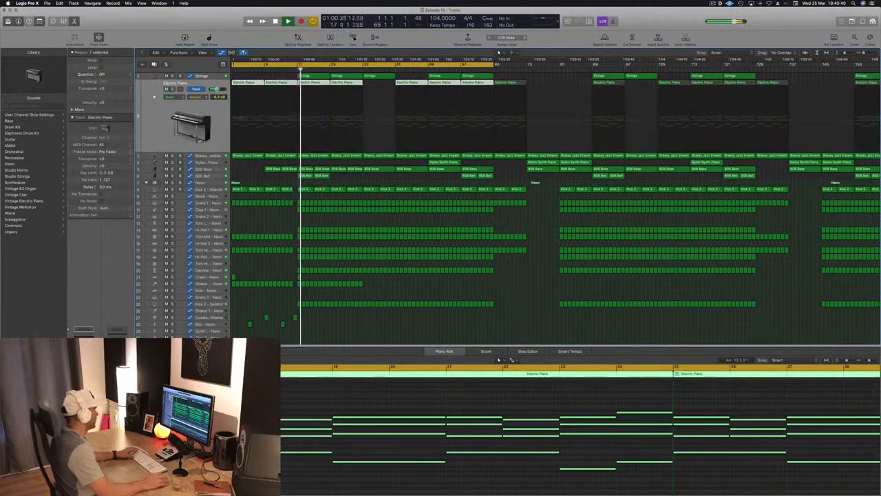
key("m")
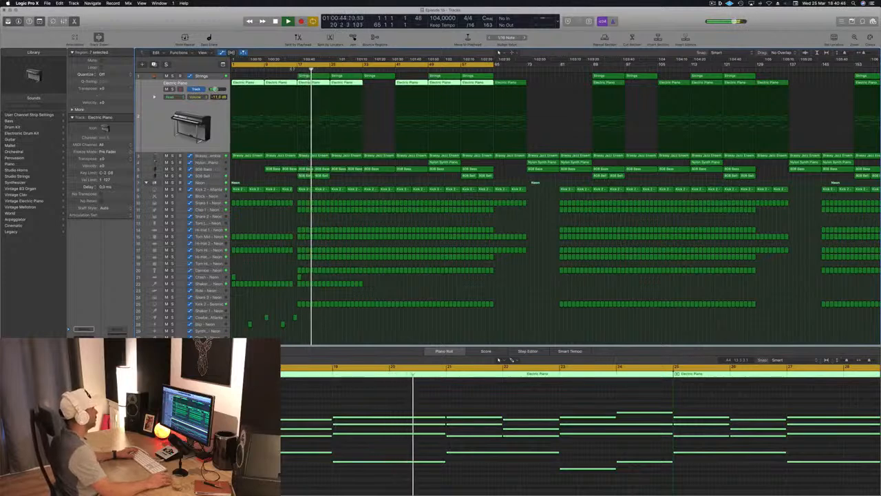
left_click(292, 68)
scroll(298, 171, "up", 1)
scroll(298, 171, "down", 1)
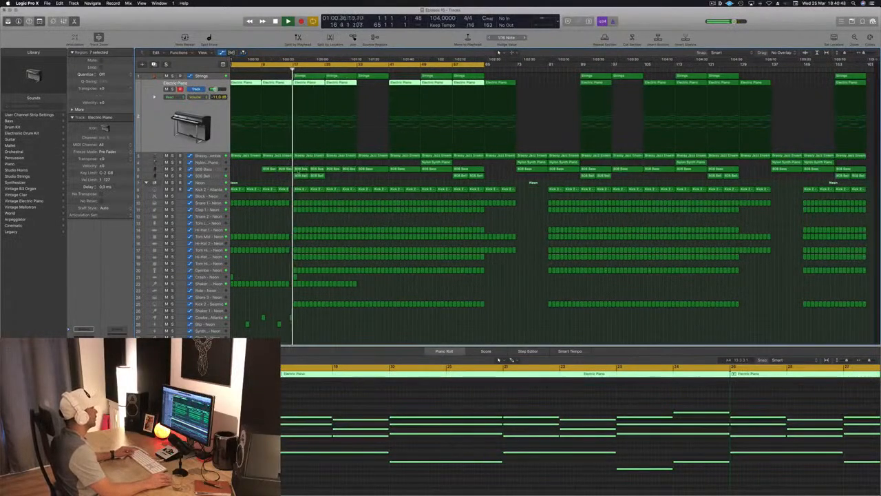
Step: Set the cycle range to bars 17–33 and delete the notes after about bar 18 from the 808 Bell region at bar 17
left_click(300, 176)
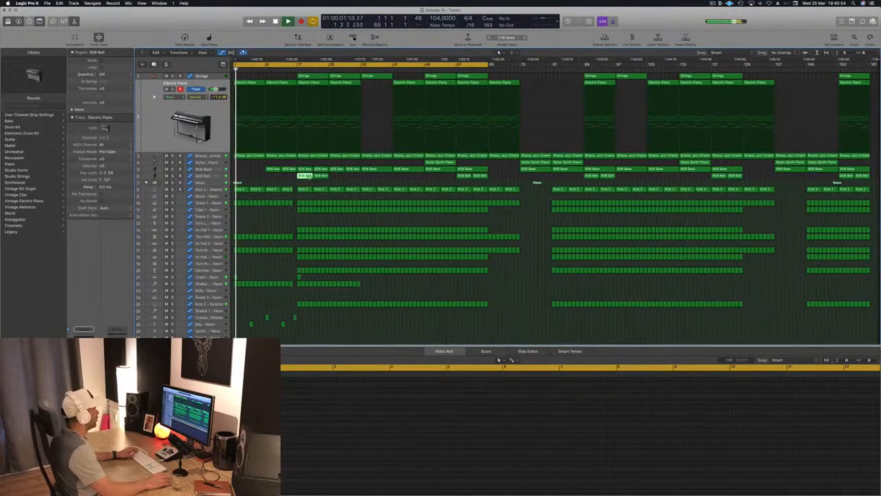
key("e")
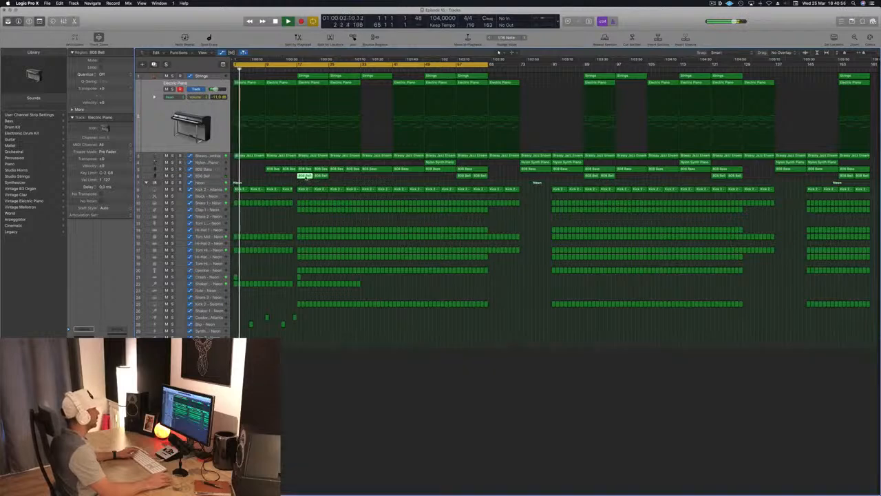
key("e")
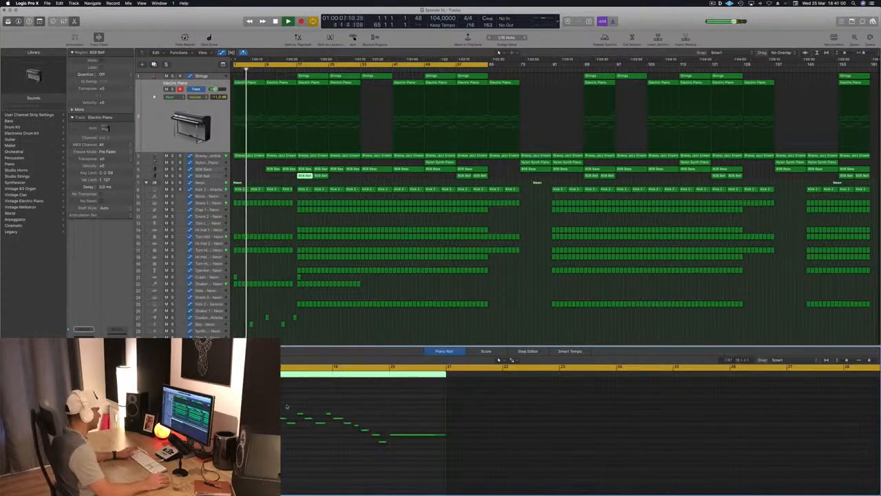
left_click_drag(298, 65, 364, 68)
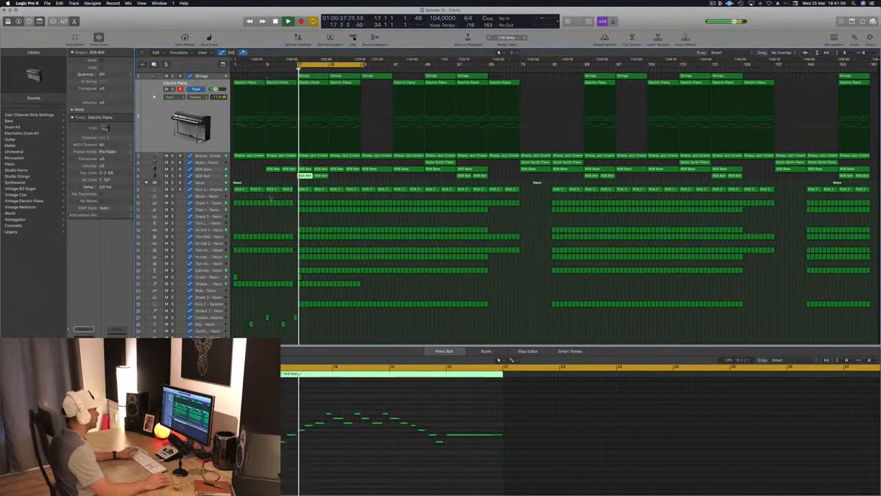
left_click_drag(351, 402, 482, 450)
key("Delete")
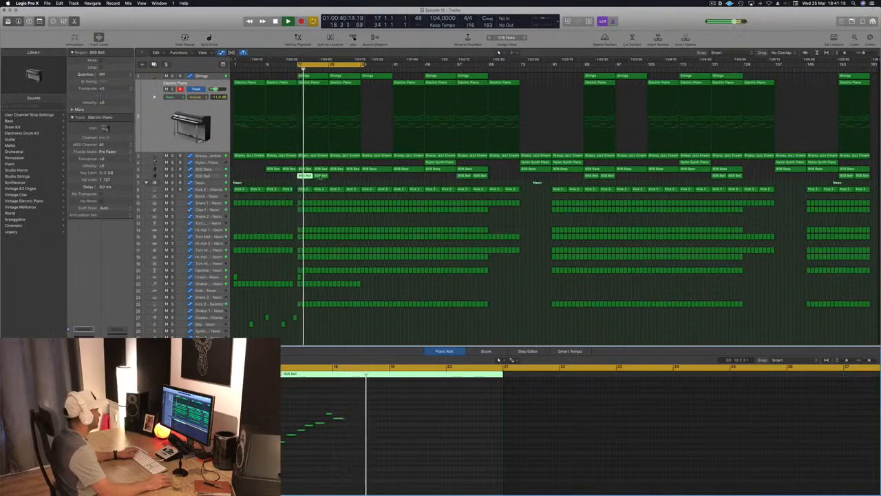
Step: Delete the 808 Bell region at bar 21 and copy the shortened phrase from bar 17 to bar 25
left_click(320, 175)
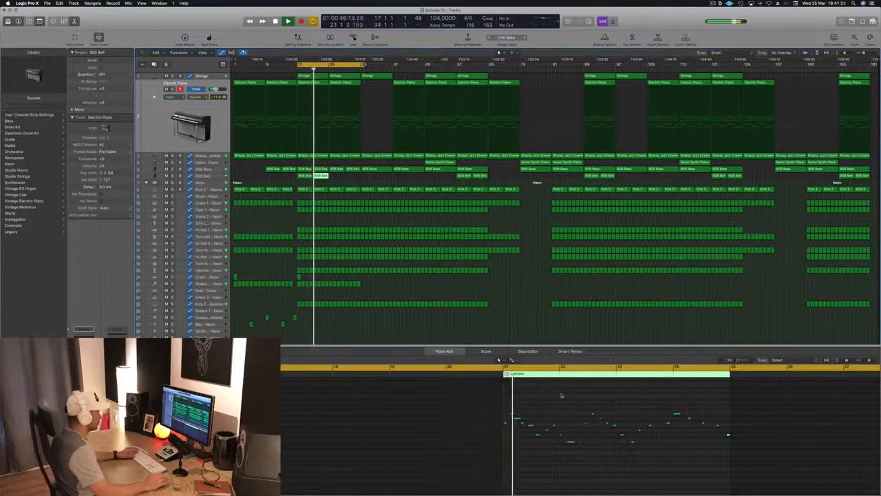
key("space")
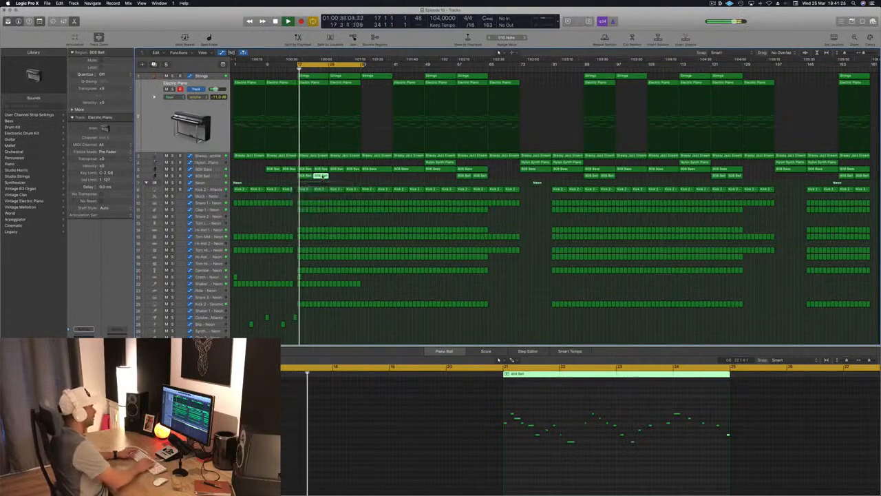
key("Delete")
key("super+z")
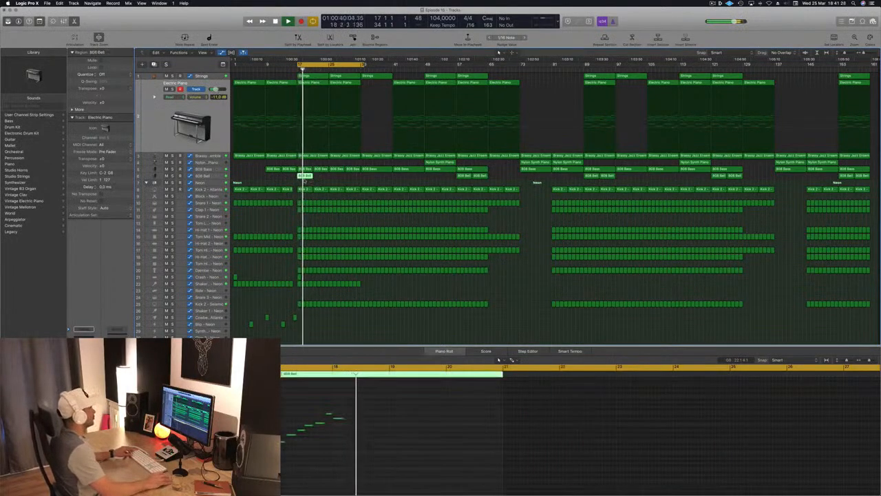
left_click_drag(305, 176, 329, 180)
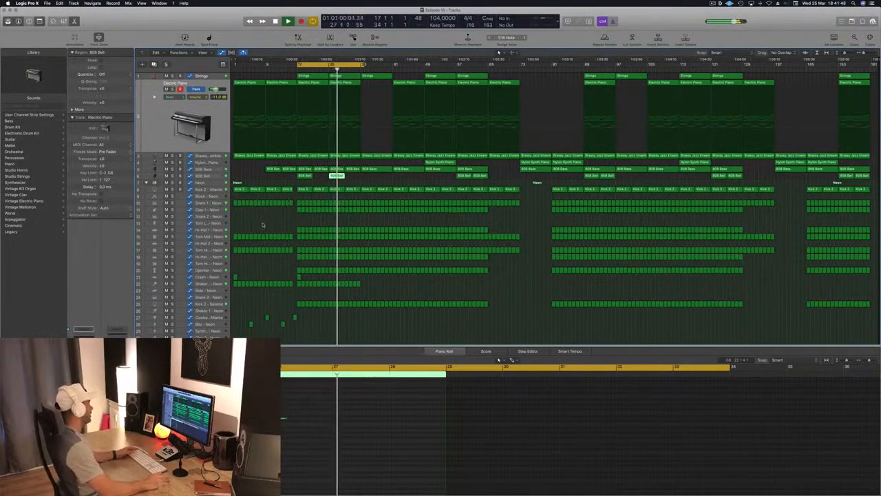
left_click(262, 224)
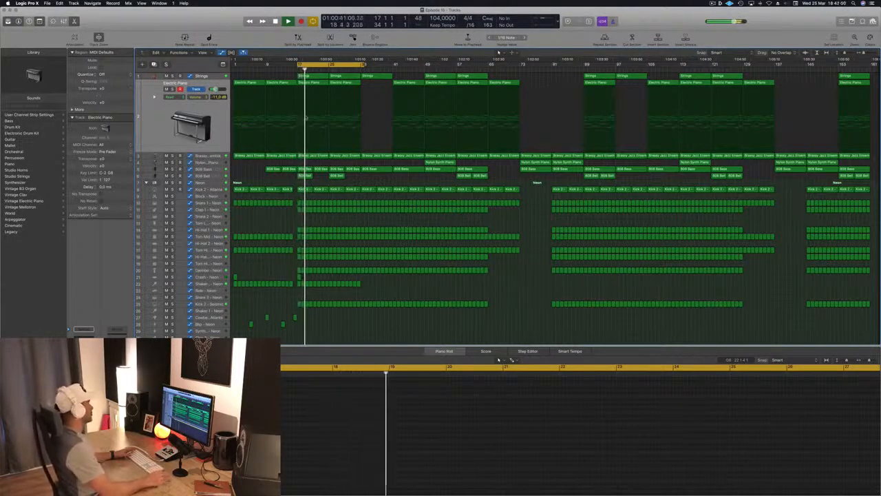
Step: Try a copy of the Nylon Synth Piano region from bar 49 at bar 17
left_click(329, 83)
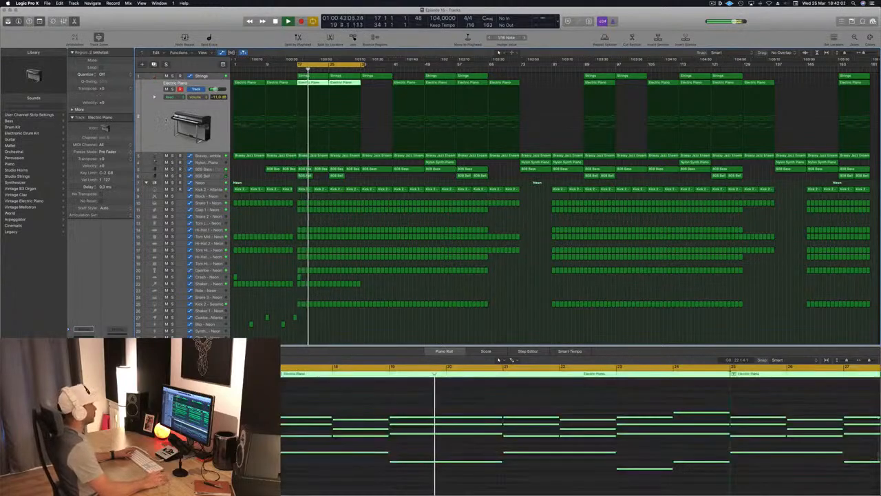
left_click_drag(436, 163, 308, 165)
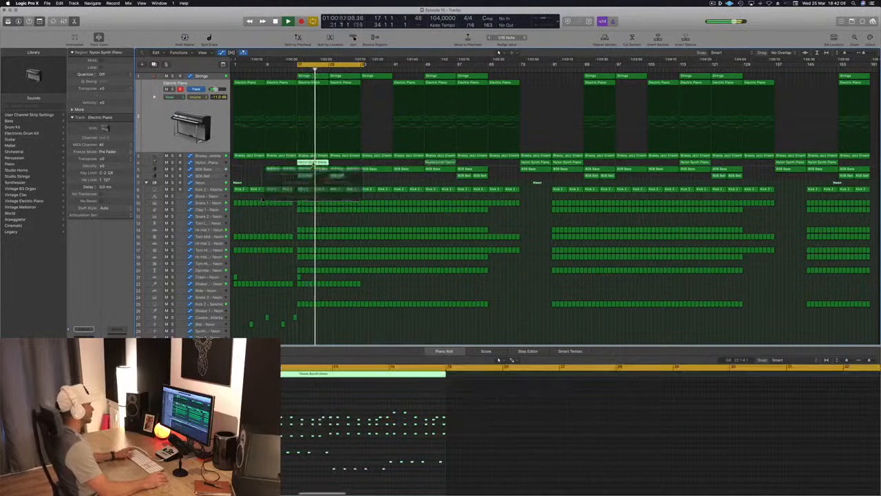
left_click(296, 88, "shift")
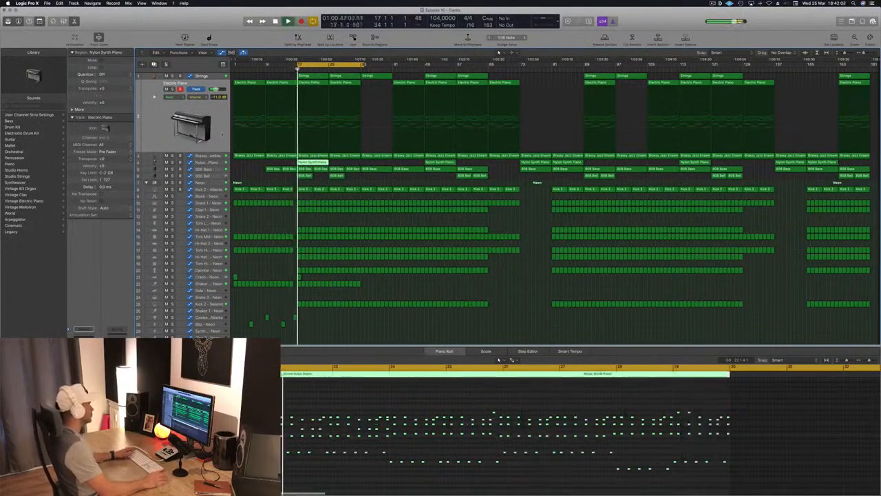
left_click_drag(315, 163, 446, 164)
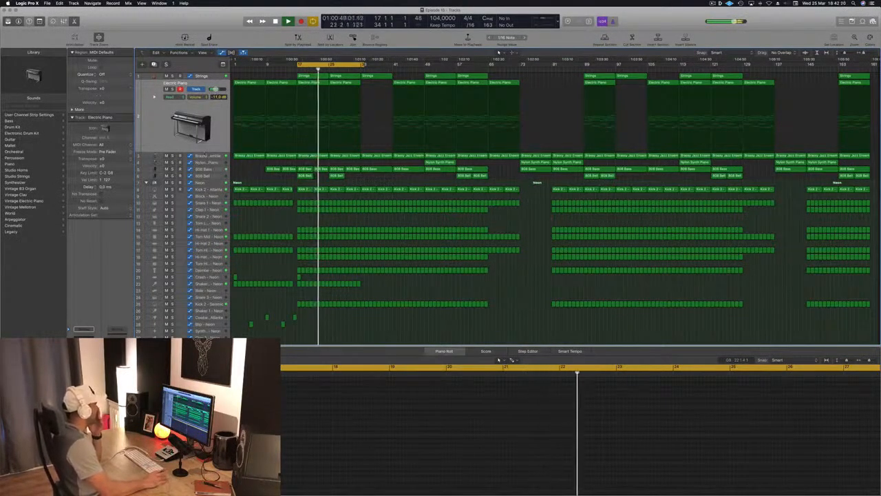
Step: Raise the bar 17 low point of the Brassy Jazz Ensemble's filter automation to about 840 Hz and add peak-and-drop points at bars 21 and 25
key("Down")
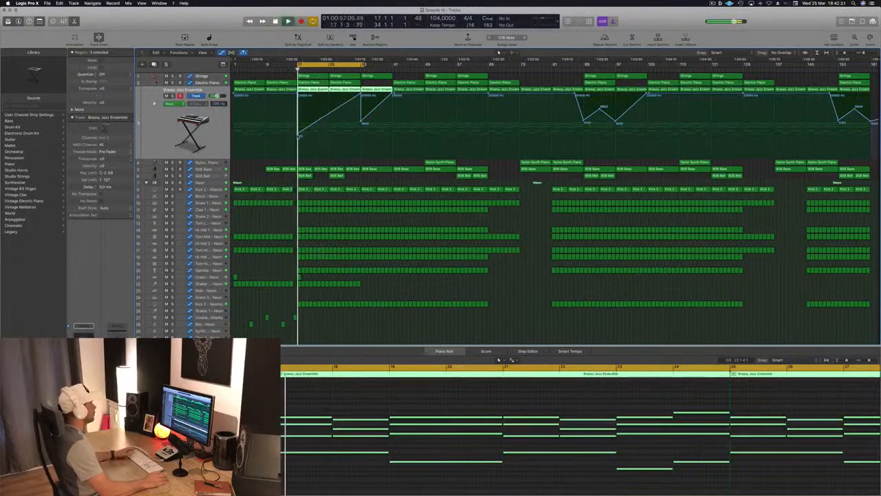
left_click_drag(298, 134, 298, 125)
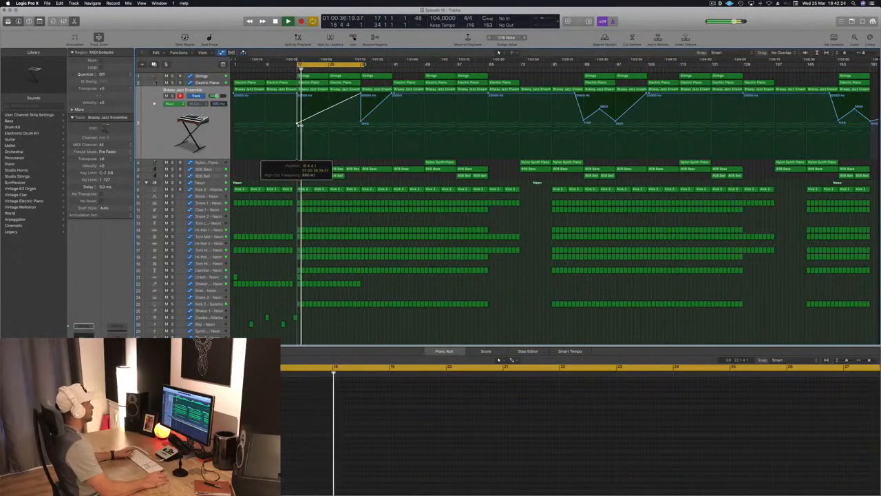
mouse_move(311, 117)
left_mouse_down()
mouse_move(313, 109)
mouse_move(315, 123)
left_mouse_up()
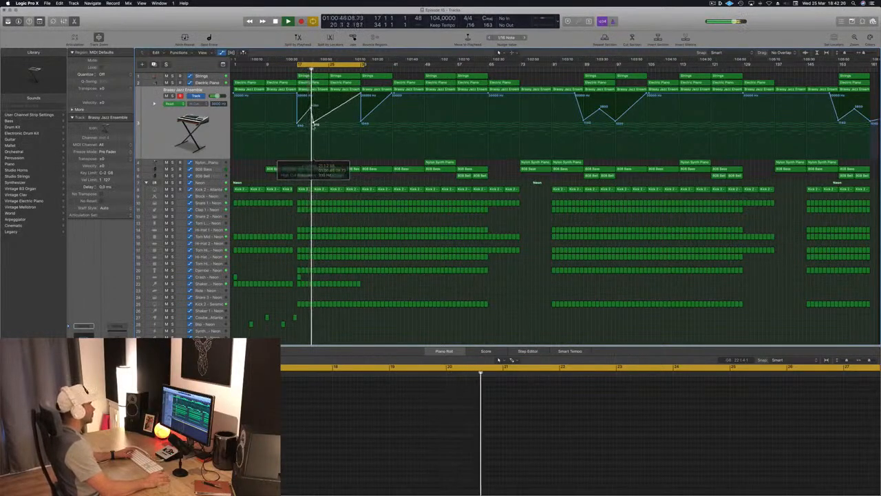
key("space")
key("super+Right")
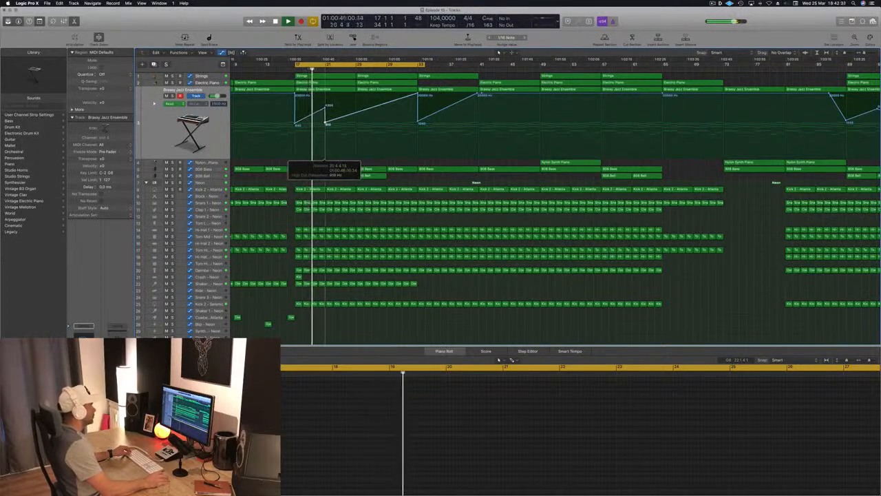
left_click(356, 113)
left_click_drag(355, 112, 358, 125)
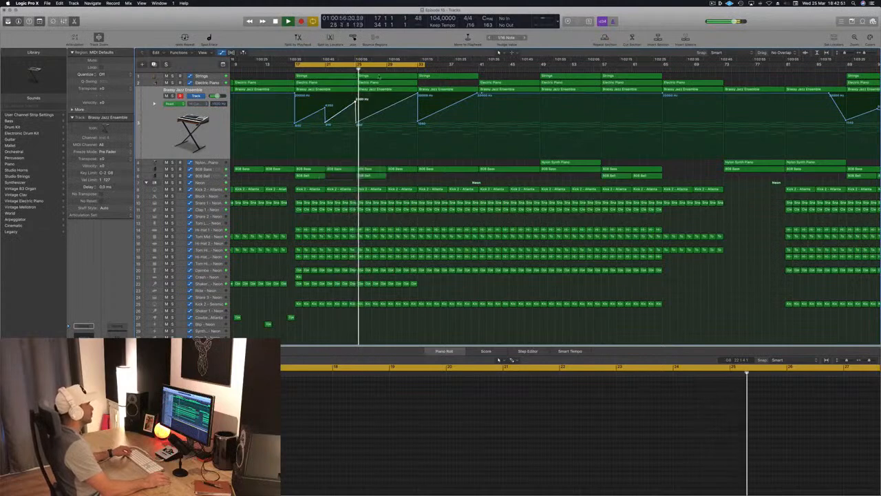
Step: Delete the Strings and Electric Piano regions spanning bars 25 to 33
left_click(379, 82)
key("Delete")
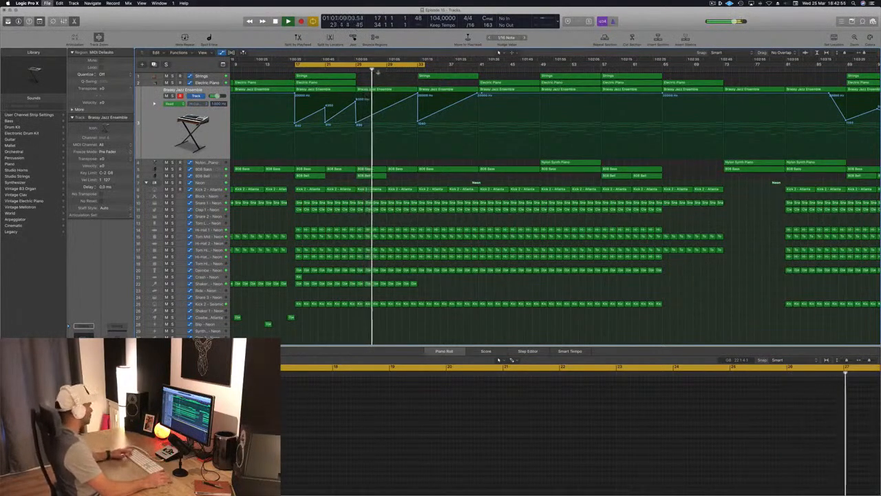
key("super+Left")
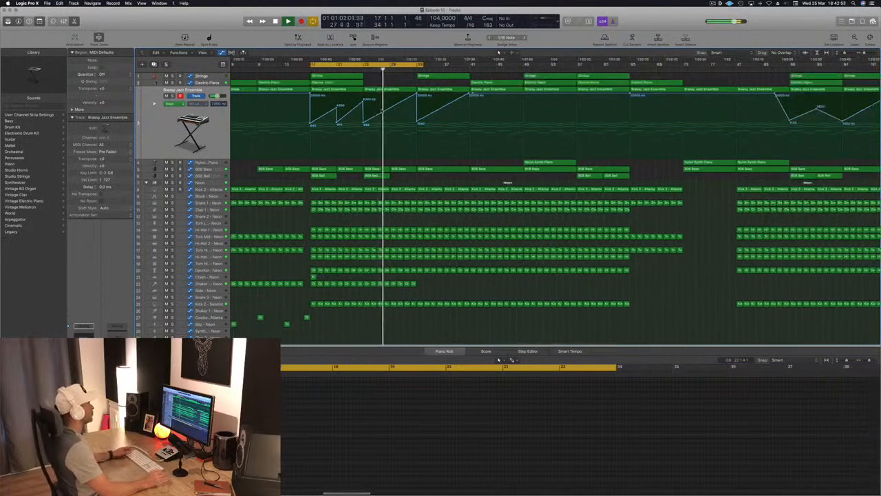
key("super+Left")
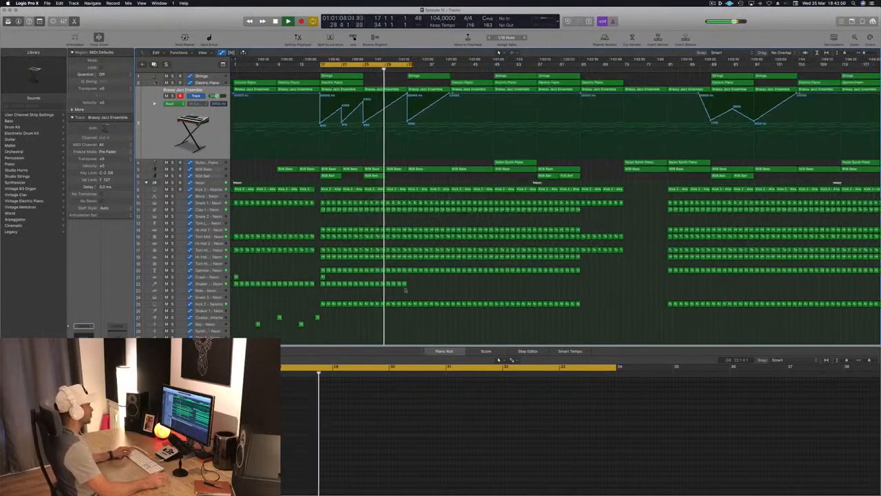
Step: Copy the Shaker regions from bar 17 to bar 33, and the Cowbell and Blip regions 16 bars later, starting at bar 21
left_click_drag(343, 289, 414, 284)
key("super+Left")
left_click_drag(347, 329, 329, 325)
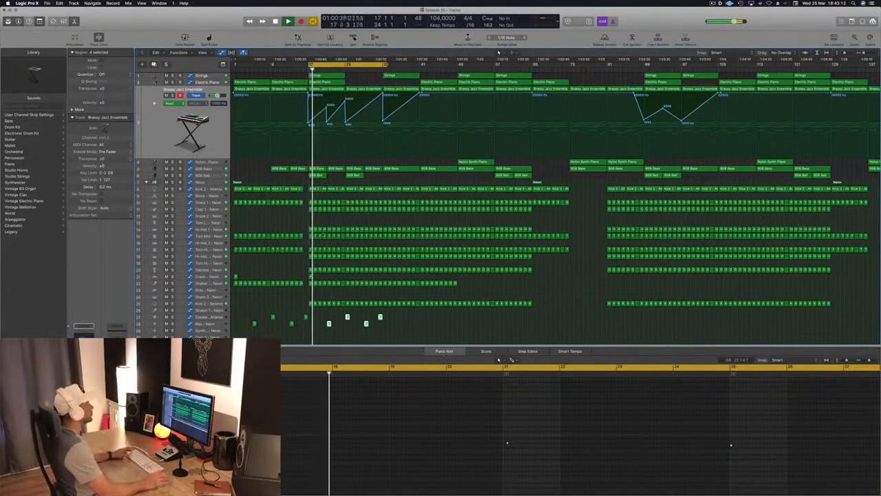
Step: Listen through the reworked section from bar 17, reviewing the Clap 1 and Blip parts within the cycle range
left_click(285, 219)
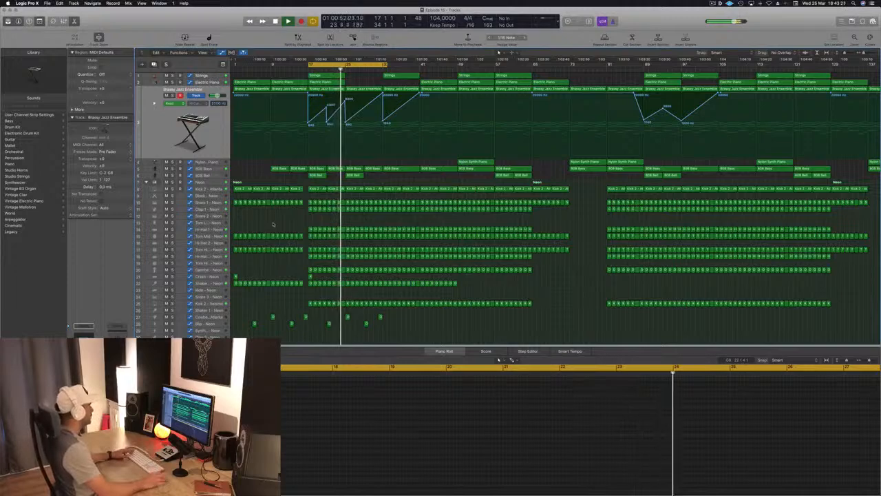
scroll(275, 223, "down", 2)
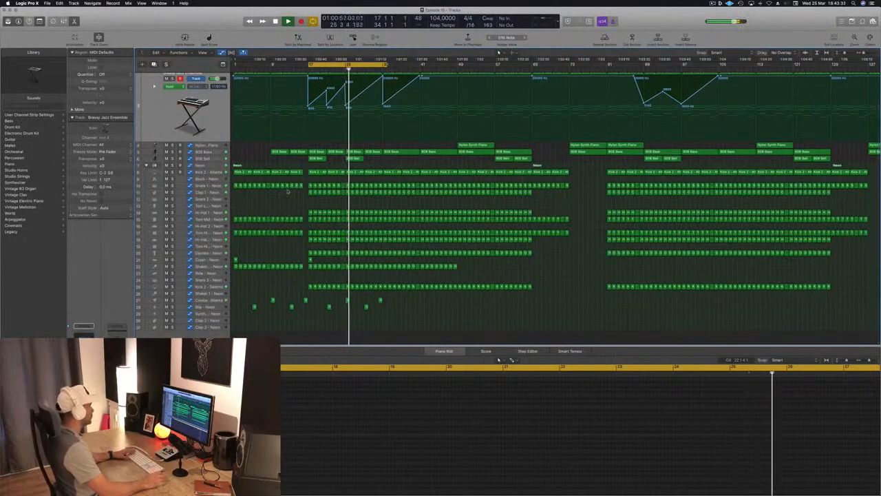
left_click(214, 192)
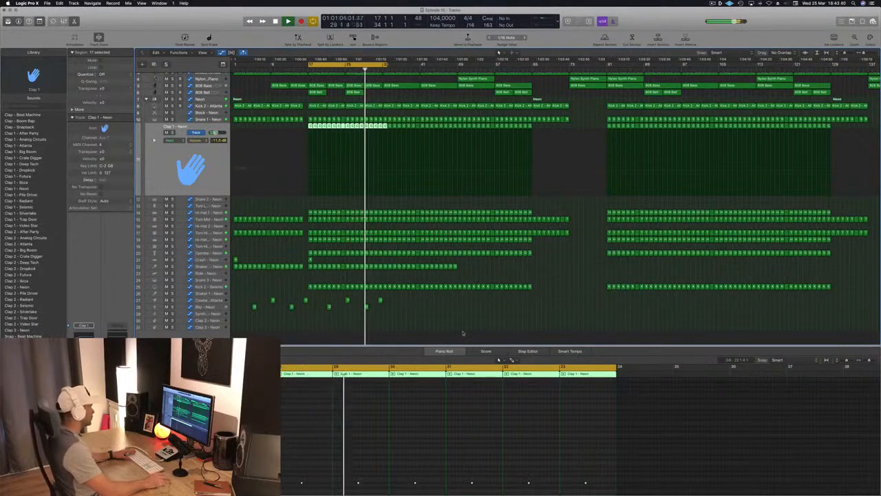
left_click(214, 307)
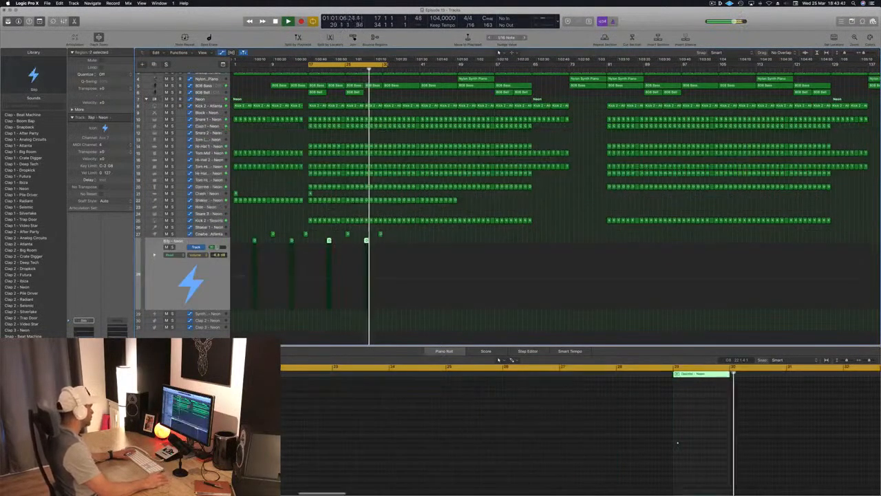
left_click(448, 315)
scroll(434, 214, "up", 3)
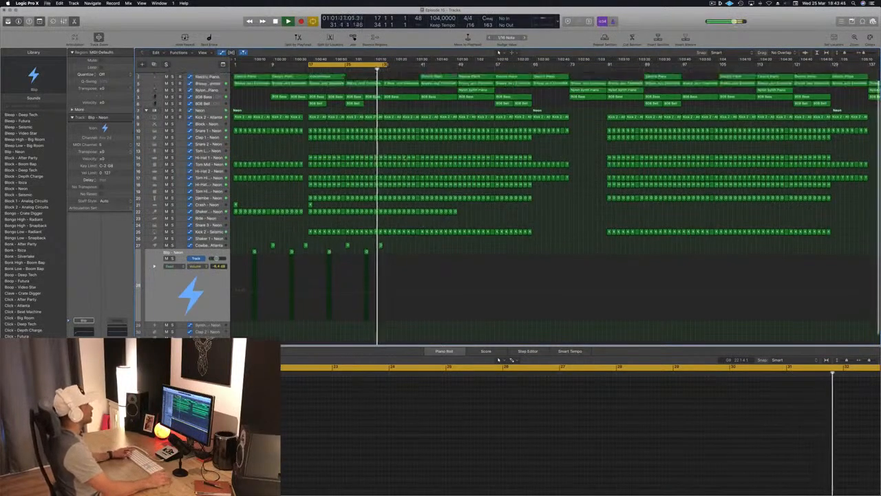
Step: Shorten the cycle range so it ends at bar 33 and replay the section from bar 17
left_click_drag(392, 65, 385, 66)
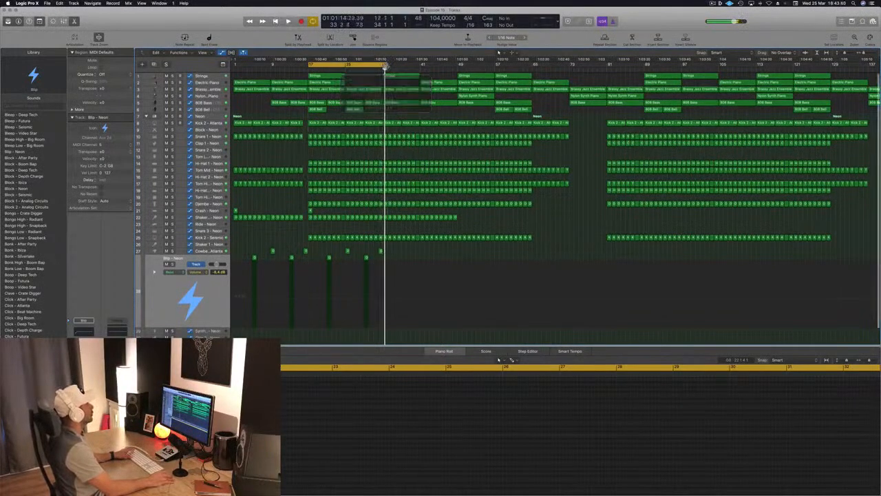
key("space")
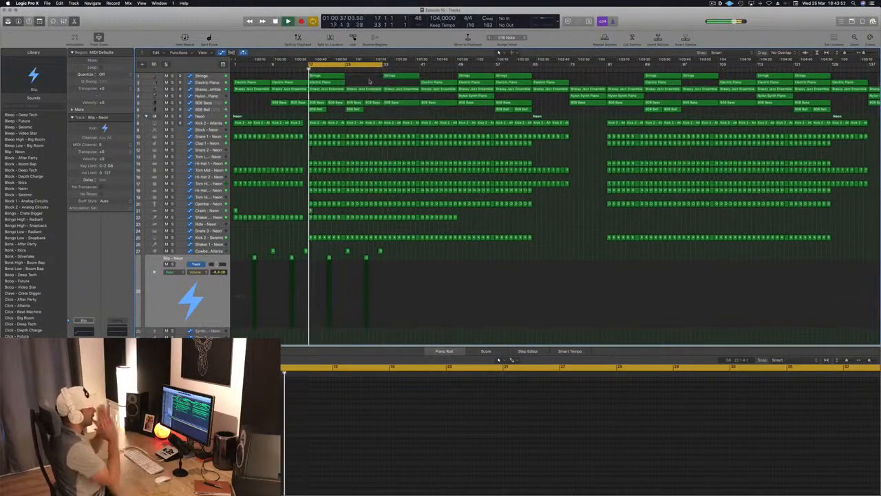
Step: Select the 808 Bell track with its two regions at bars 17 and 25
key("super+Left")
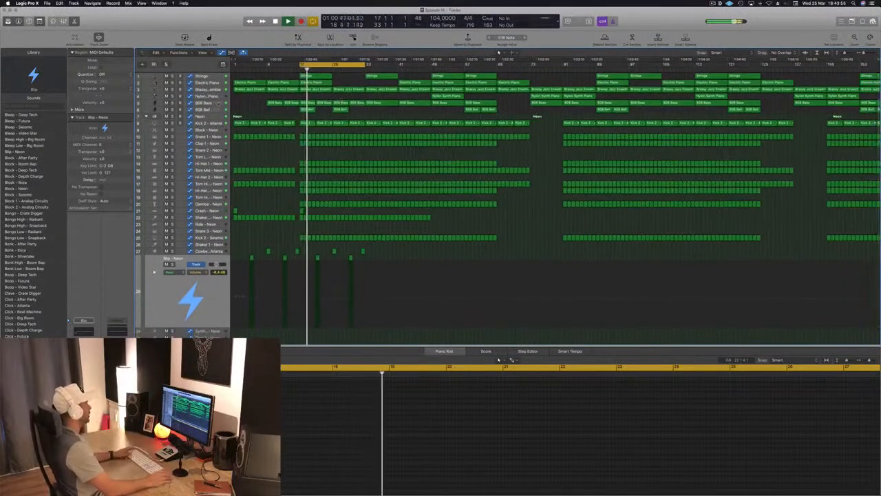
left_click(204, 108)
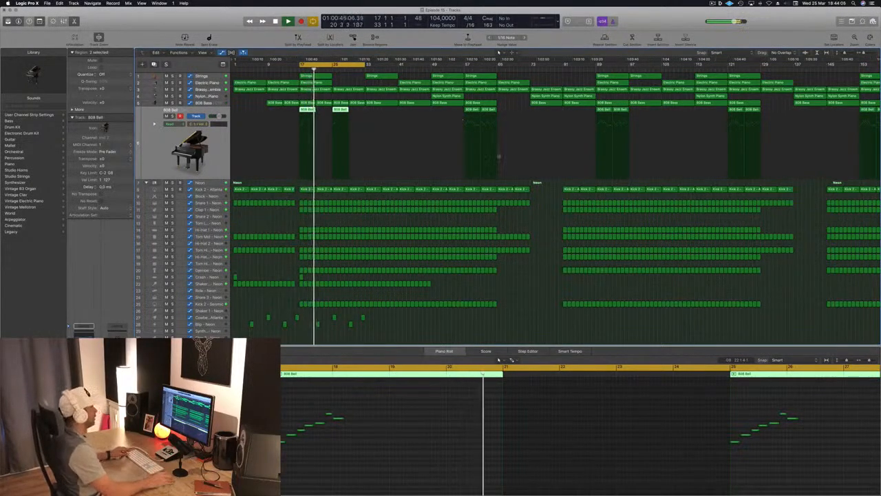
Step: Delete all regions after about bar 129 on every track and shorten the project end to bar 130
key("super+Left")
left_click_drag(750, 313, 871, 69)
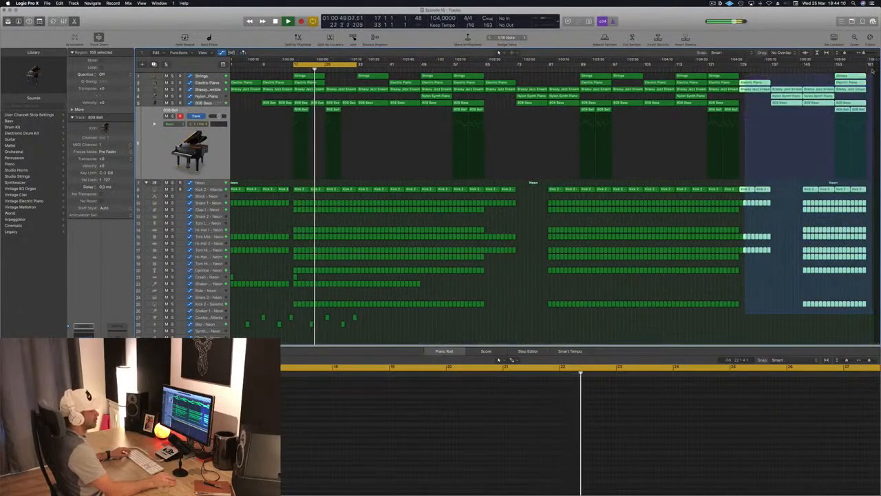
key("Delete")
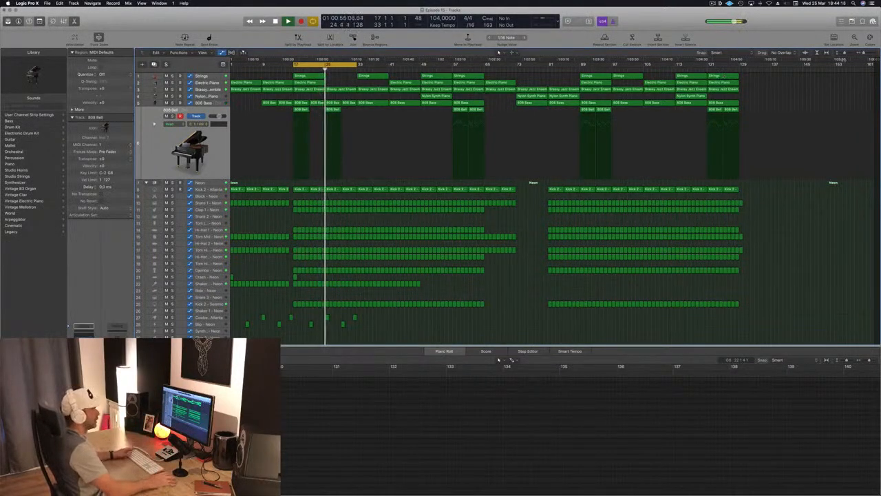
left_click_drag(740, 82, 745, 83)
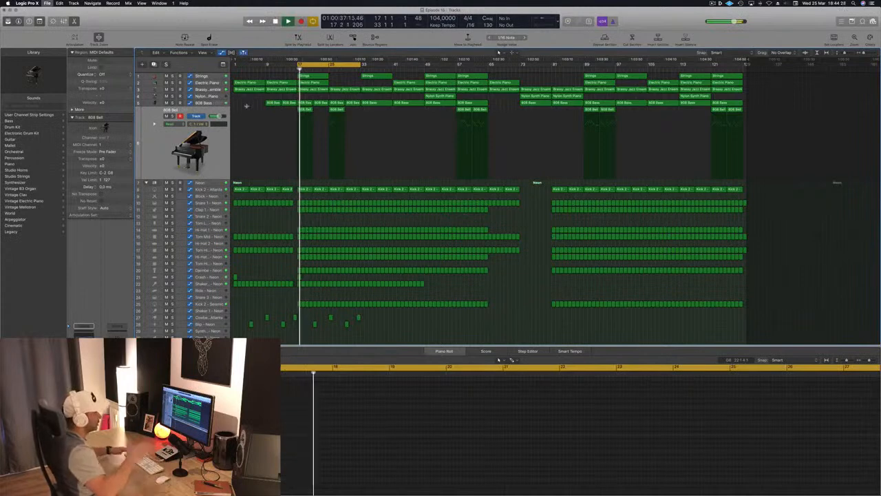
Step: Extend the cycle range from bar 17 to about bar 44, select the Brassy Jazz Ensemble track, and rewind to replay the transition around bar 33
scroll(288, 128, "up", 1)
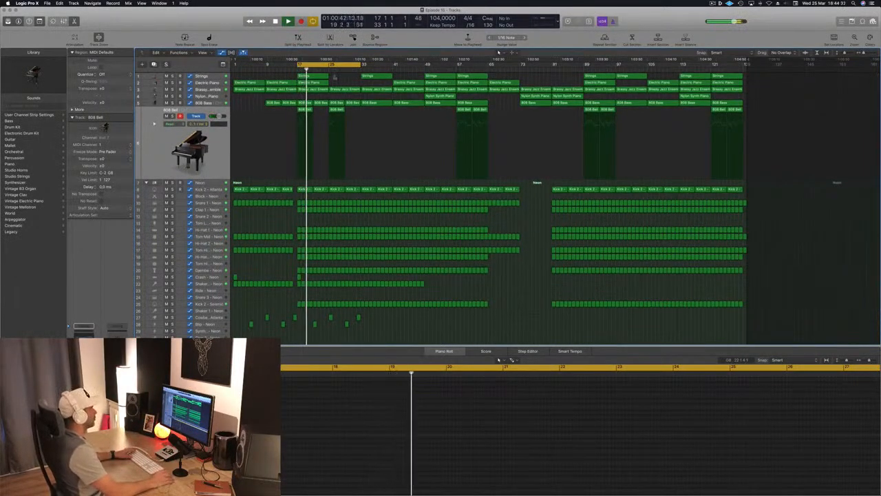
left_click_drag(361, 64, 404, 68)
key("Up")
key("Up")
key("Up")
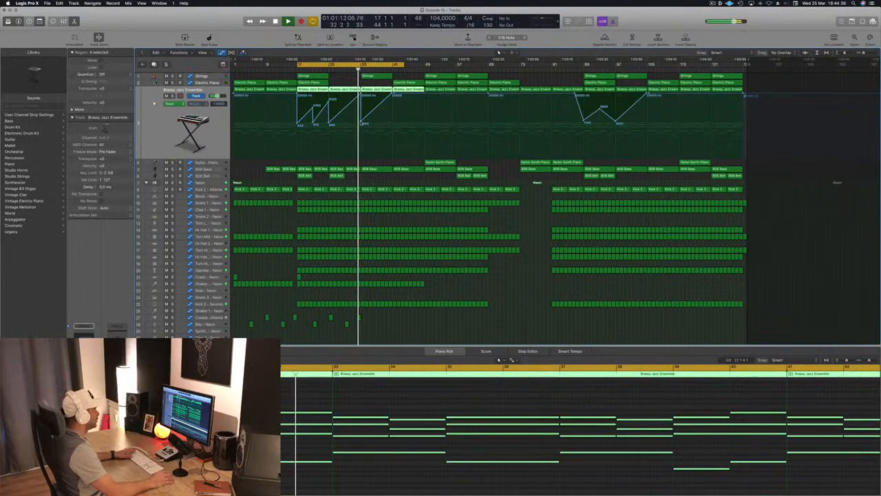
key("shift+super+a")
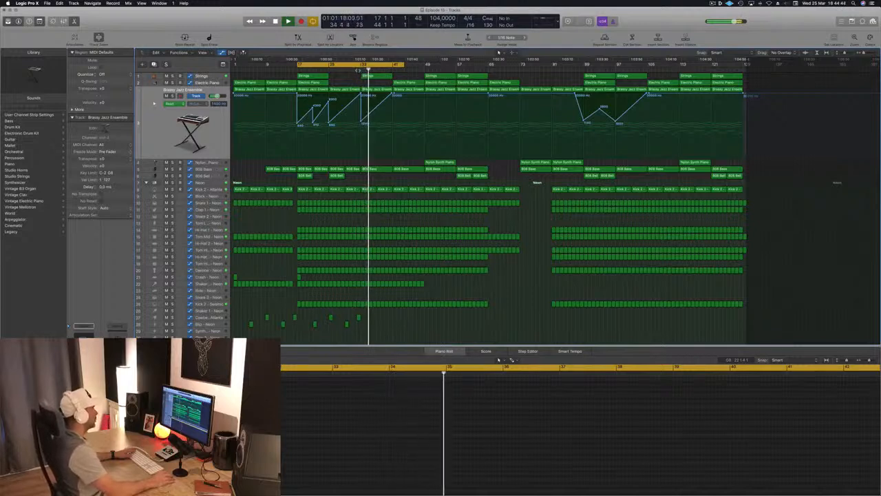
key("comma")
key("comma")
key("comma")
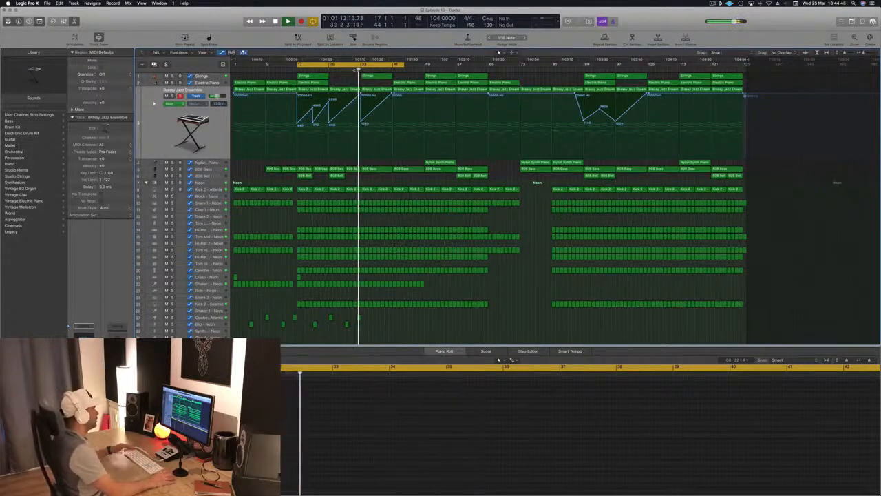
Step: Copy the Electric Piano region at bar 41 to bar 33
left_click(407, 83)
left_click_drag(411, 83, 378, 83)
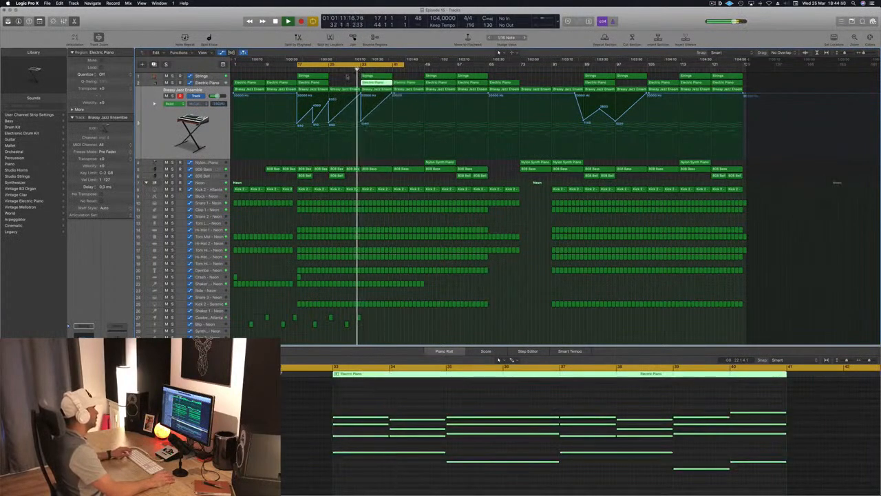
key("super+Right")
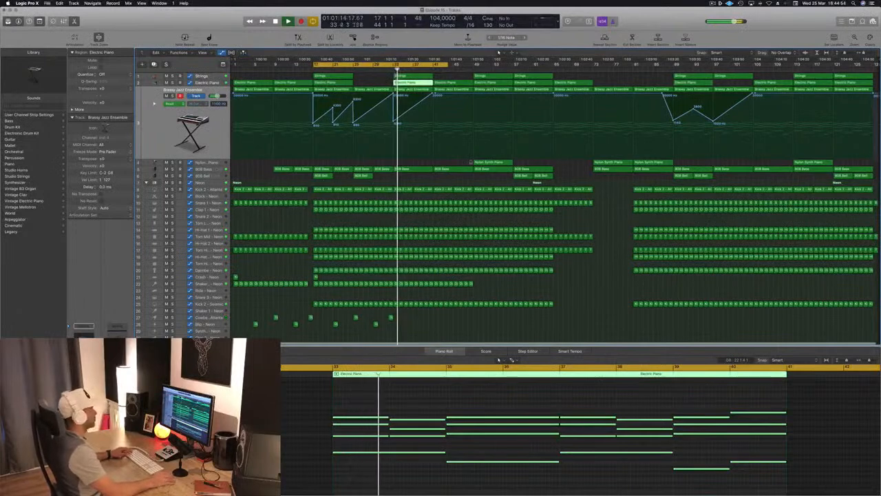
Step: Move the Nylon Synth Piano region from bar 49 to bar 33 and align its start exactly to the bar
left_click_drag(498, 167, 415, 167)
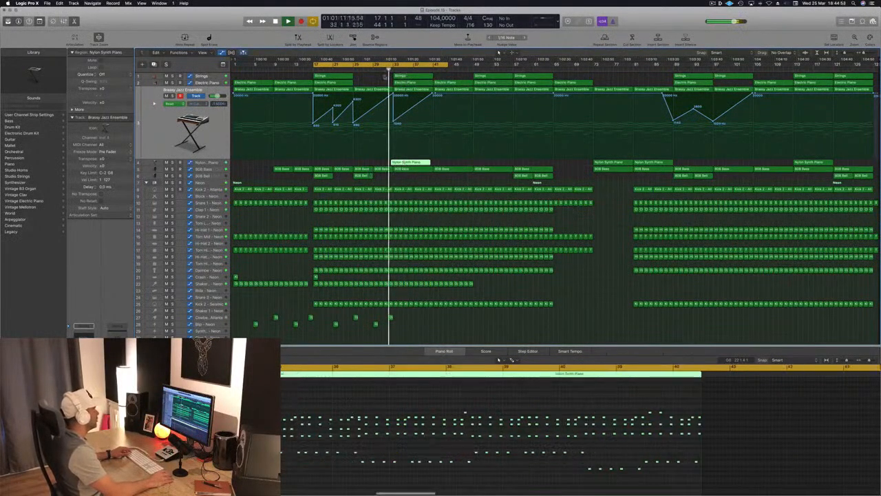
key("super+Right")
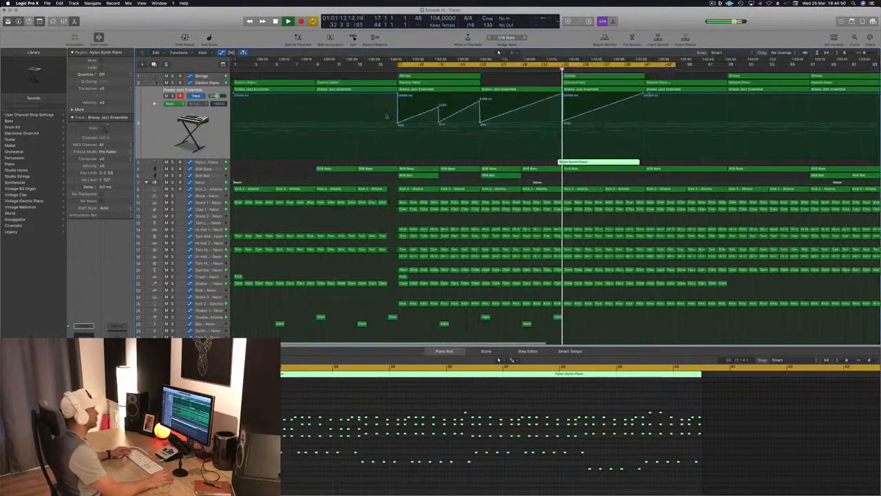
left_click_drag(558, 162, 563, 163)
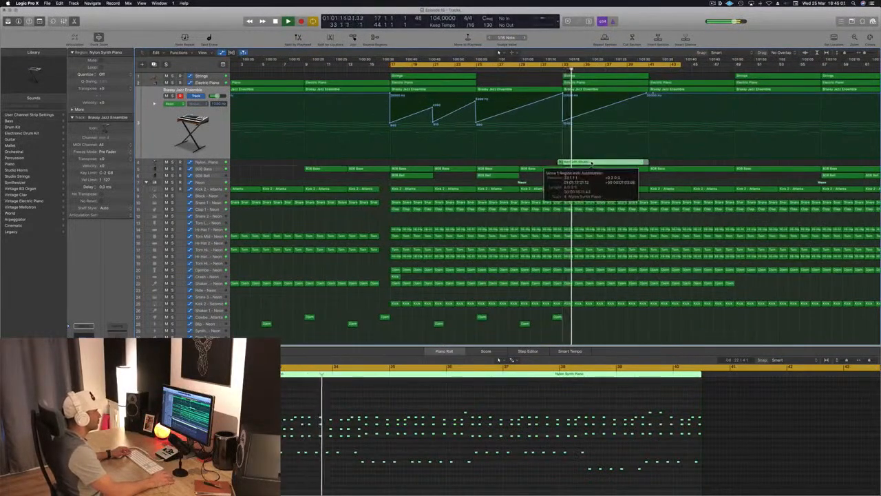
key("super+Left")
key("super+Left")
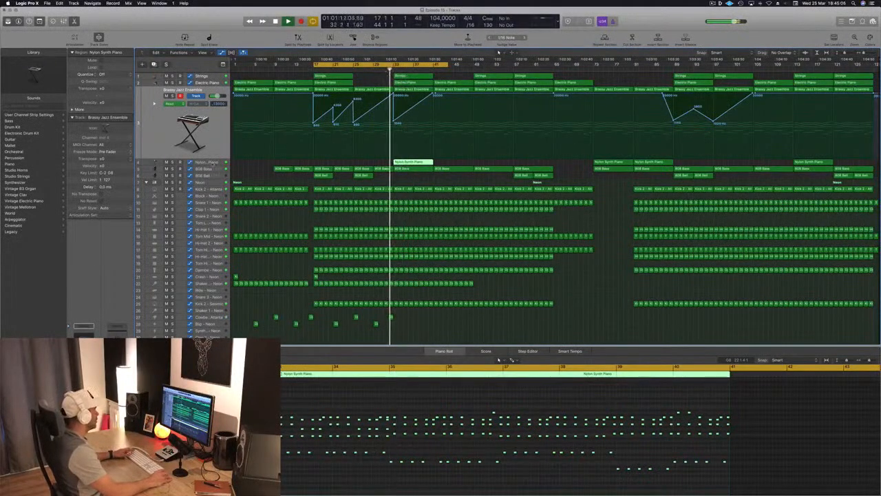
Step: Select the Nylon Synth Piano track, shift the cycle range to start at bar 33, and play the section
key("Down")
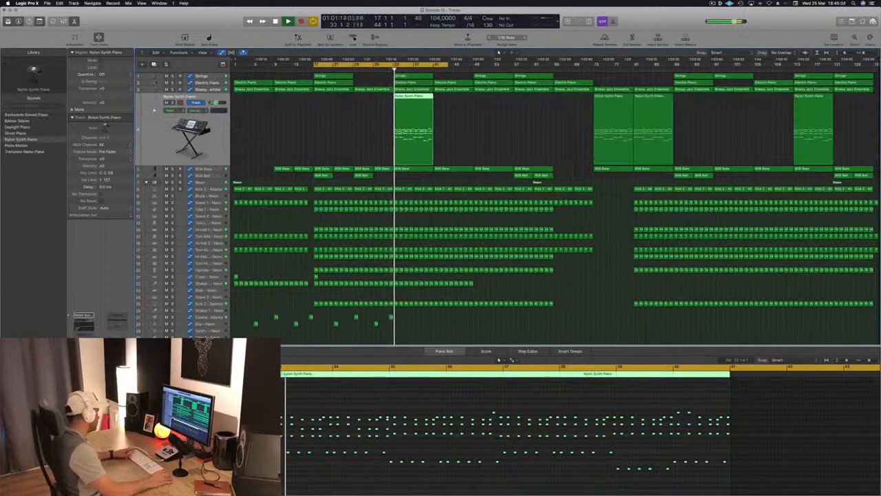
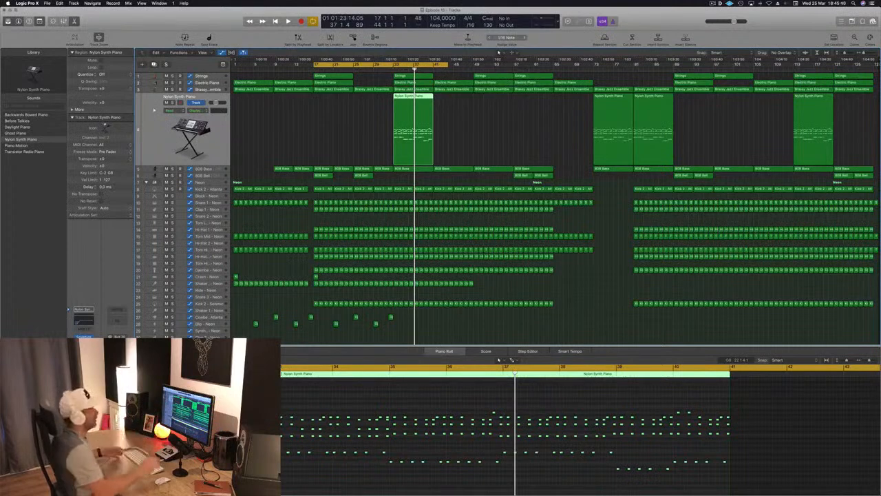
key("space")
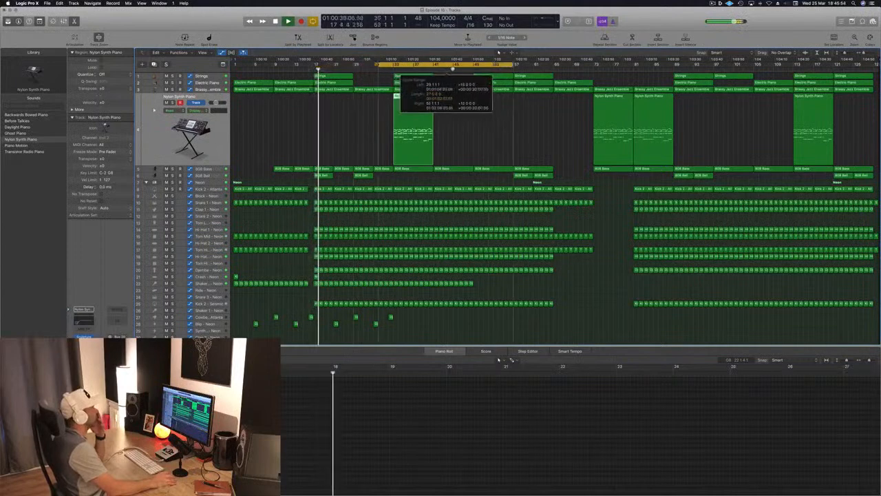
key("space")
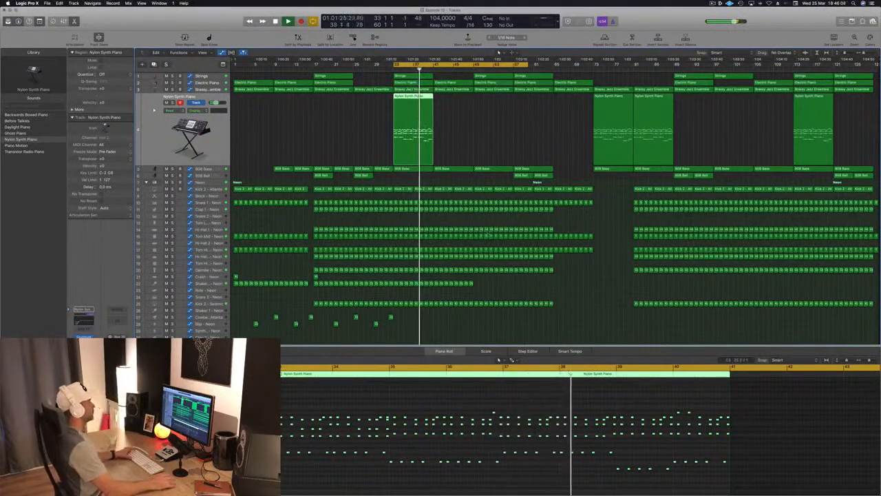
Step: Copy the Nylon Synth Piano region from bar 33 to bar 41
left_click(463, 128)
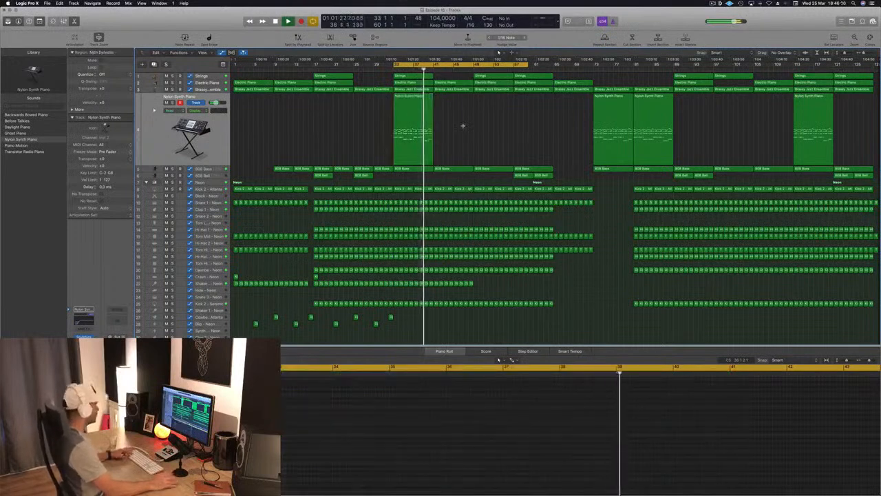
key("super+Right")
key("super+Left")
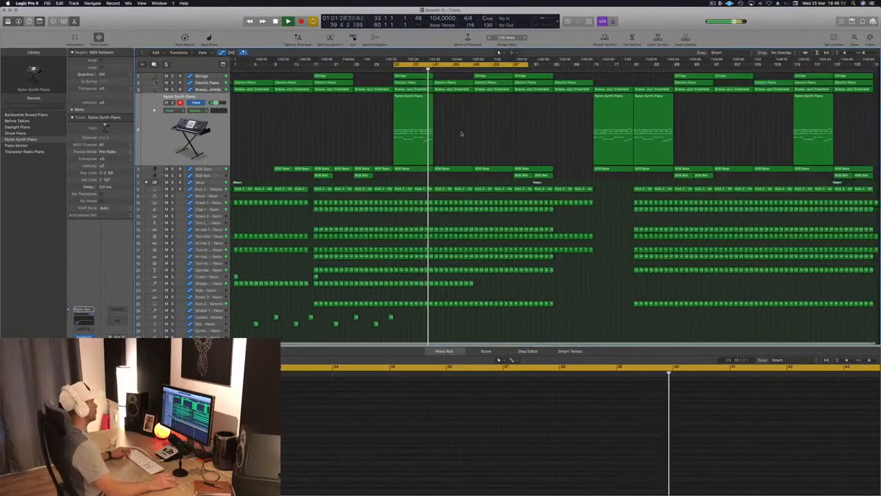
left_click(413, 108)
left_click_drag(407, 97, 446, 99)
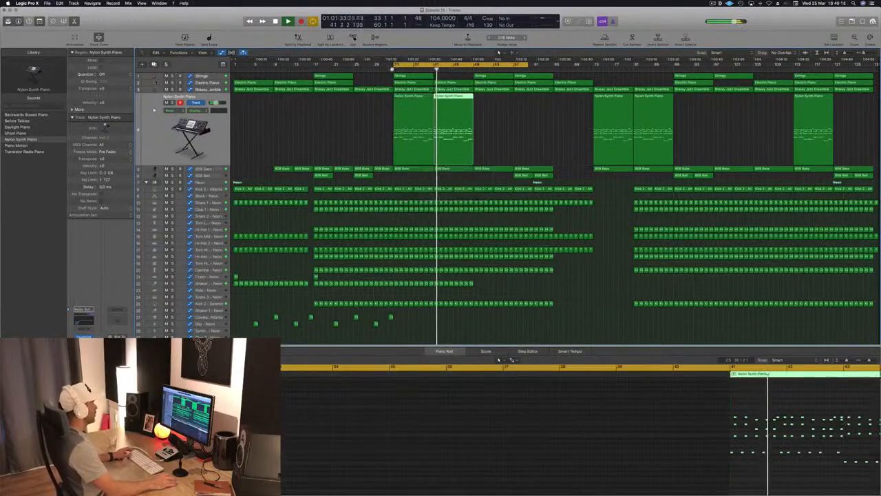
Step: Draw Brassy Jazz Ensemble filter automation dipping to about 178 Hz at bar 41 and rising gradually until bar 65
key("Up")
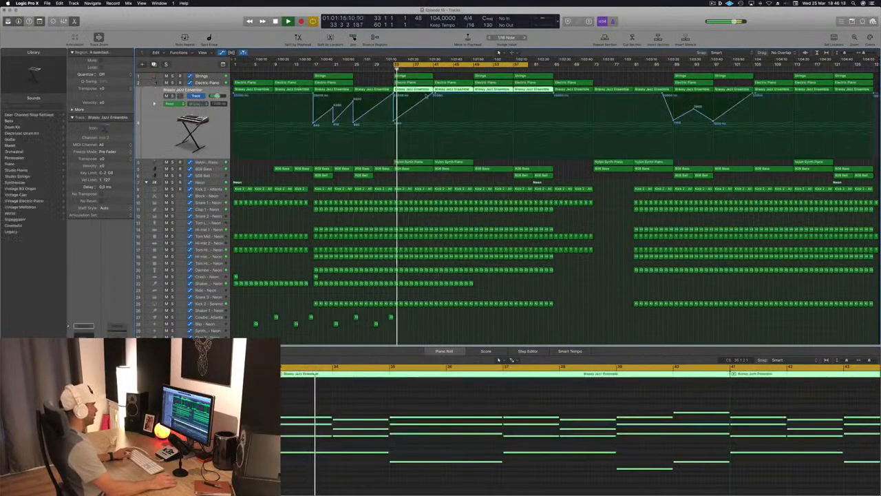
left_click_drag(406, 90, 437, 138)
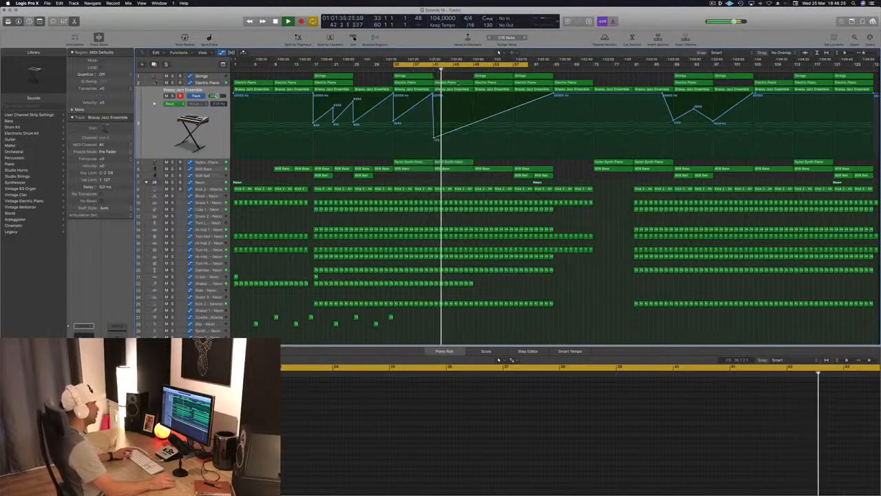
Step: Remove the Electric Piano region at bar 41 and copy the Strings region from bar 33 to bar 41
left_click(451, 82)
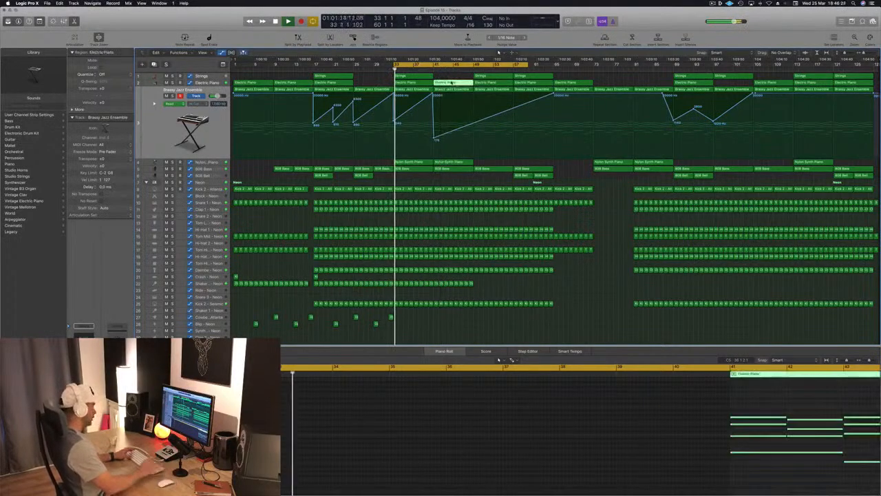
left_click(401, 130)
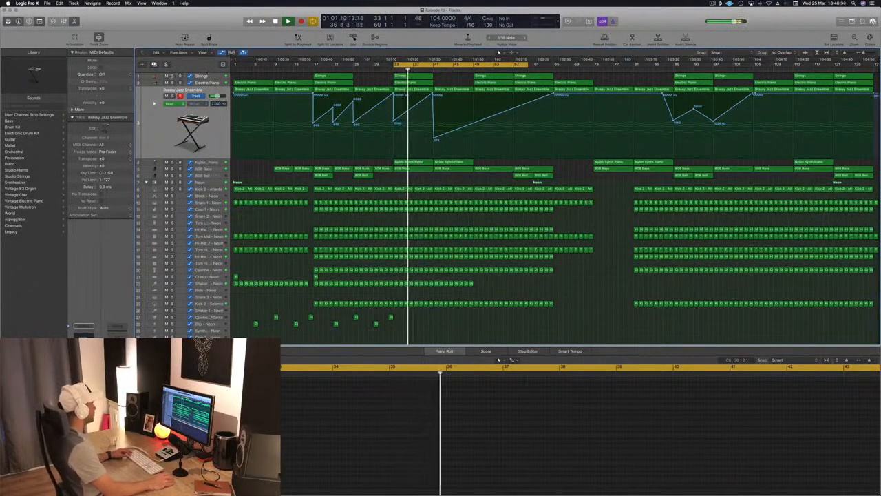
left_click_drag(413, 76, 455, 82)
left_click(376, 75)
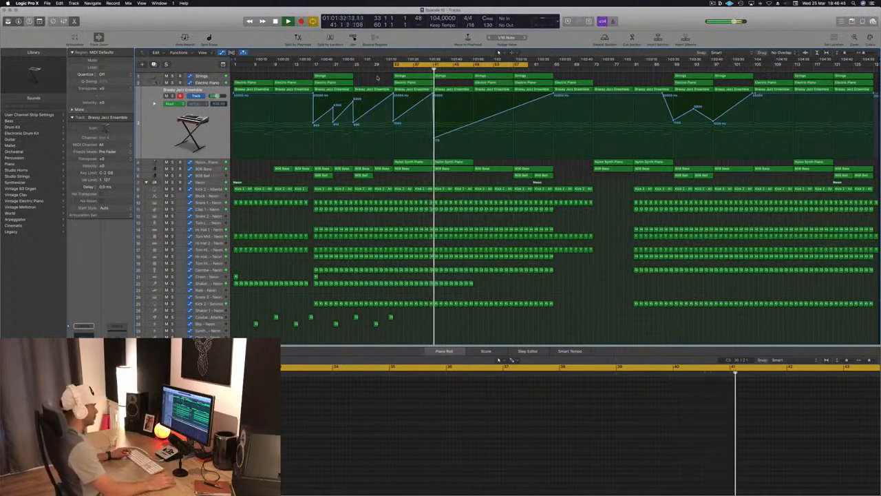
Step: Save the project and copy the track 22 shaker regions of bars 41–48 to bar 49
key("super+s")
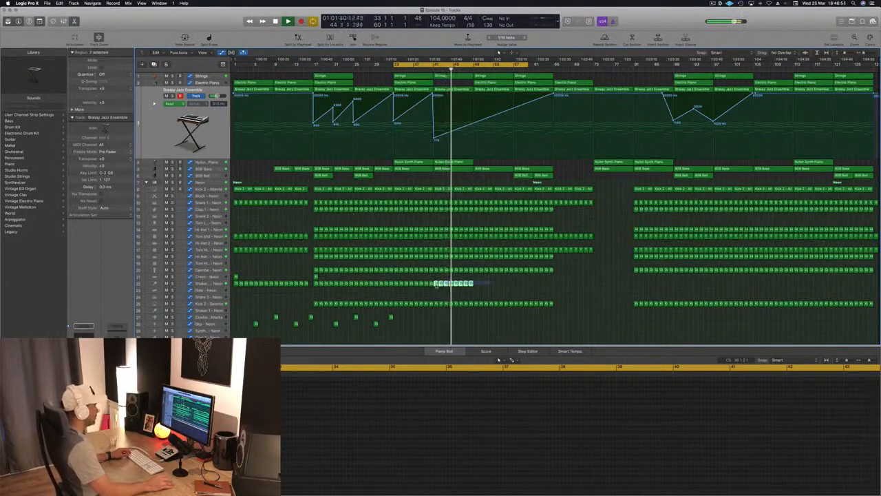
left_click_drag(435, 284, 476, 285)
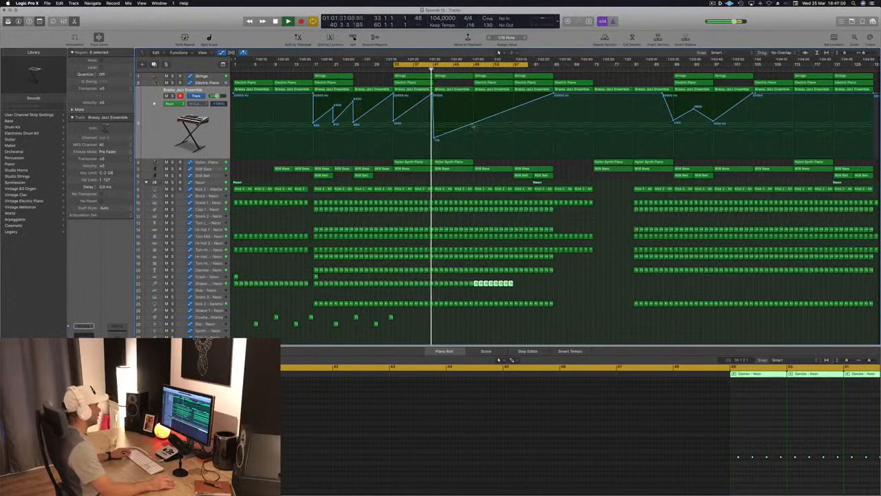
Step: Add a Brassy Jazz Ensemble automation point at bar 49 and copy the Nylon Synth Piano region from bar 41 to bar 49
left_click(473, 126)
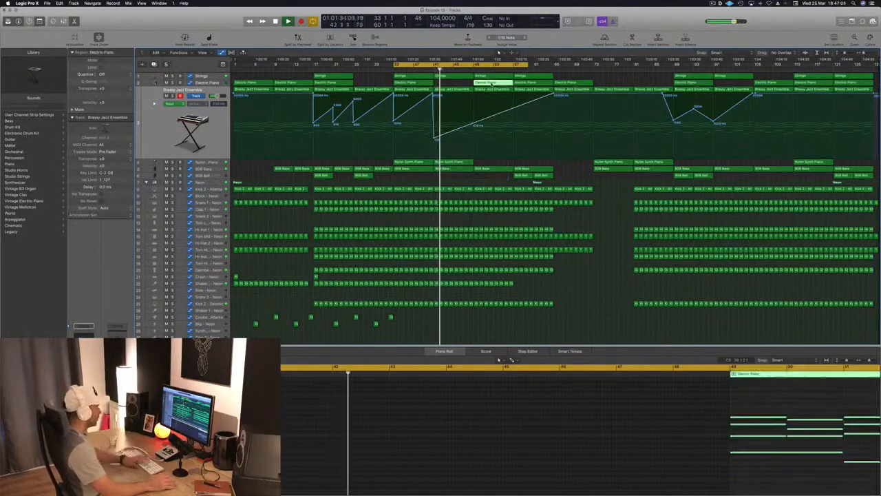
left_click_drag(454, 163, 495, 167)
key("ctrl+z")
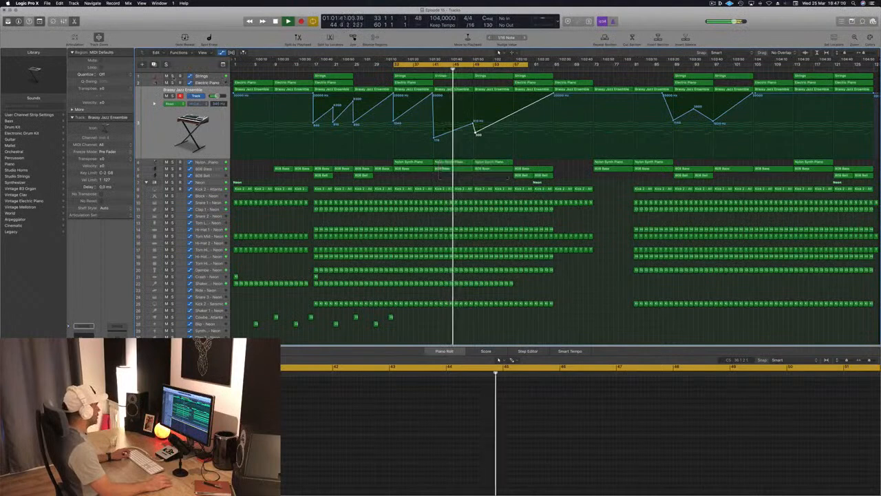
Step: Solo the Strings briefly to check them, and set the Brassy Jazz Ensemble automation at bar 57 to about 840 Hz
left_click(172, 76)
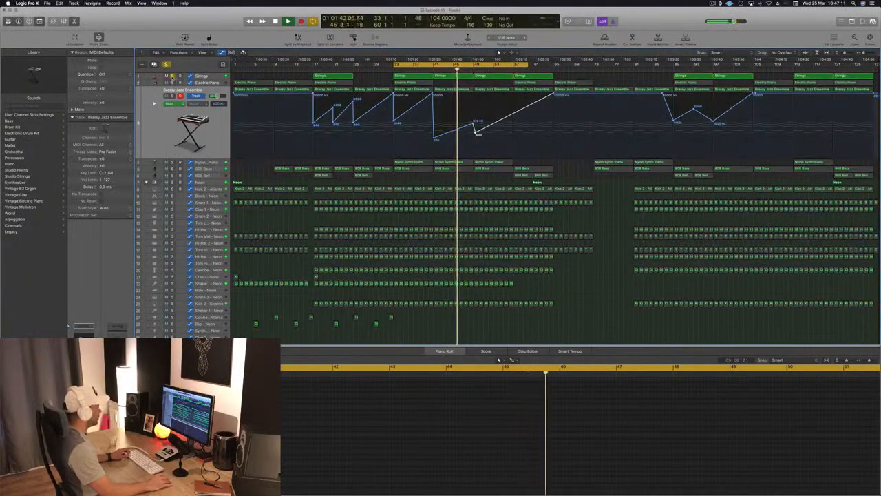
key("super+a")
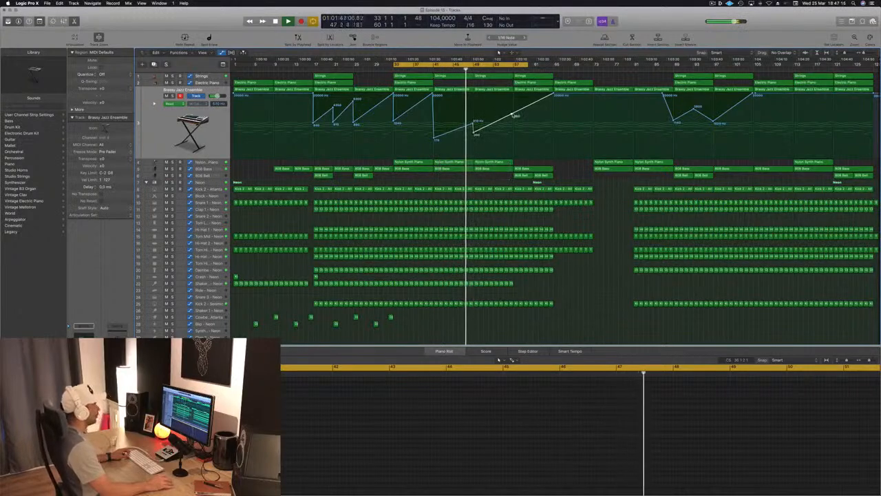
left_click_drag(515, 114, 514, 121)
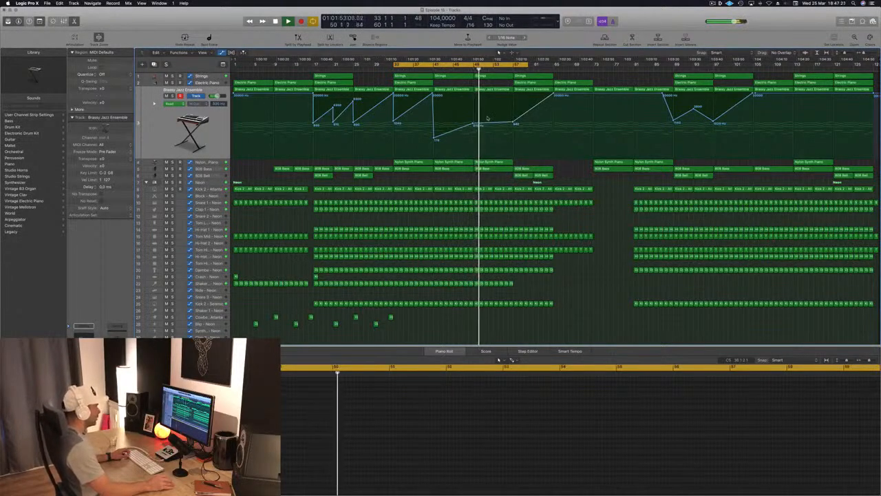
left_click_drag(512, 124, 513, 122)
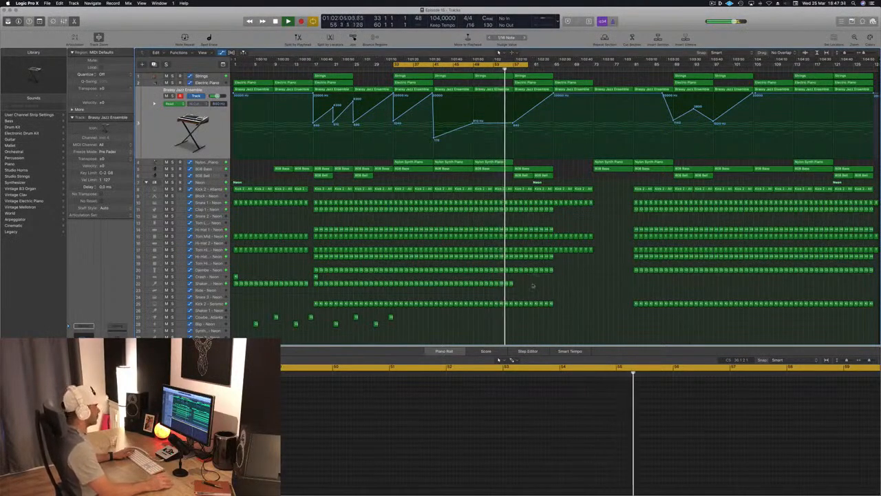
Step: Copy the track 22 shaker regions of bars 49–56 to bar 57 and play the cycle from bar 33
left_click_drag(495, 289, 572, 287)
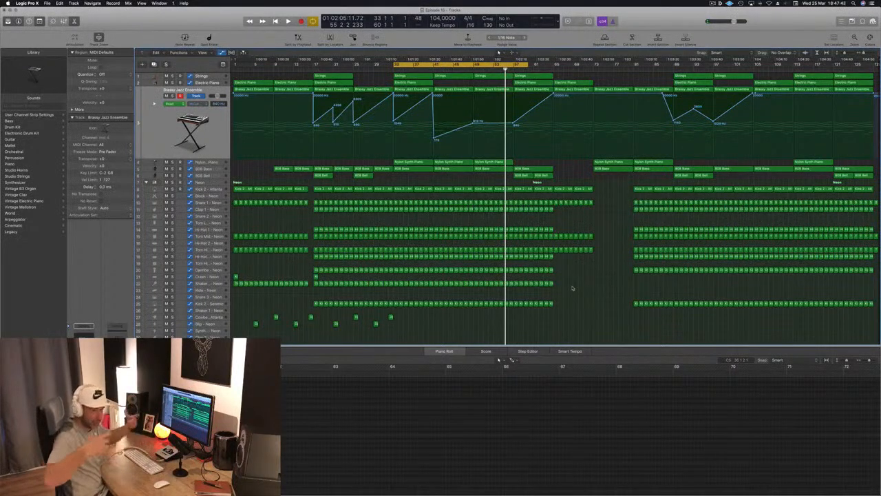
key("space")
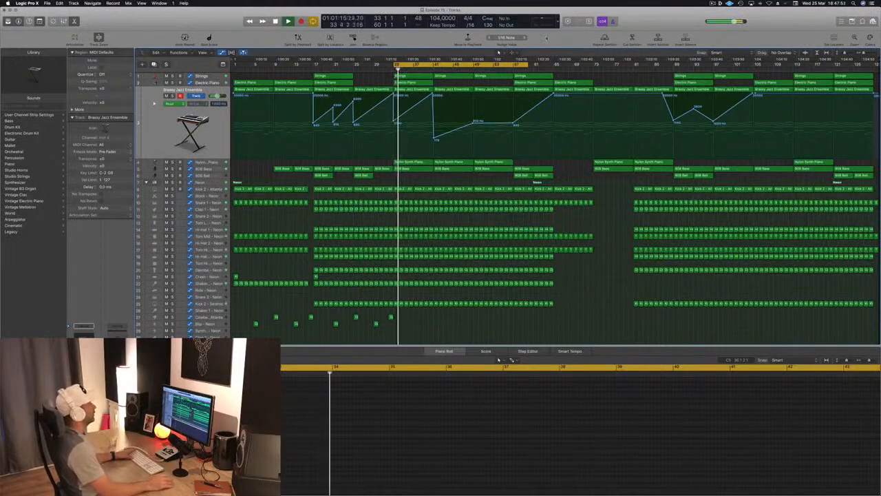
Step: Play back the arrangement from bar 33 and skip ahead to bar 49 to audition the section before bar 57
left_click(475, 63)
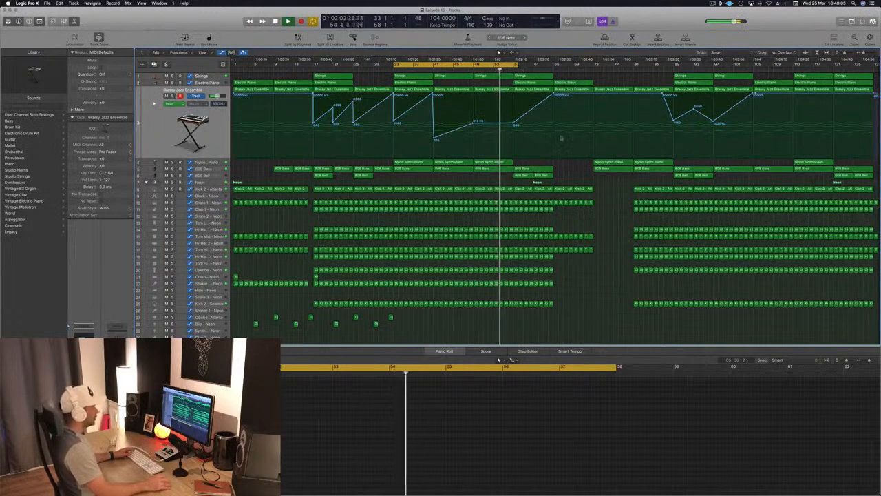
key("space")
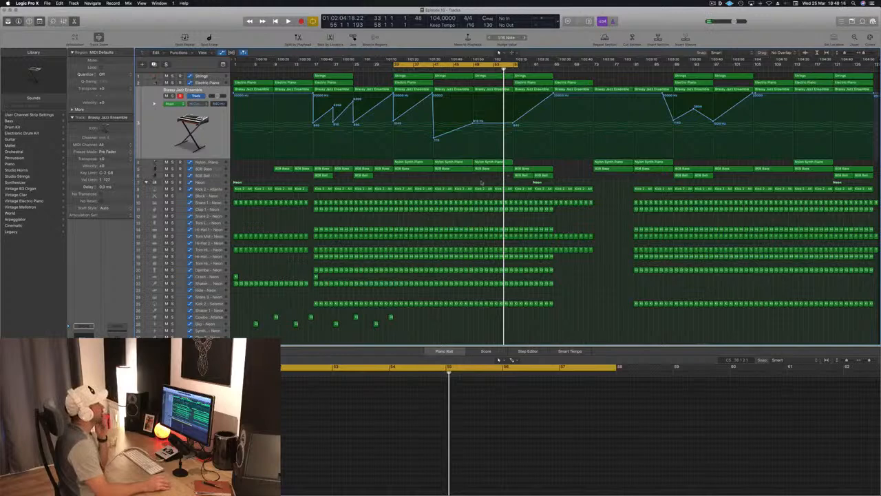
key("space")
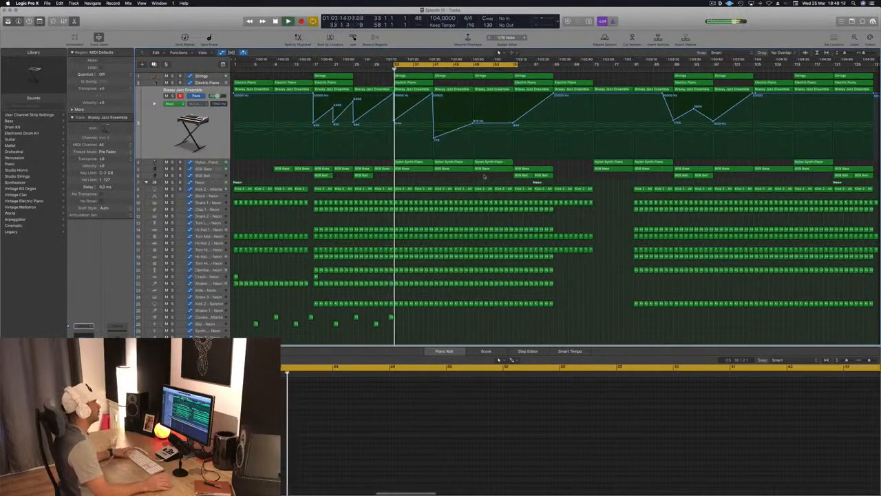
key("shift+period")
key("shift+period")
Step: Extend the cycle end to bar 65 and delete the Electric Piano region at bar 57
left_click(527, 88)
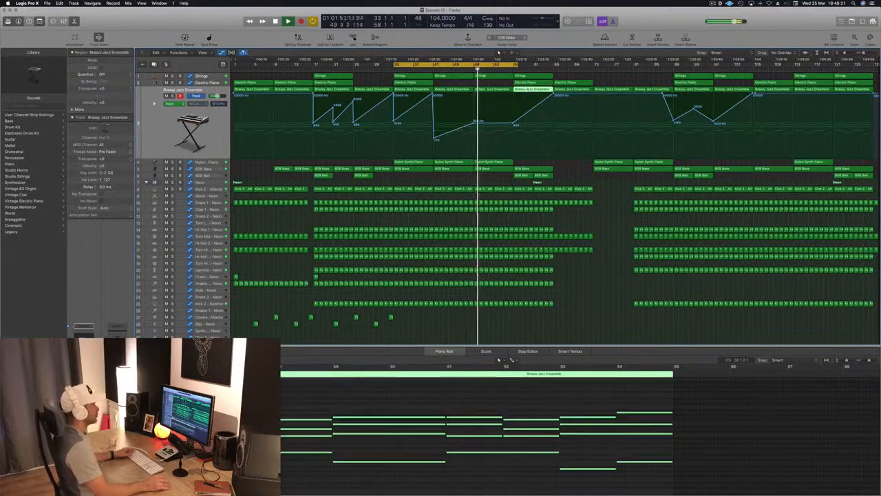
left_click(567, 169)
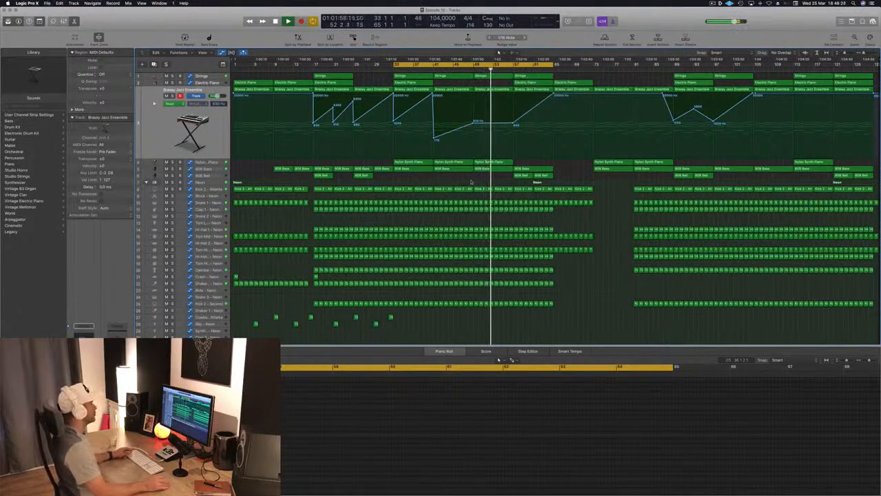
left_click(535, 83)
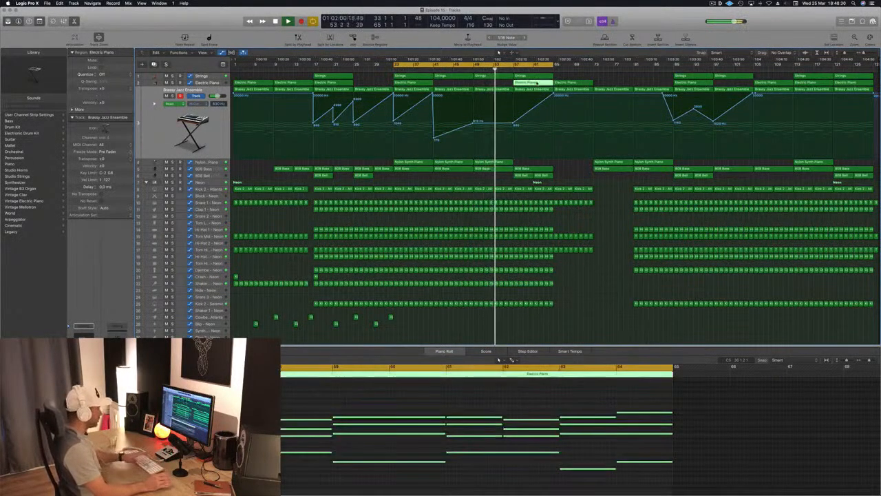
left_click(567, 166)
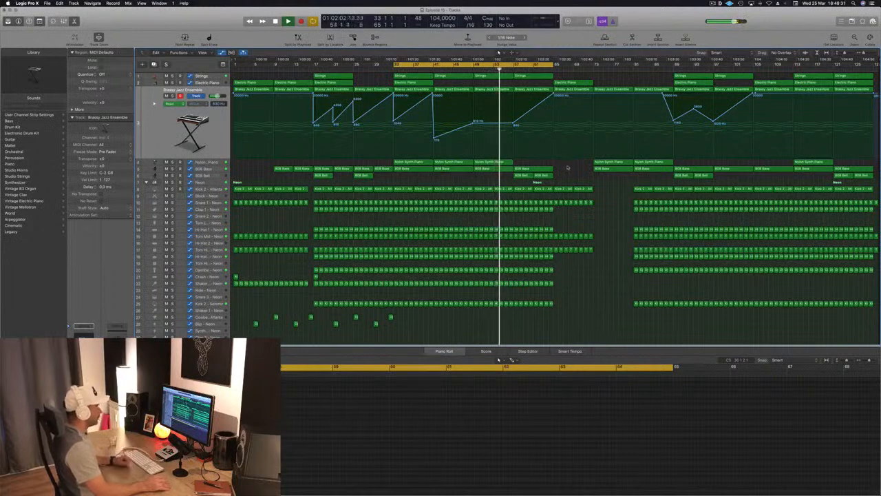
Step: Try an extra automation point on the Brassy Jazz Ensemble ramp near bar 61
left_click(490, 161)
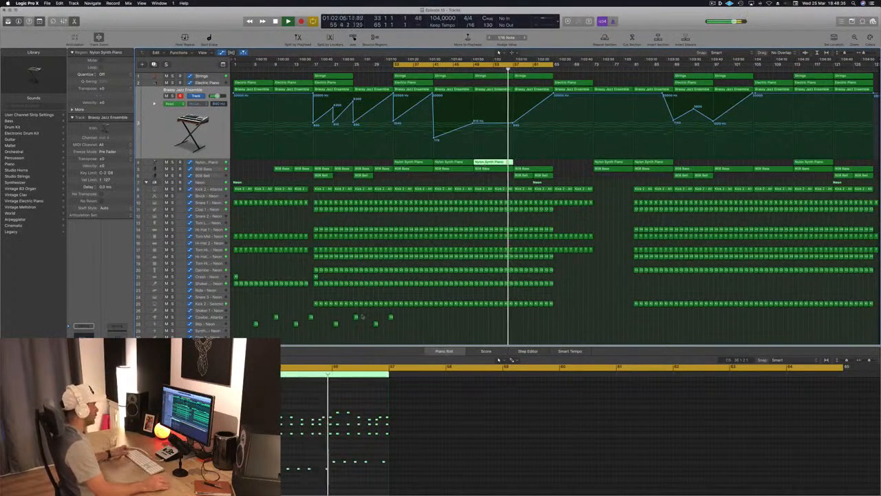
left_click(314, 277)
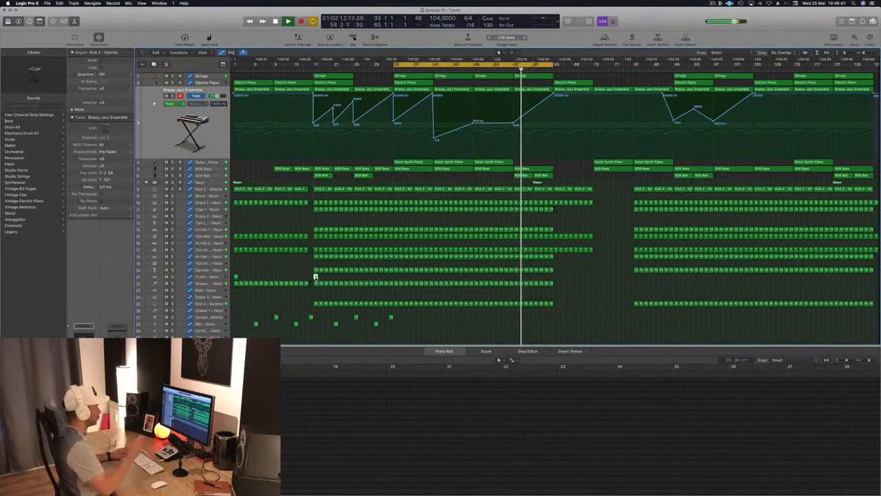
left_click(575, 171)
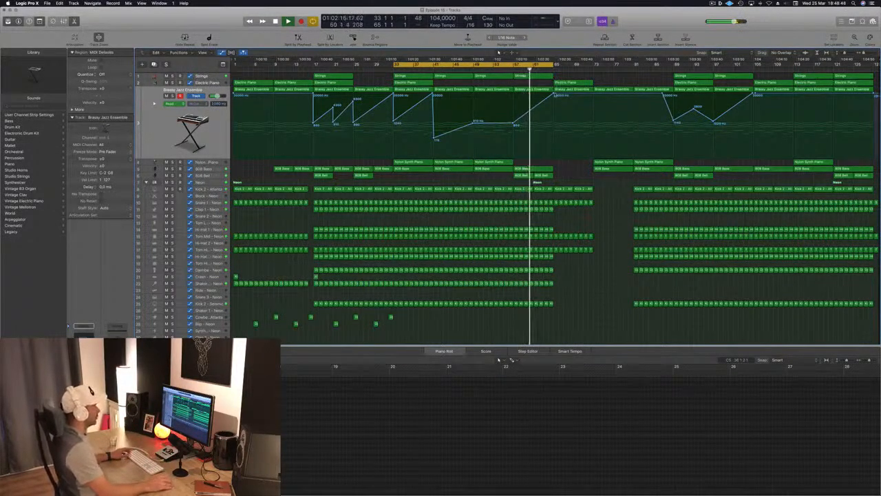
left_click(535, 108)
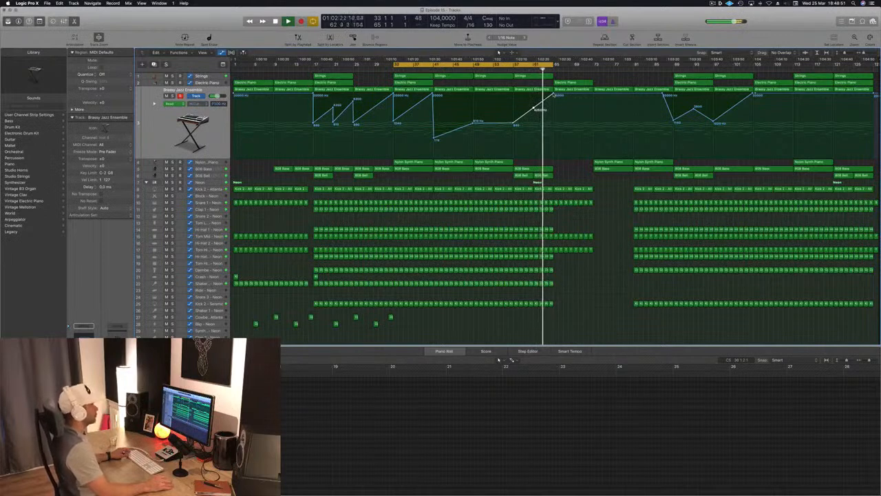
Step: Extend the cycle end to bar 73 and delete the Strings region at bar 57 during playback
left_click(560, 83)
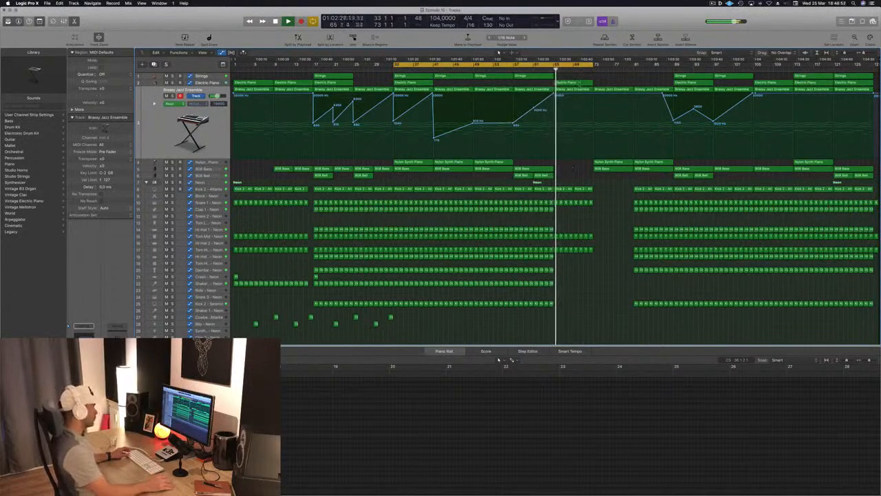
left_click(578, 82)
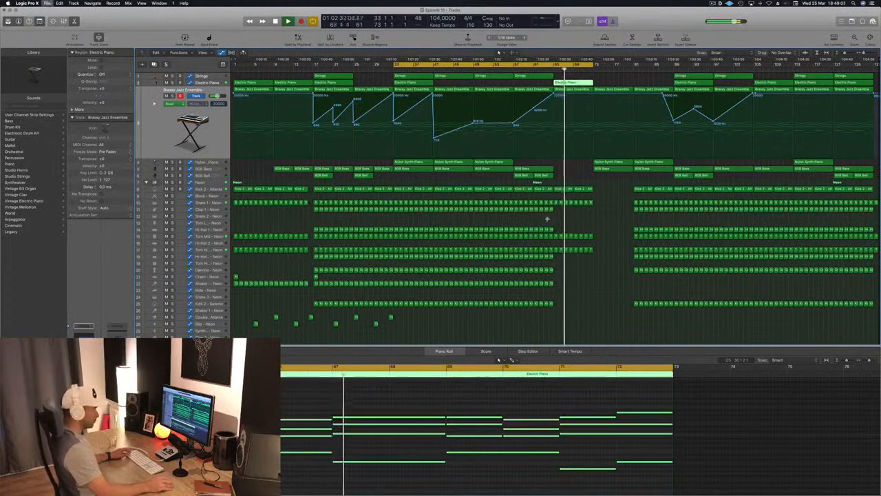
key("Return")
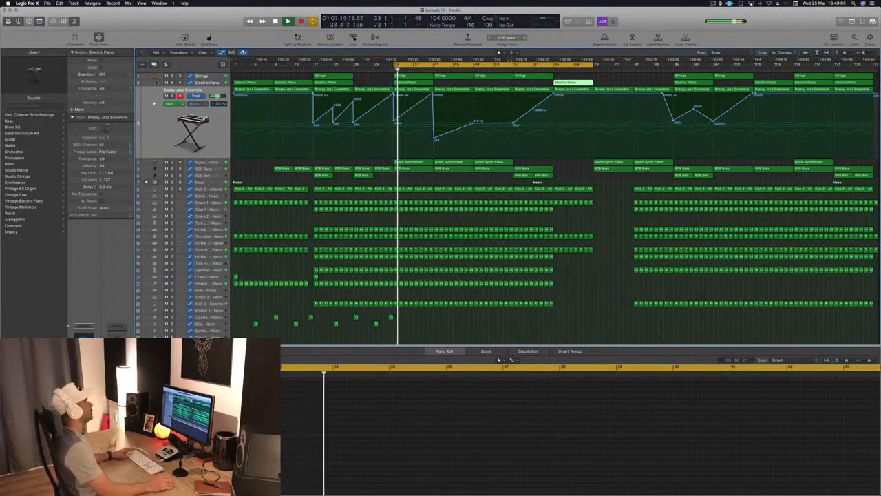
left_click(508, 69)
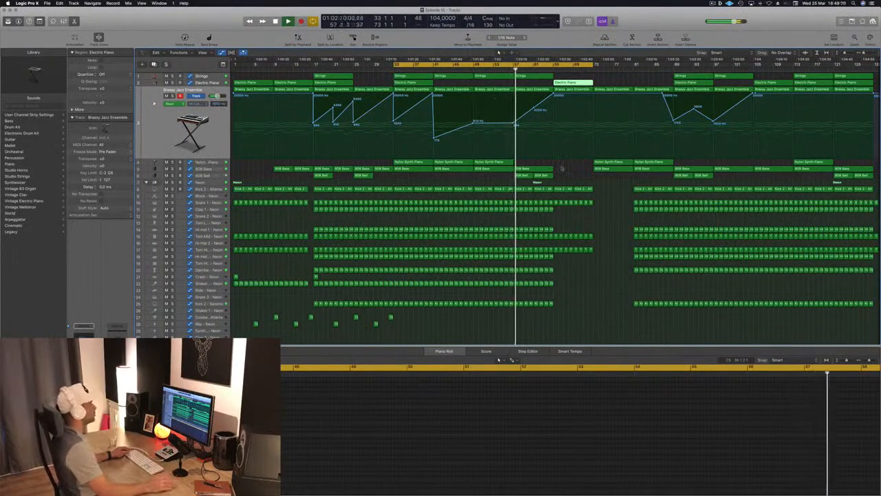
left_click(574, 176)
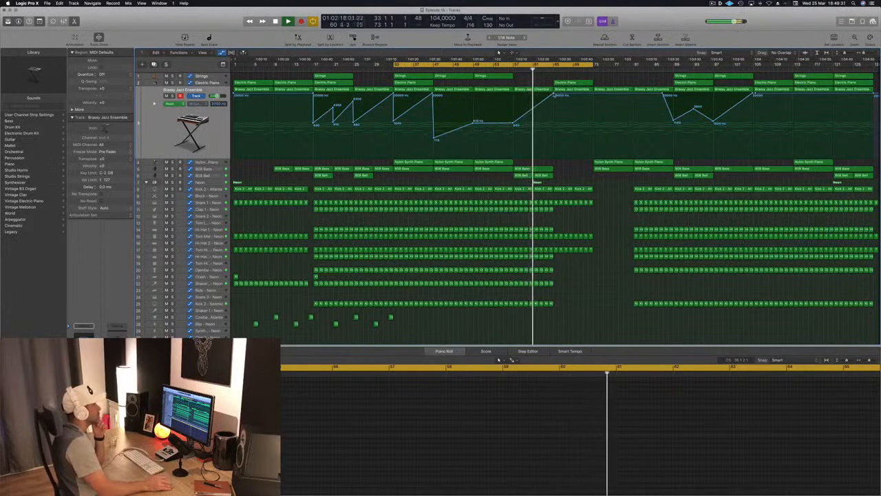
Step: Try a sharp drop in the Brassy Jazz Ensemble filter automation at bar 65, and remove it again
mouse_move(552, 95)
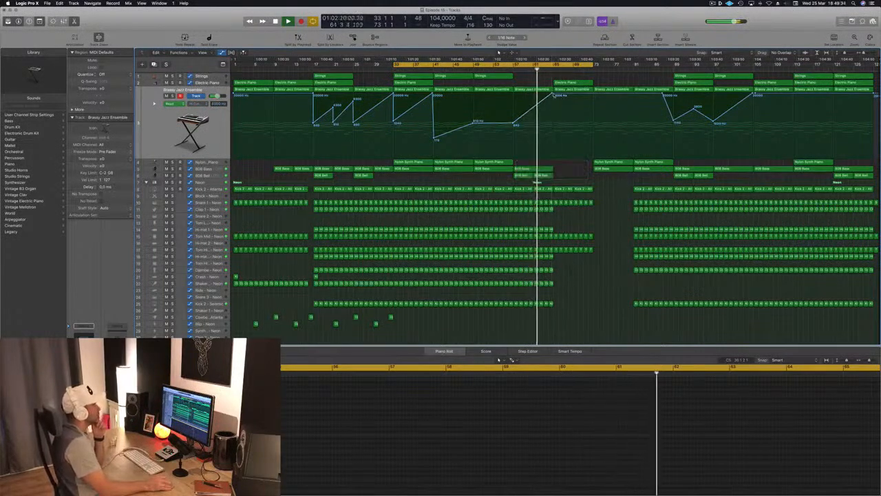
left_click_drag(552, 95, 554, 144)
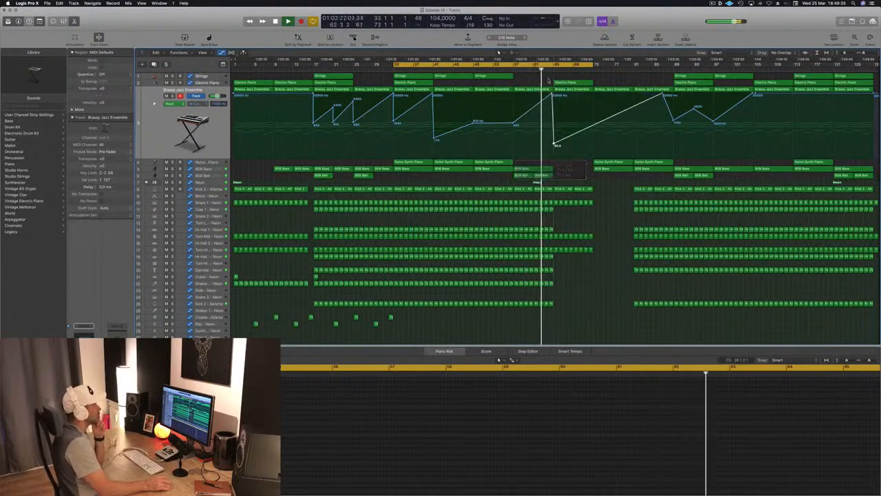
mouse_move(553, 95)
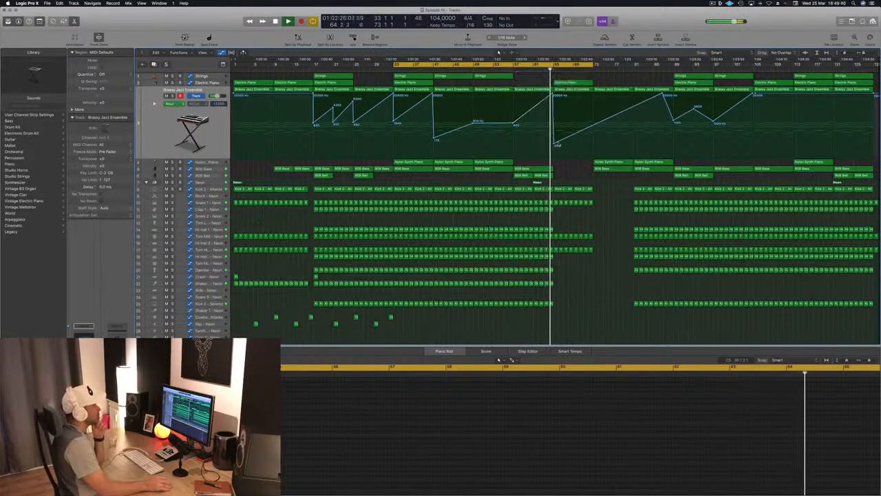
mouse_move(555, 146)
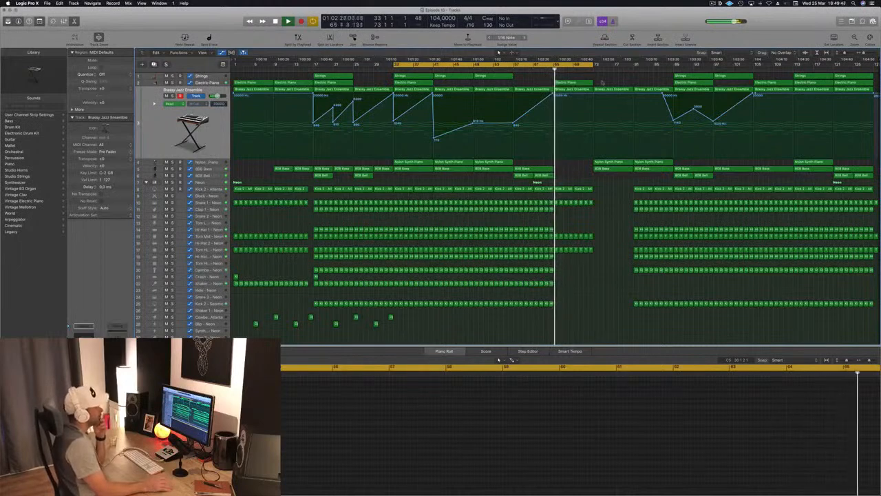
Step: Pull the Brassy Jazz Ensemble filter automation down to a low point at bar 73 and extend the cycle end to bar 89
left_click_drag(596, 96, 596, 131)
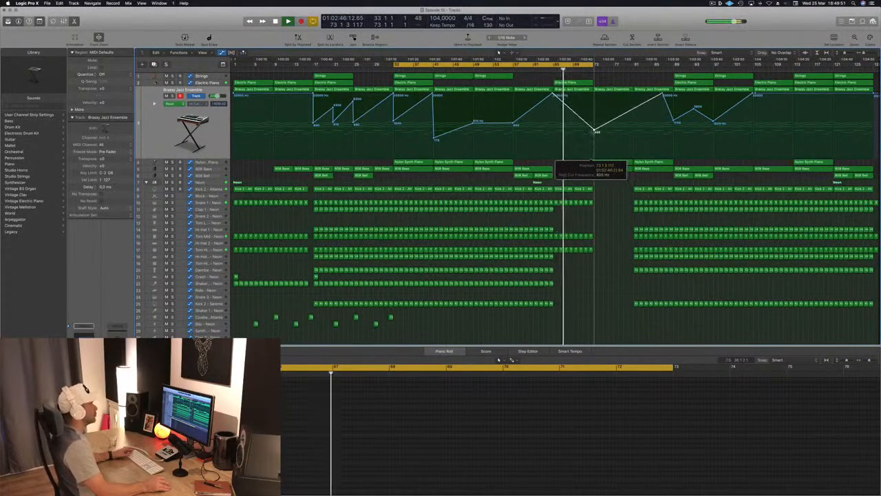
left_click_drag(594, 64, 673, 74)
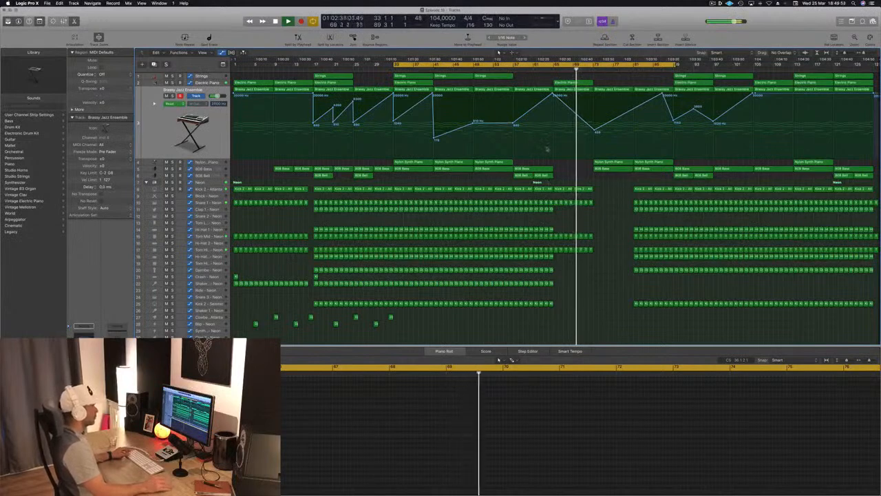
Step: Copy the 808 Bass region from bar 57 to bar 65
left_click_drag(520, 169, 562, 173)
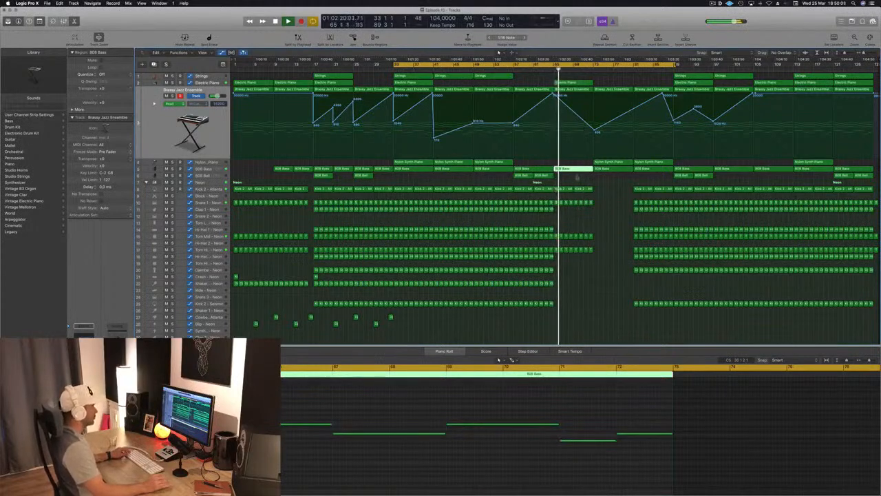
left_click(576, 178)
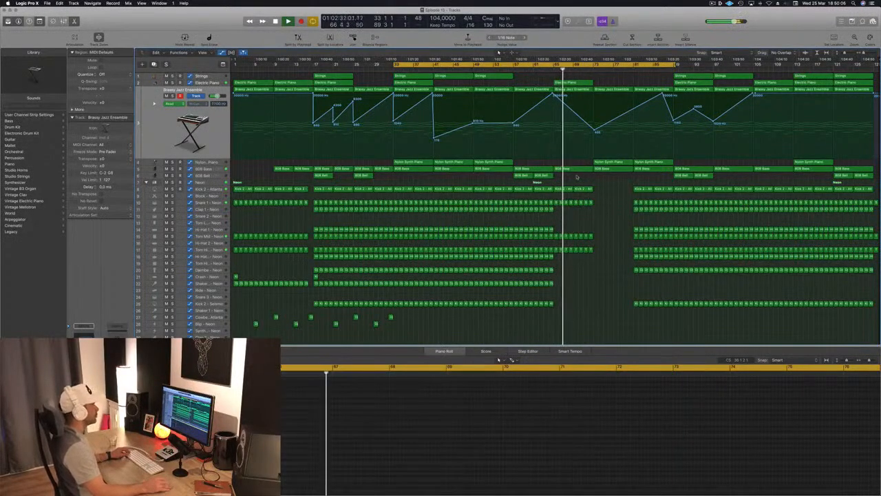
left_click(576, 170)
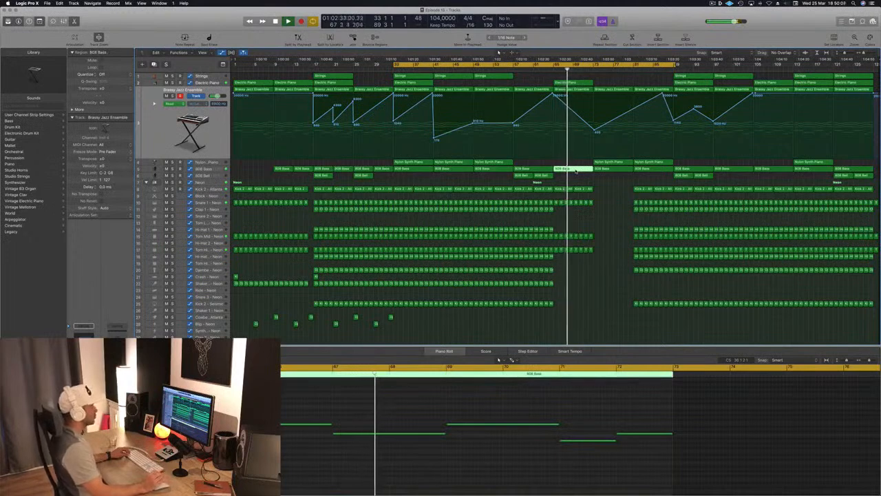
left_click(618, 205)
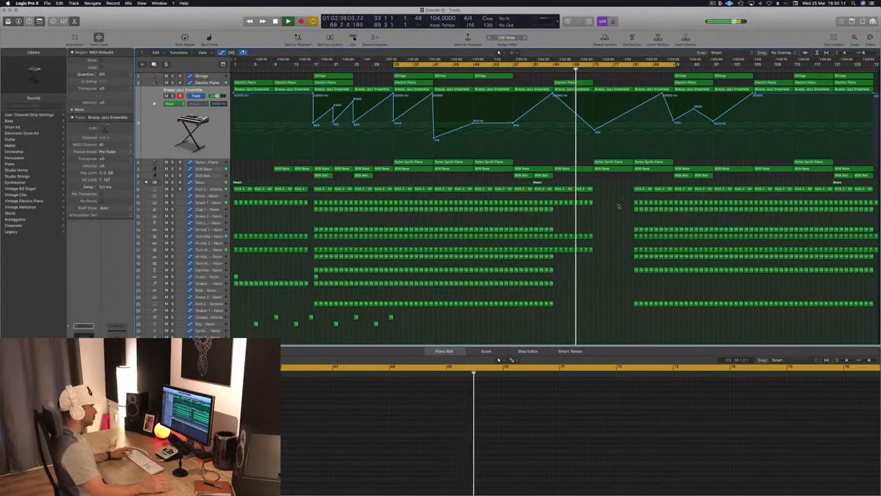
Step: Delete all drum and percussion regions of bars 81–88 and the Electric Piano region at bar 65
left_click_drag(629, 183, 673, 336)
key("Delete")
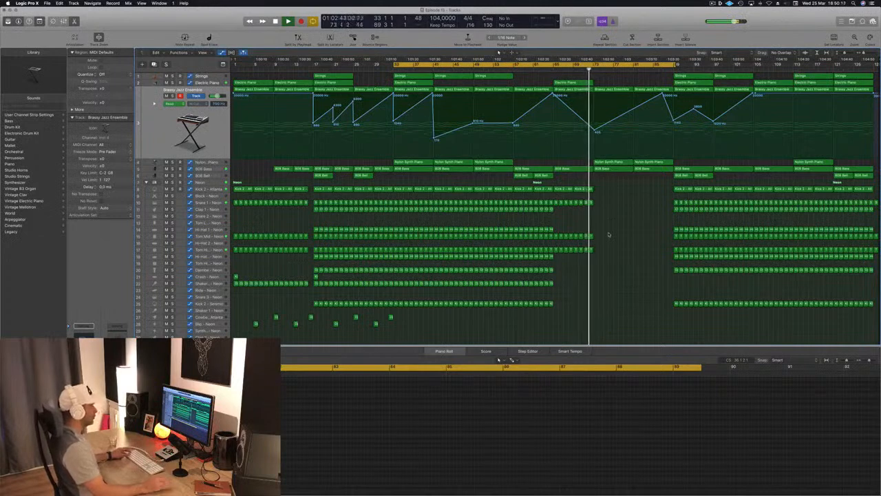
left_click(580, 82)
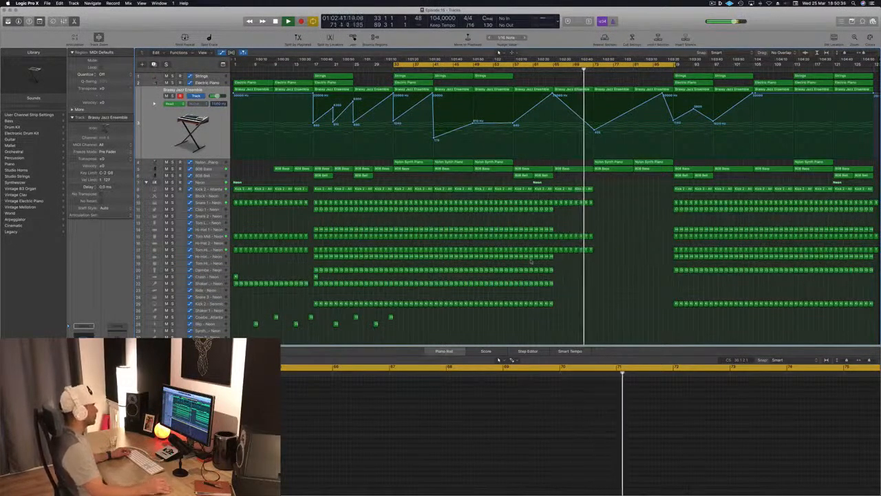
Step: Copy the track 22 shaker region of bar 32 to the Ride - Neon track at bar 33
key("space")
left_click(390, 283)
key("space")
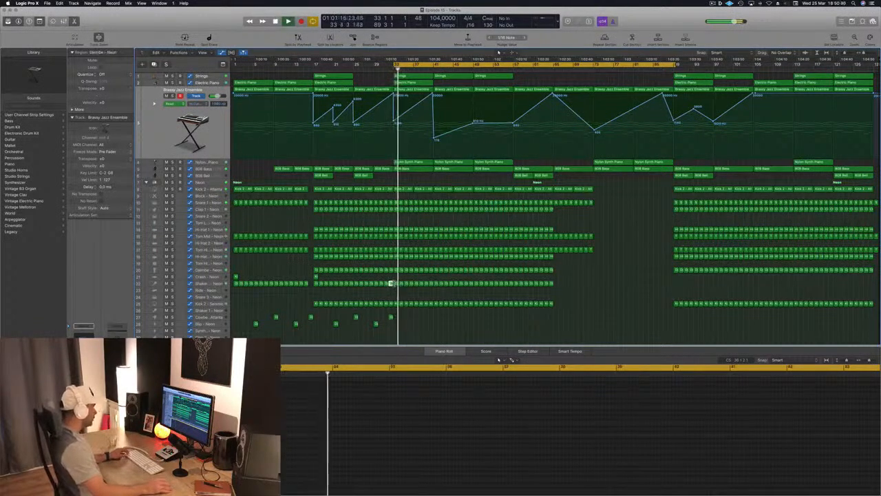
left_click_drag(397, 292, 396, 292)
left_click(318, 463)
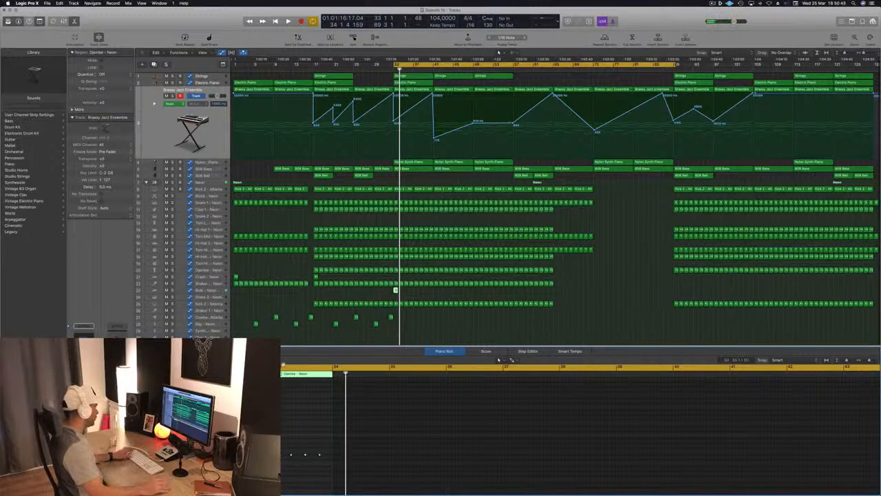
left_click(395, 289)
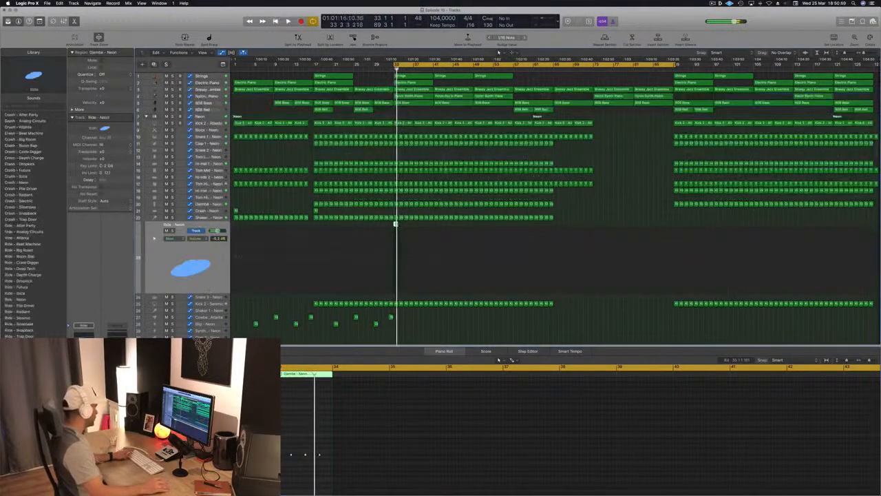
Step: Lower the Ride - Neon track volume to -17.0 dB and copy its one-bar region across bars 33–64
key("space")
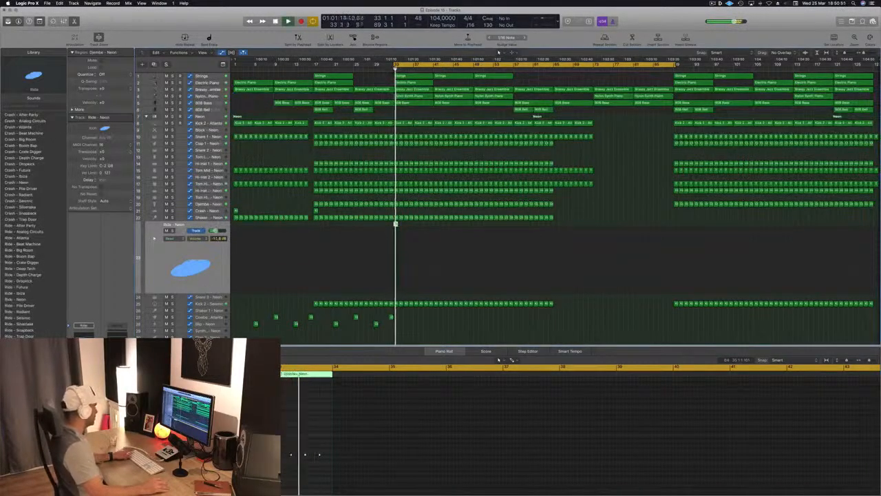
key("space")
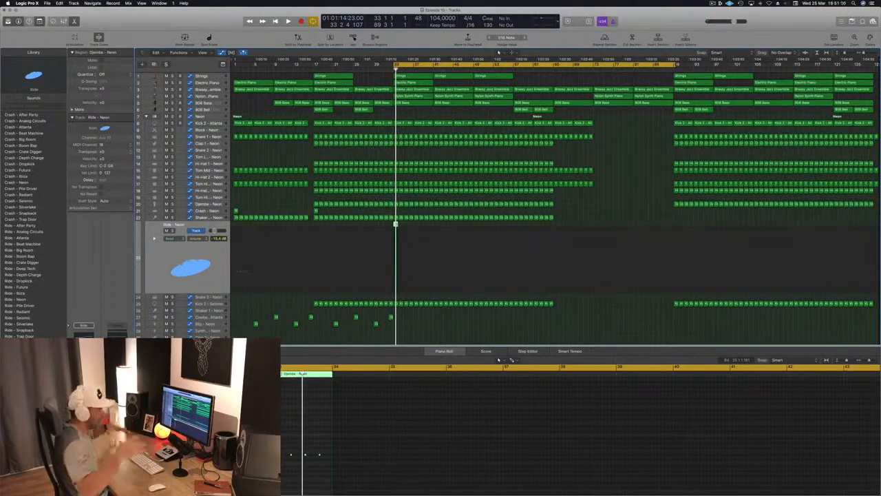
key("space")
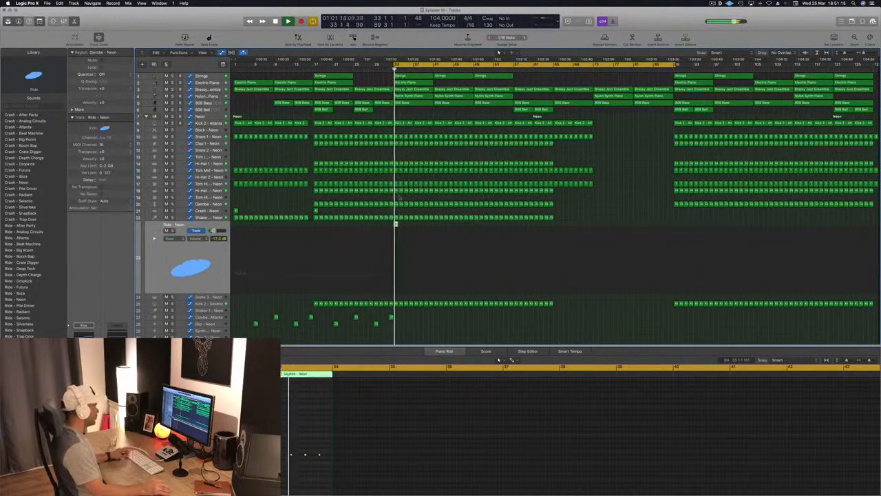
left_click_drag(395, 224, 476, 230)
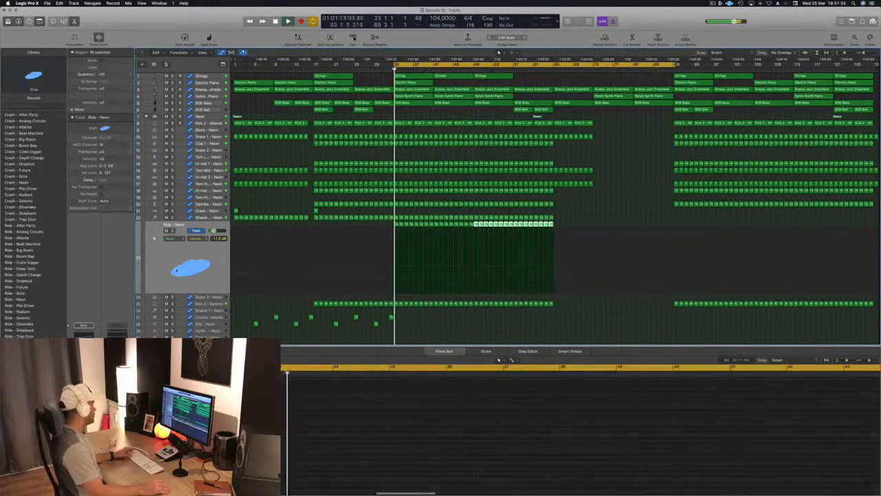
Step: Audition the library's ride sounds on the ride track from Ride - Analog Circuits down to Ride - Ibiza and return to Ride - Neon
left_click(146, 277)
left_click(21, 226)
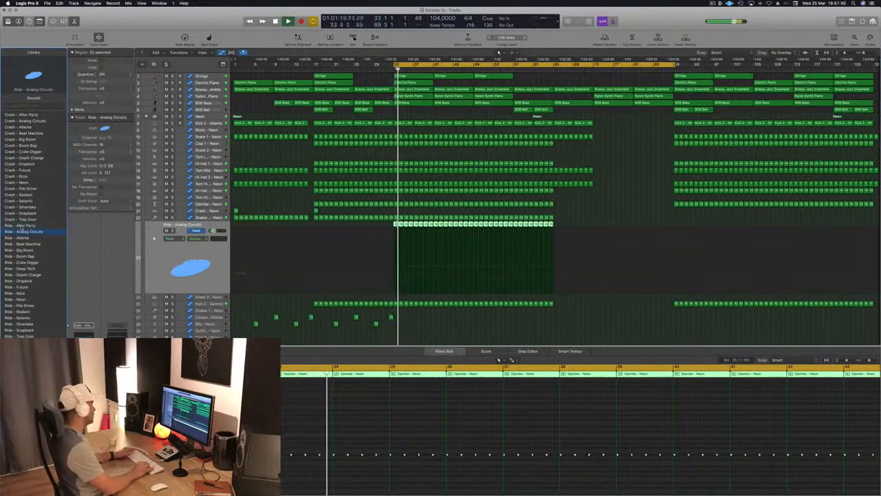
key("Down")
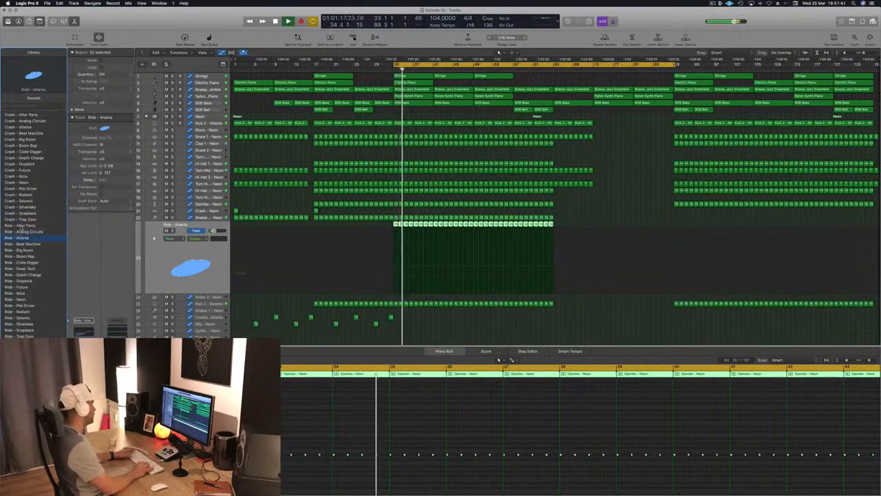
key("Down")
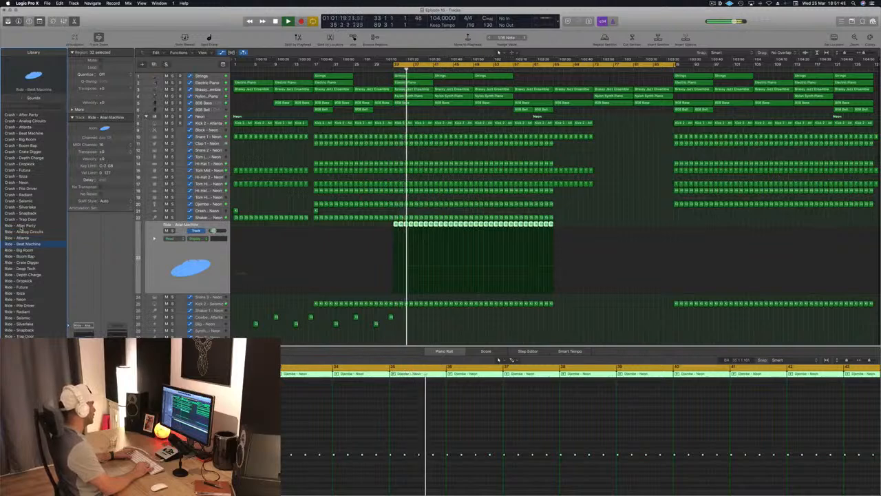
key("Down")
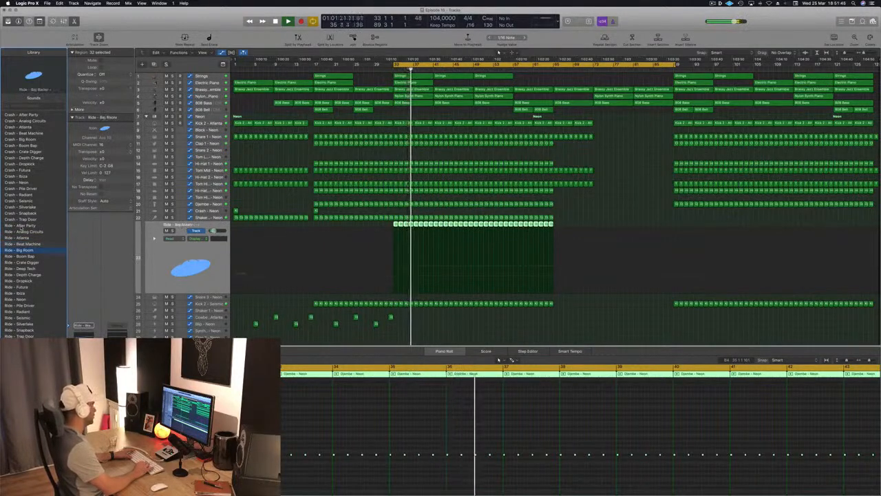
key("Down")
key("Down")
key("Down")
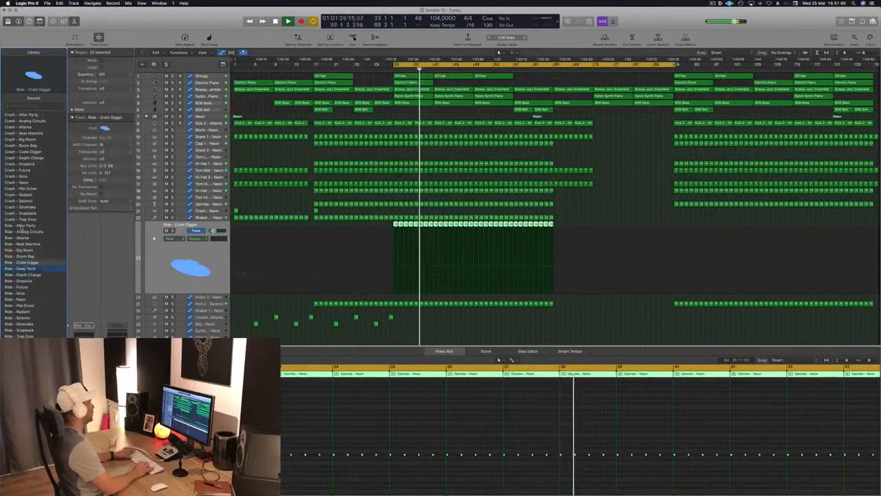
key("Down")
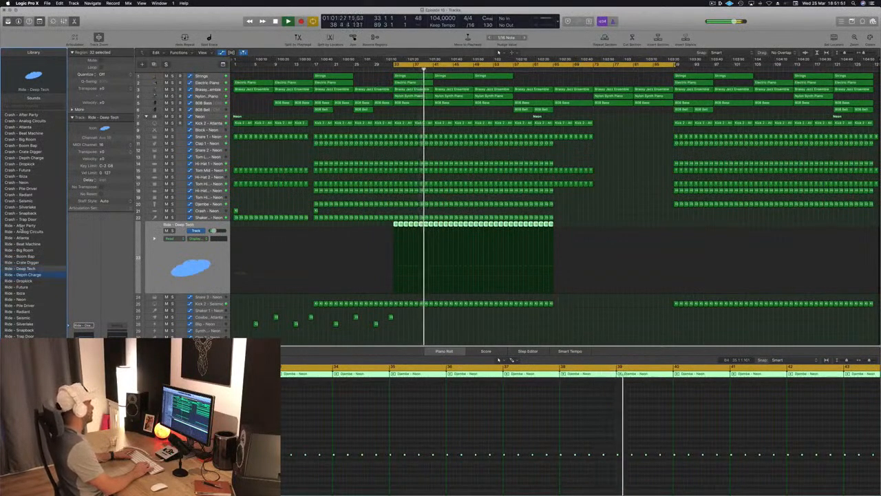
key("Down")
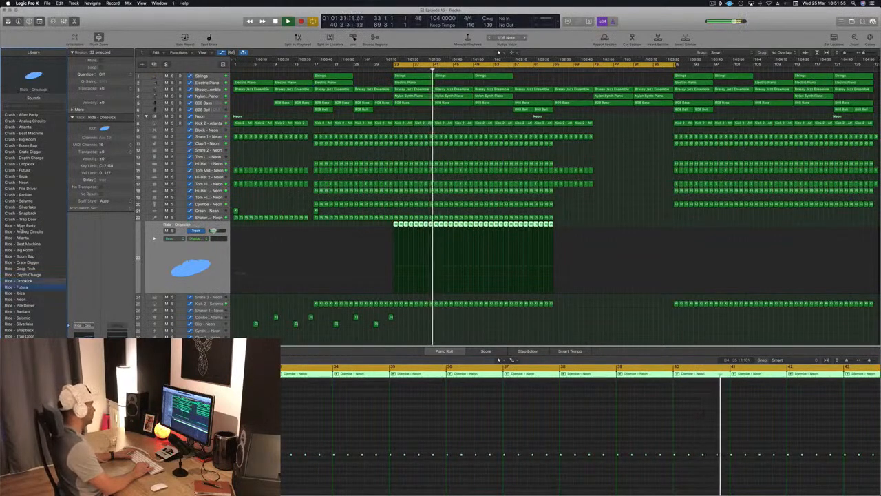
key("Down")
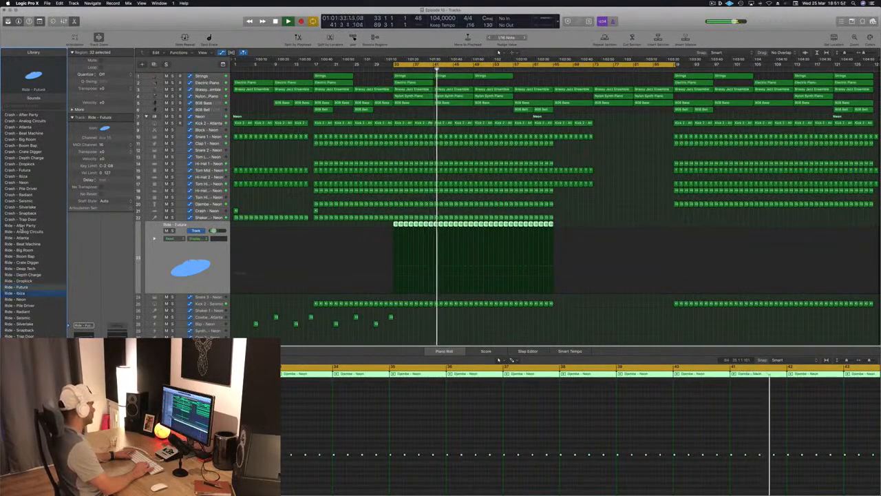
key("Down")
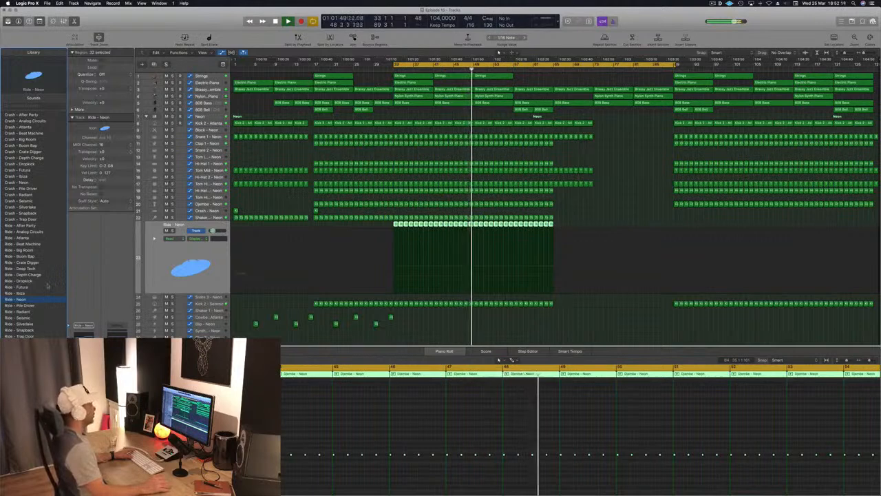
left_click(553, 326)
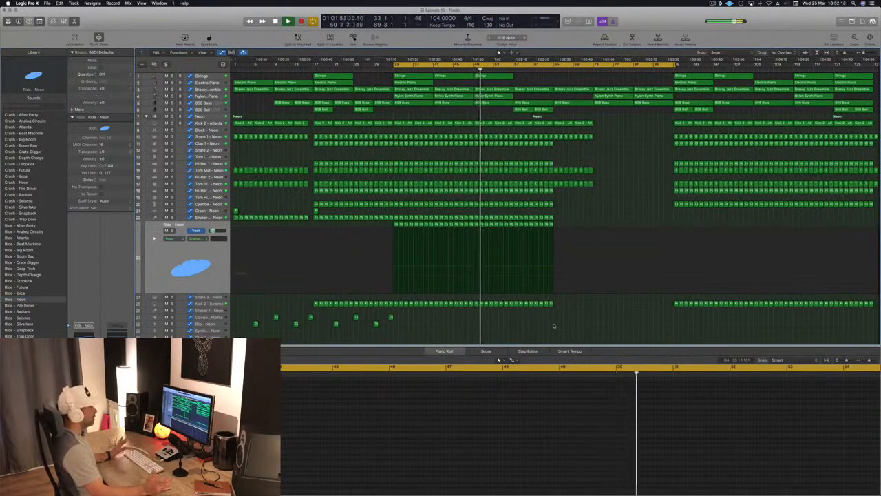
Step: Try to delete the shaker and ride regions from bar 56 through bar 64
scroll(553, 326, "up", 1)
key("space")
key("space")
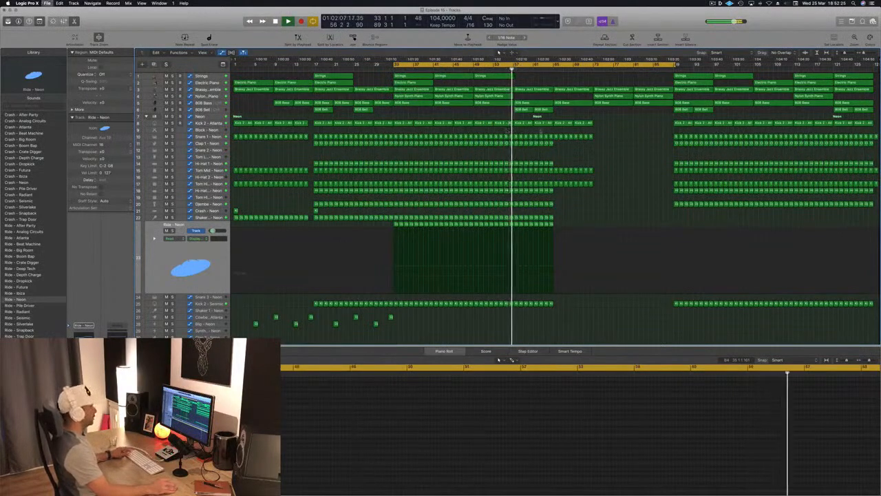
scroll(604, 169, "down", 3)
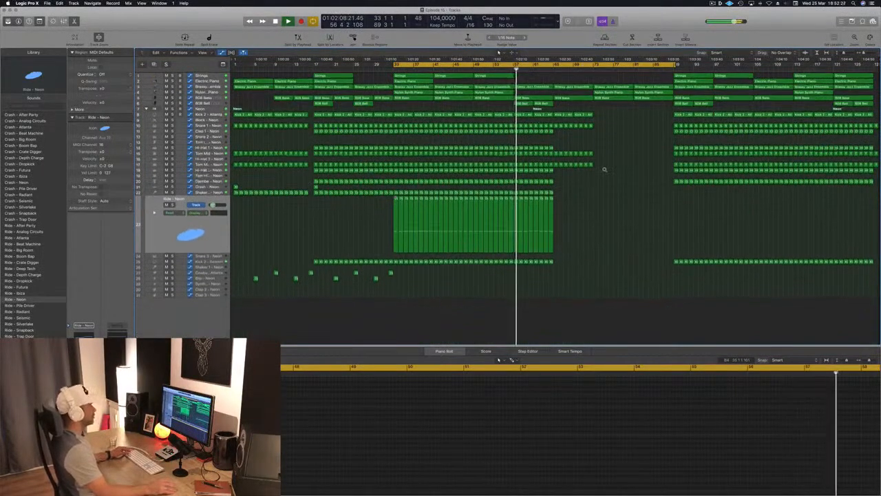
scroll(592, 197, "down", 2)
scroll(593, 197, "up", 4)
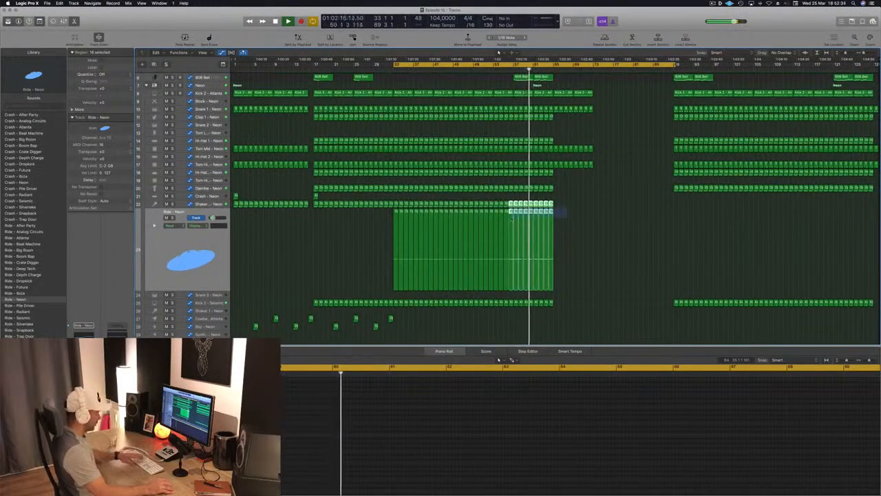
left_click(567, 213)
left_click_drag(569, 204, 530, 214)
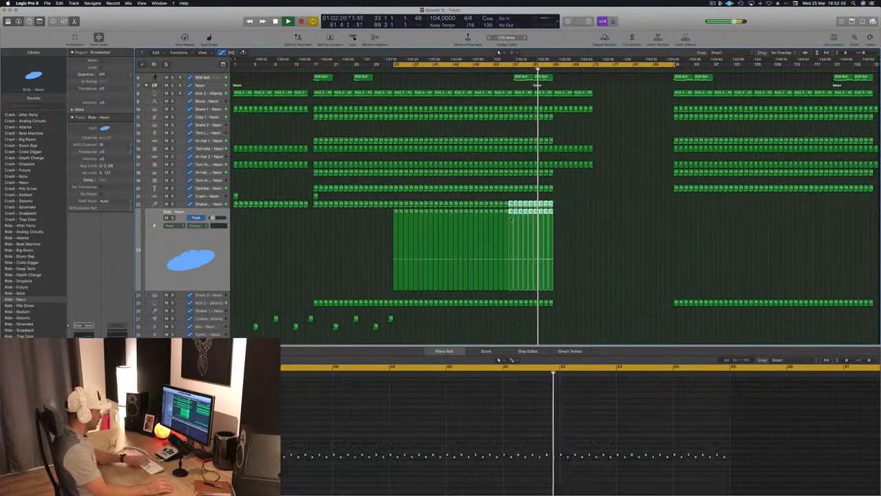
key("Delete")
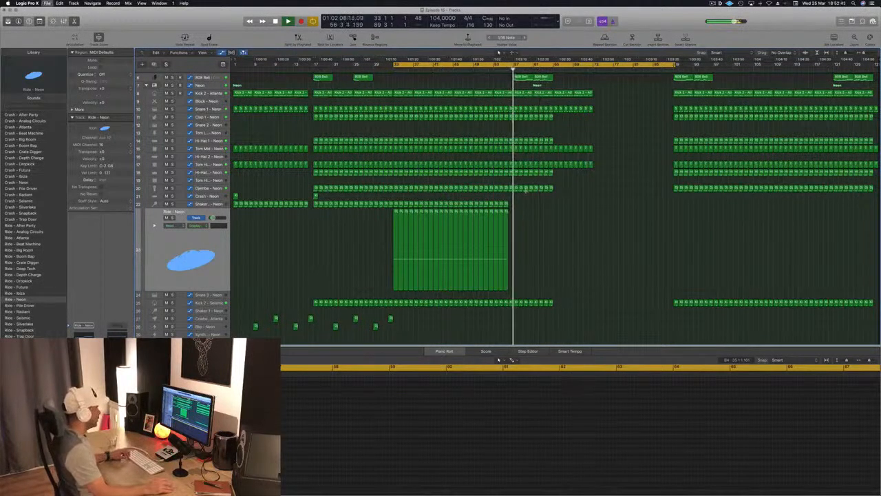
key("super+z")
Step: Delete the track 22 shaker and Ride - Neon regions of bars 57–64
left_click_drag(565, 202, 517, 244)
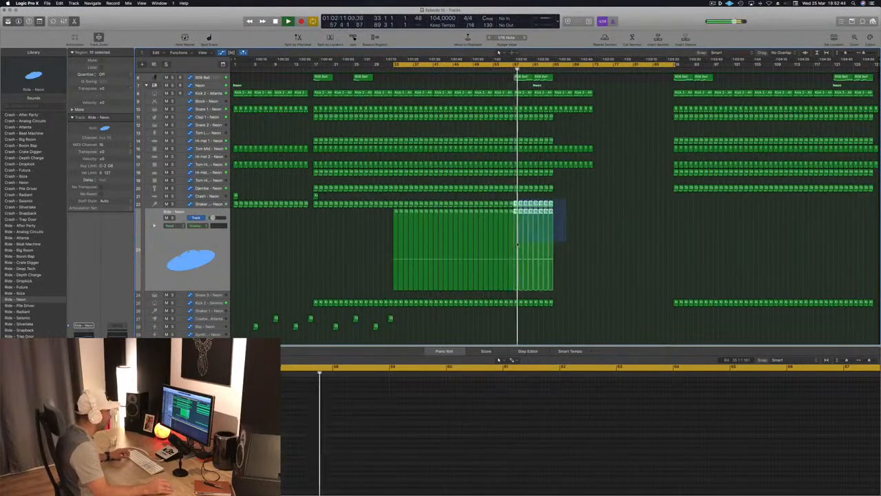
key("Delete")
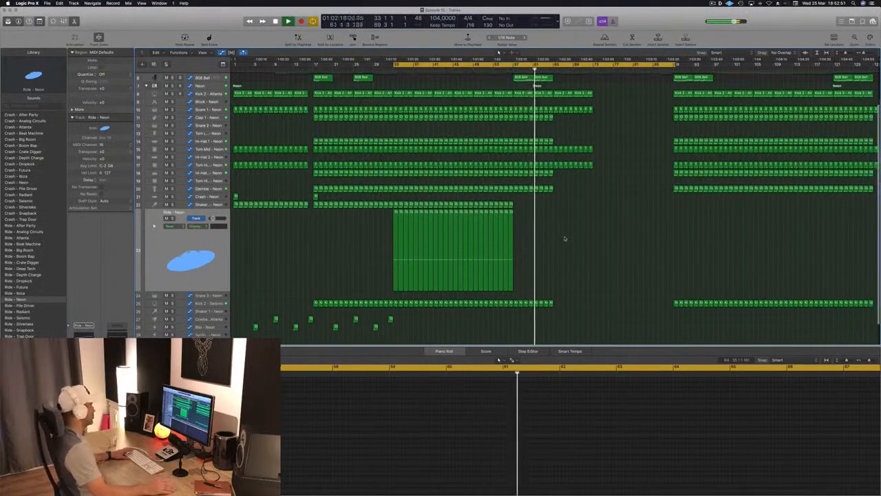
Step: Delete the 808 Bass region at bar 81
scroll(565, 238, "up", 5)
scroll(594, 198, "down", 1)
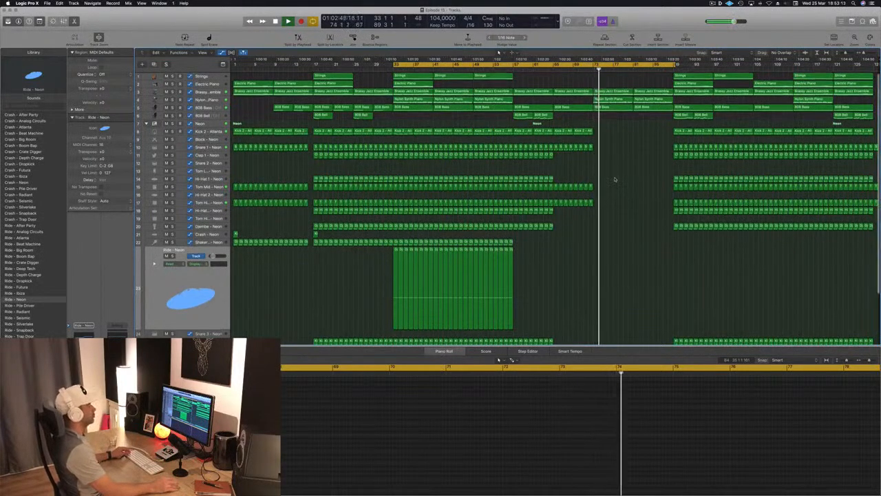
left_click(612, 107)
left_click(647, 108)
key("Delete")
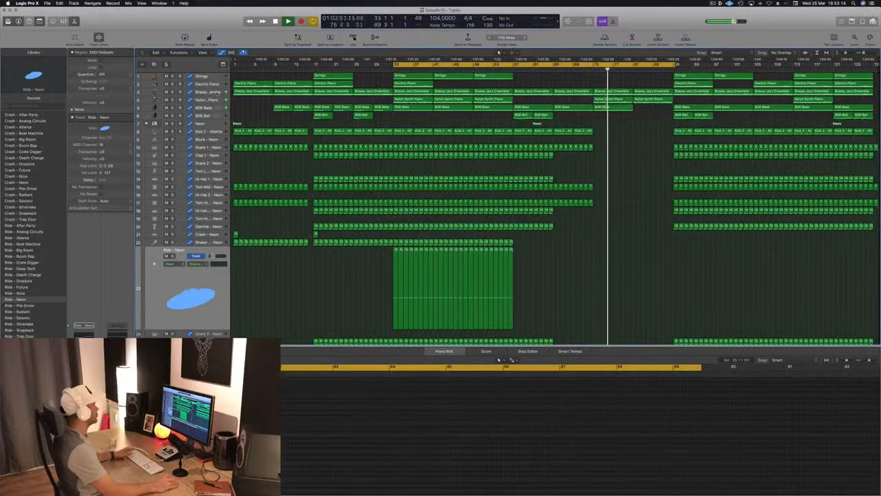
Step: Lower the Brassy Jazz Ensemble filter automation point at bar 81 to about 1720 Hz
left_click(210, 91)
left_click_drag(633, 114, 634, 123)
left_click(662, 98)
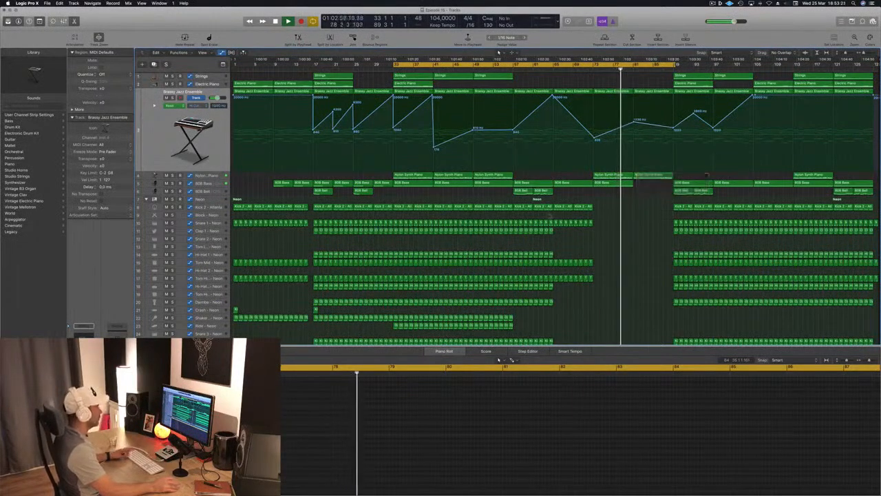
Step: Copy the last two cowbell and last two Blip - Neon regions so that the group starts at bar 81
scroll(573, 246, "down", 2)
scroll(573, 246, "down", 1)
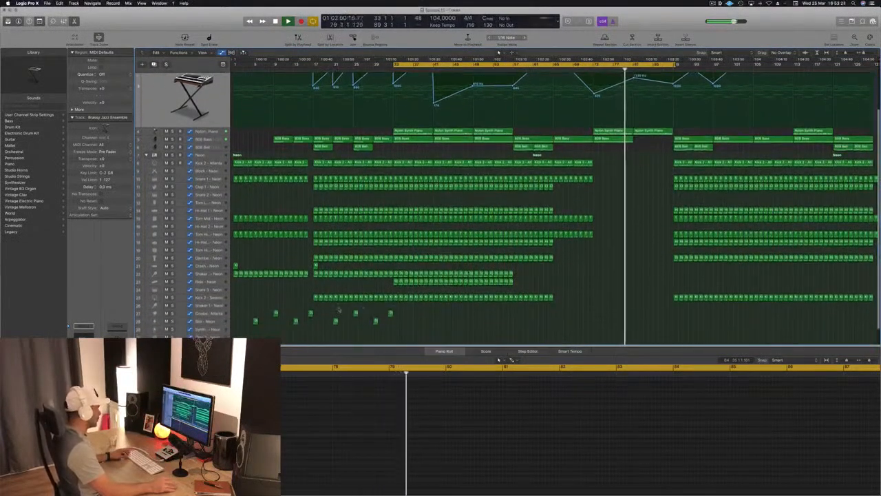
left_click(335, 320)
left_click_drag(335, 321, 644, 323)
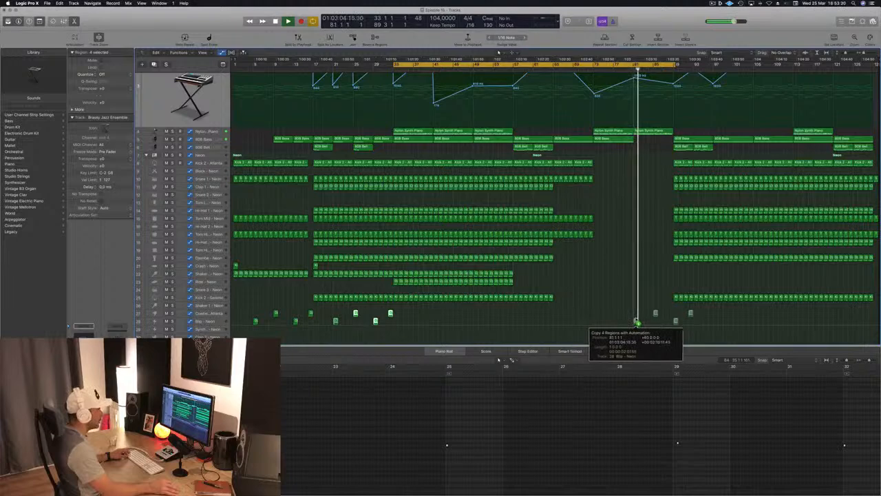
left_click_drag(636, 322, 637, 321)
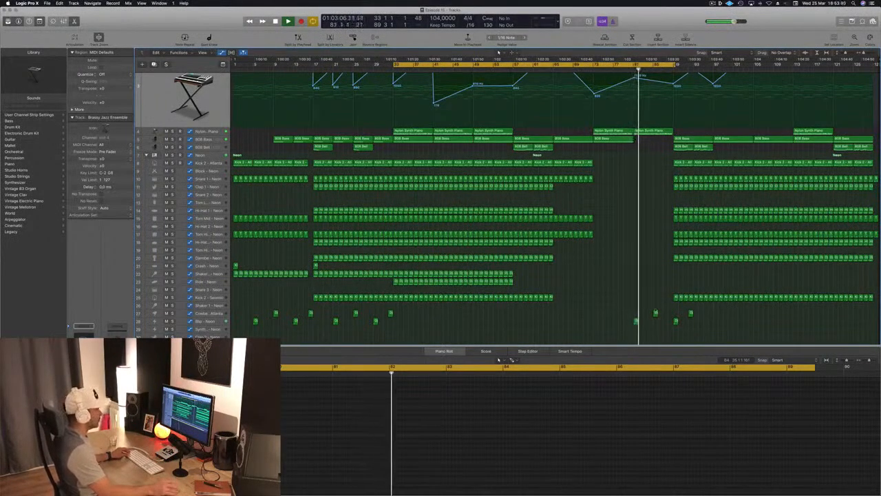
Step: Delete the copied blip and second cowbell regions and move the remaining cowbell copy from bar 85 to bar 81
left_click(656, 313)
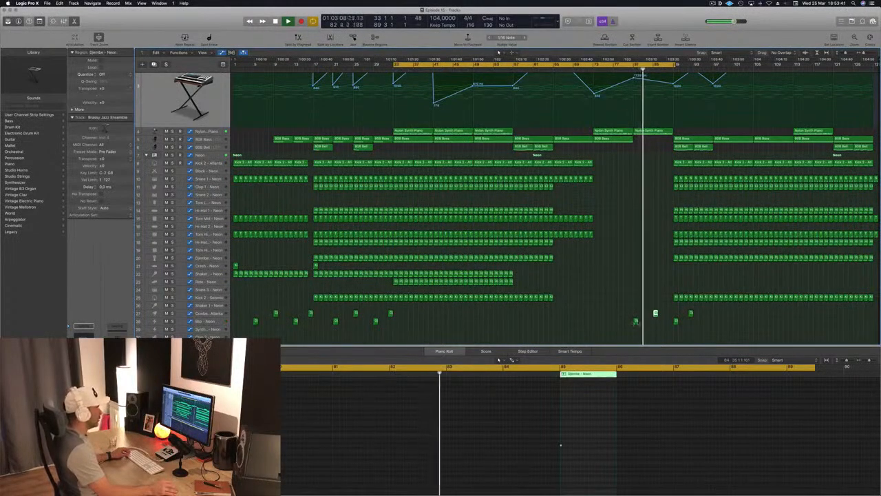
left_click(635, 322)
left_click_drag(655, 314, 635, 314)
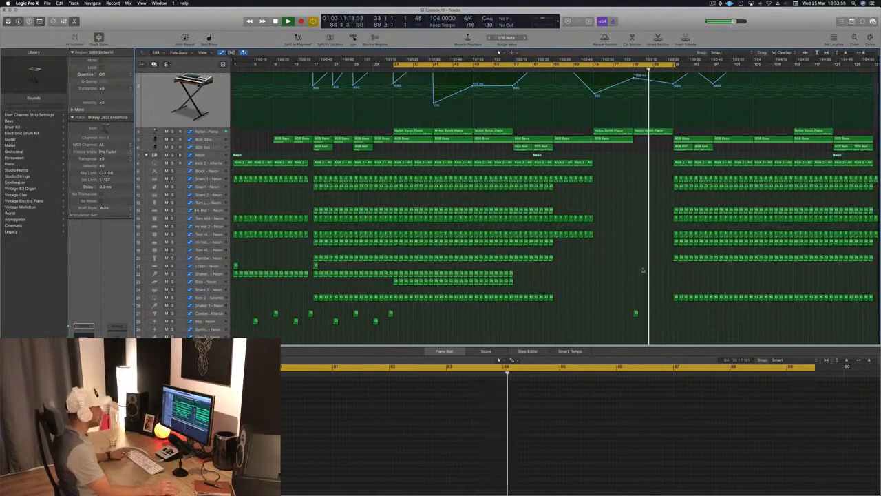
Step: Play from bar 73 and delete all drum and percussion regions of bars 89–104
scroll(640, 259, "up", 5)
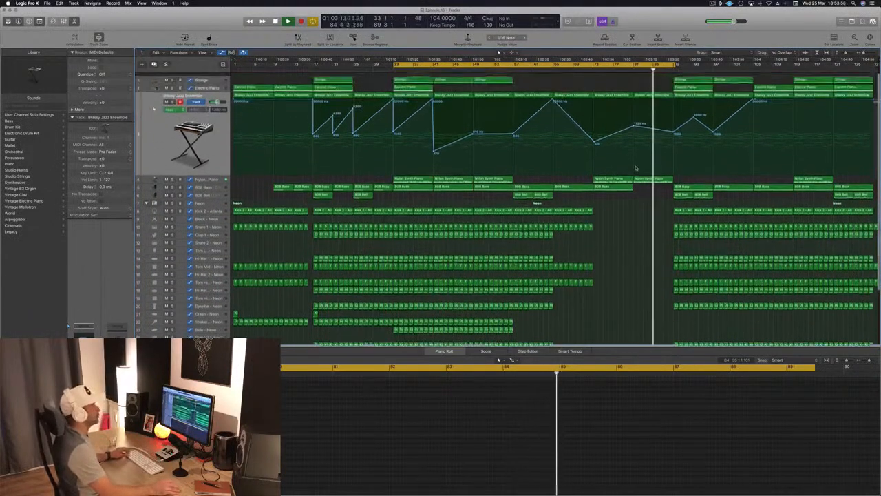
left_click(593, 68)
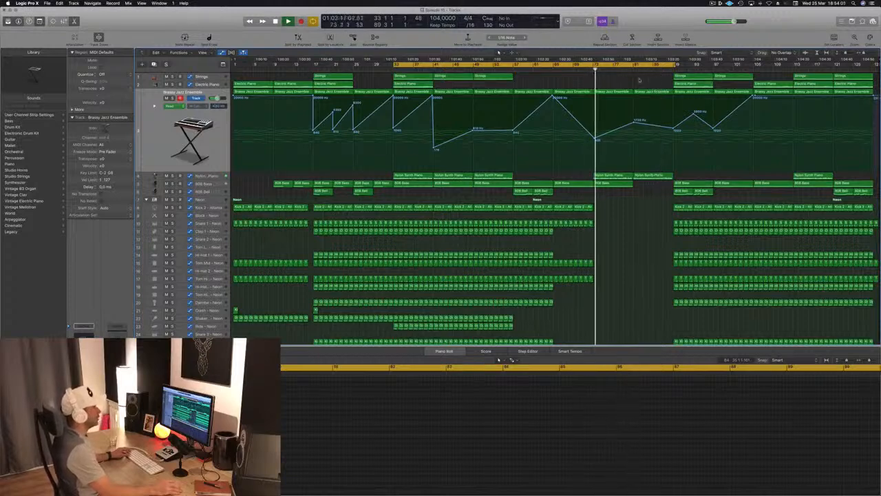
scroll(662, 199, "down", 3)
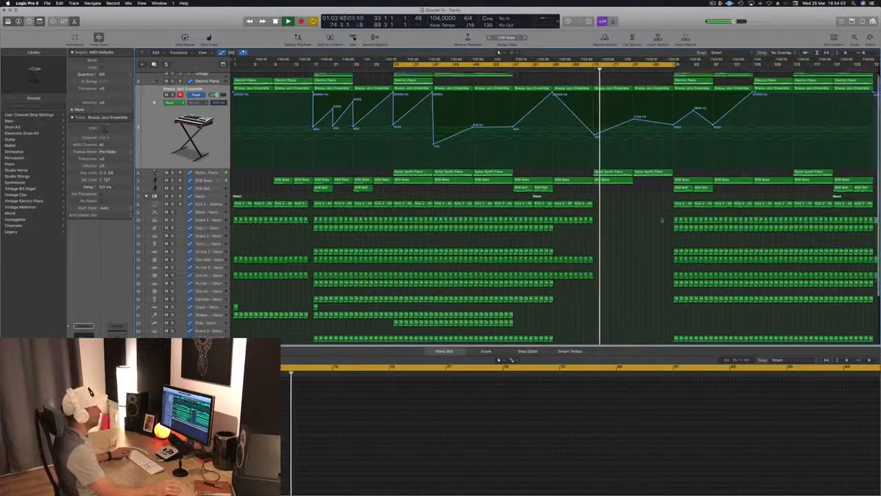
left_click_drag(662, 176, 750, 315)
key("Delete")
scroll(689, 262, "up", 3)
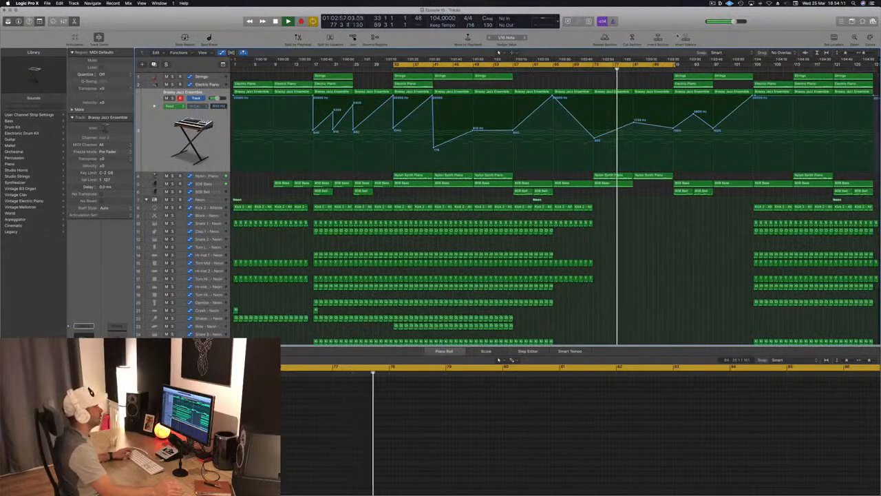
Step: Extend the cycle area to bar 105 and delete the 808 Bass, Strings and Electric Piano regions at bar 89
key("shift+period")
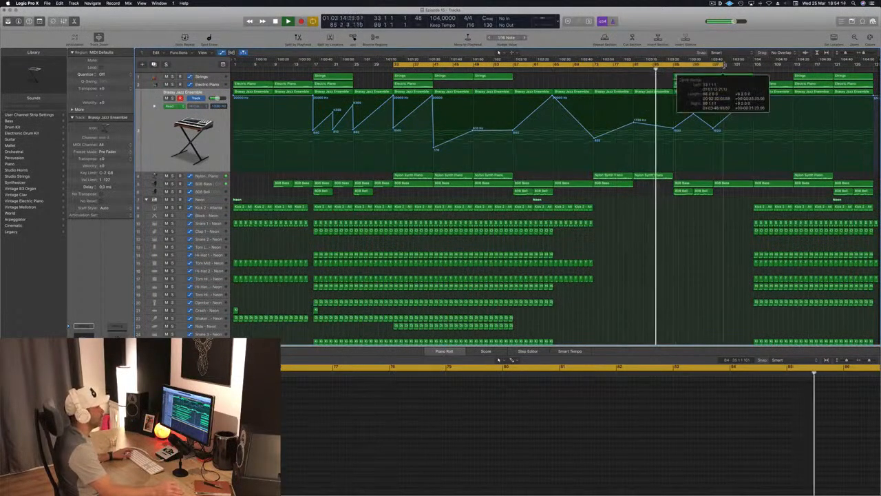
left_click(682, 183)
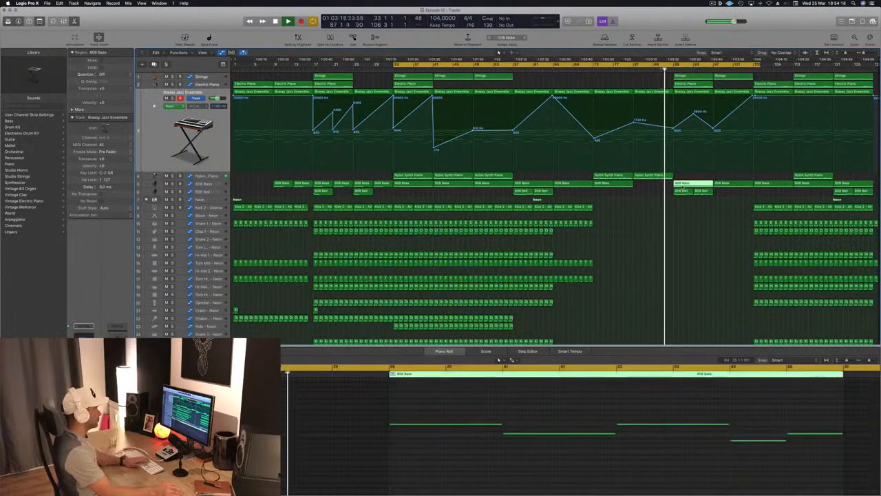
left_click(690, 76)
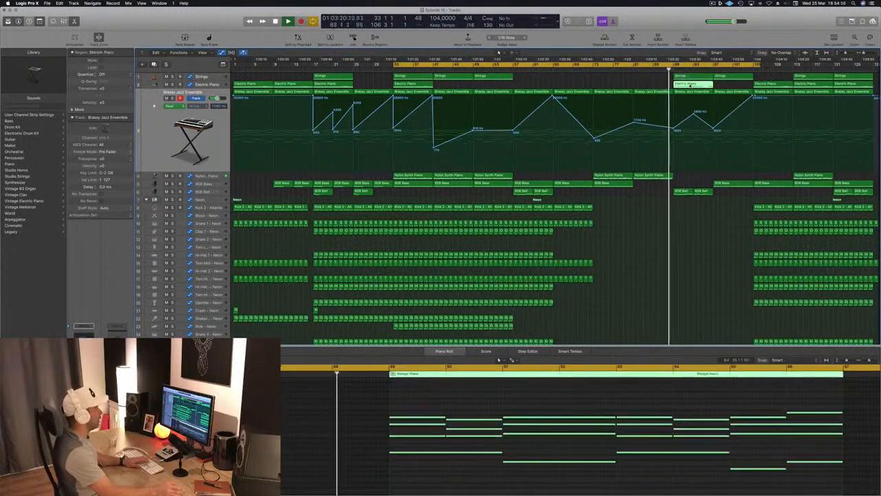
key("Delete")
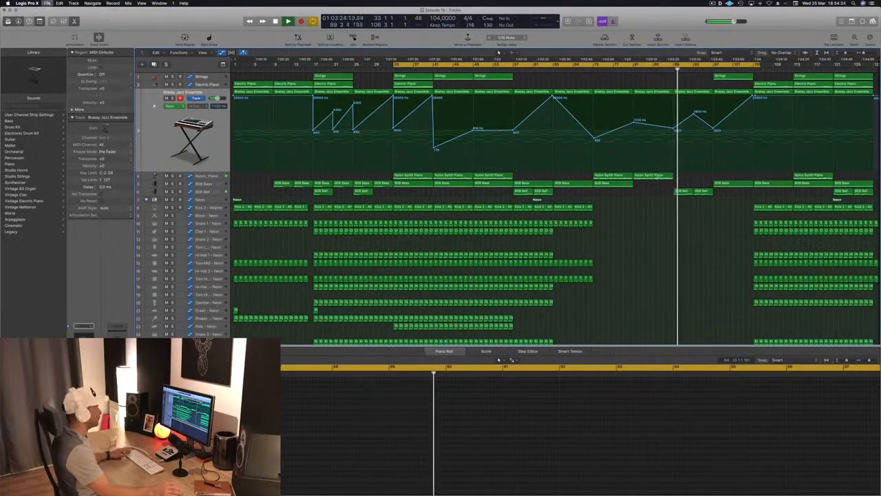
Step: Lower the Brassy Jazz Ensemble high-cut automation peak at bar 93
left_click(693, 114)
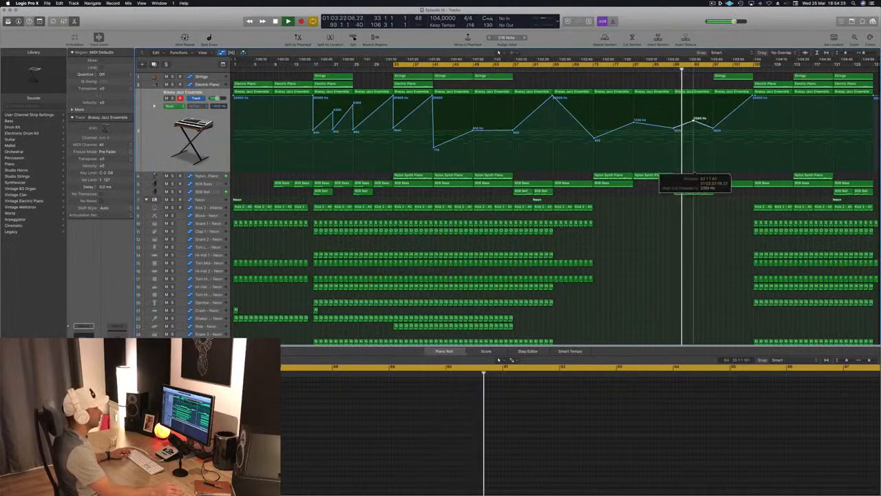
left_click_drag(693, 114, 699, 120)
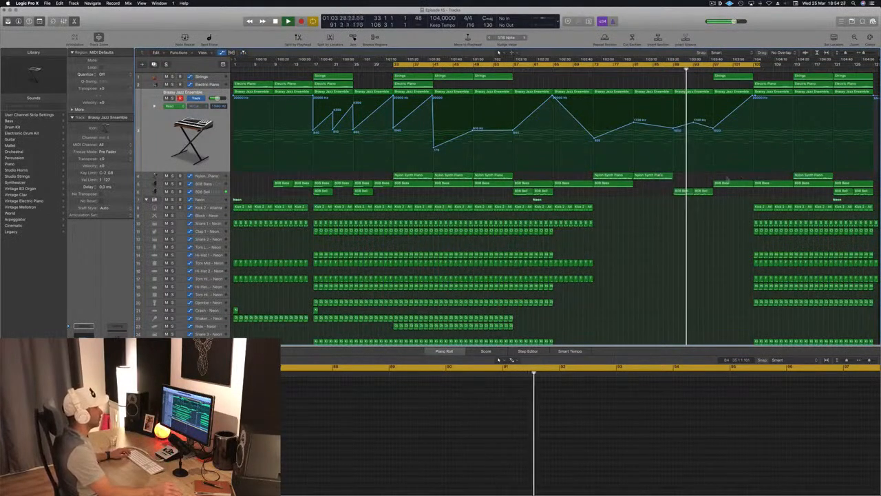
Step: Raise the Brassy Jazz Ensemble high-cut automation point at bar 97 and copy the 808 Bass region from bar 97 to bar 89
left_click_drag(668, 204, 669, 205)
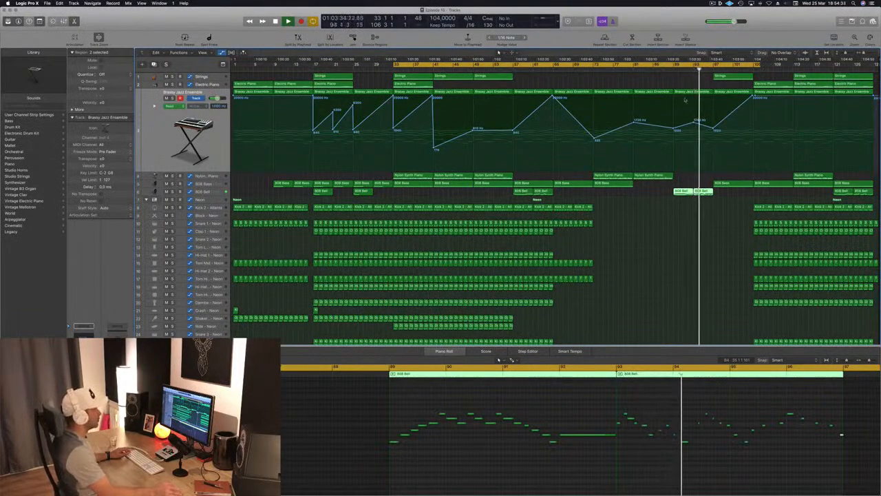
left_click(716, 122)
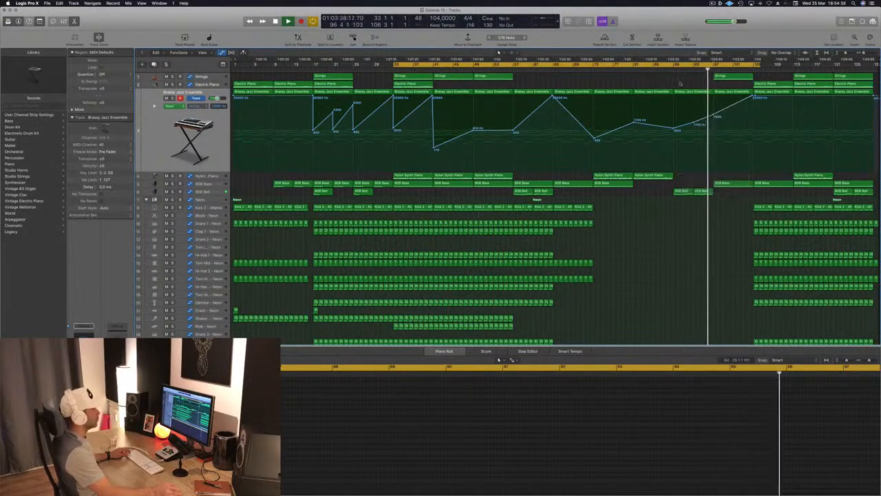
key("space")
key("space")
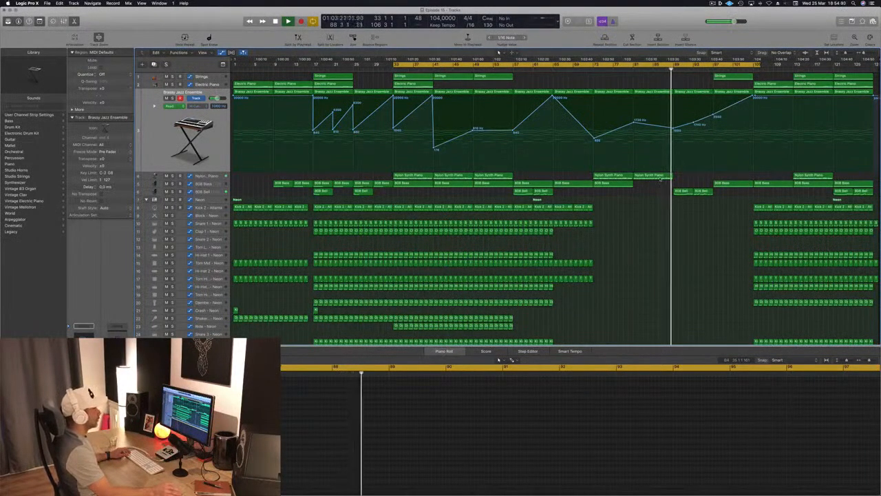
left_click_drag(728, 183, 690, 191)
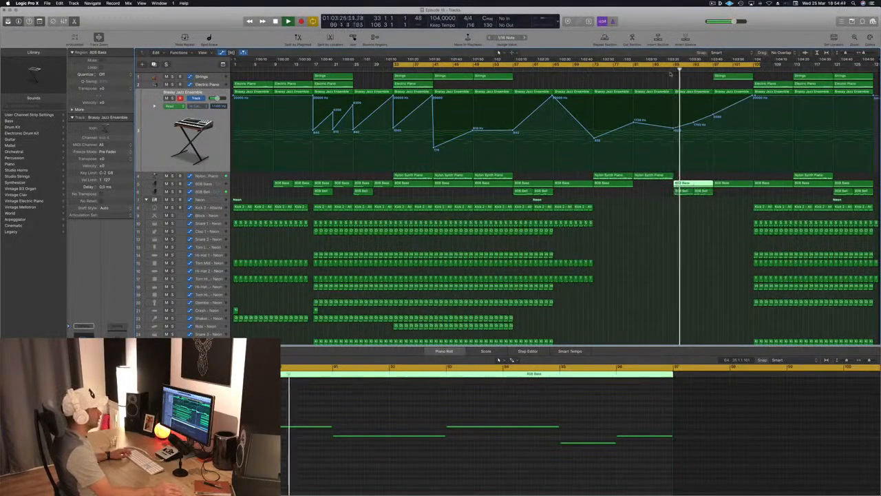
left_click(656, 279)
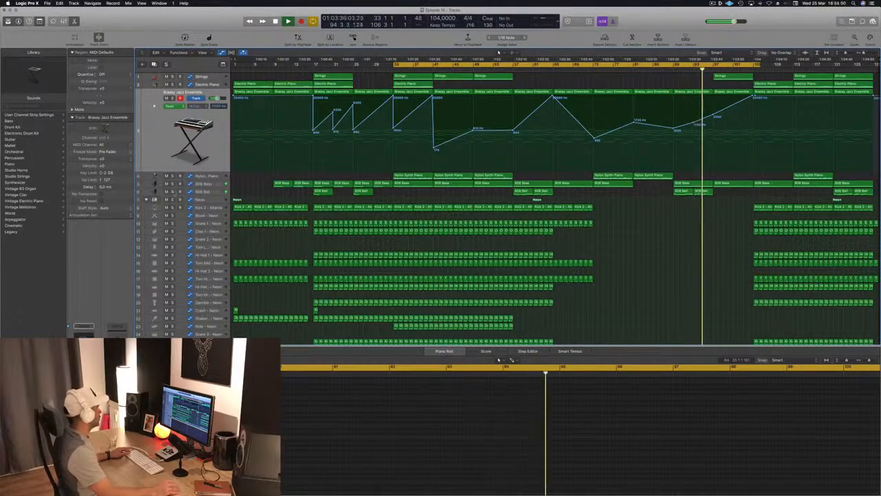
Step: Solo the 808 Bell track briefly to hear it alone, and replay the full mix from around bar 89
left_click(172, 191)
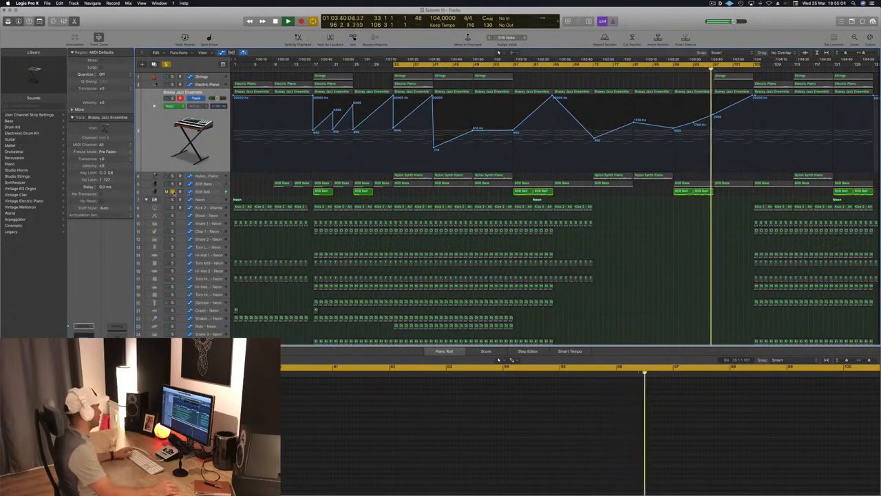
left_click(206, 191)
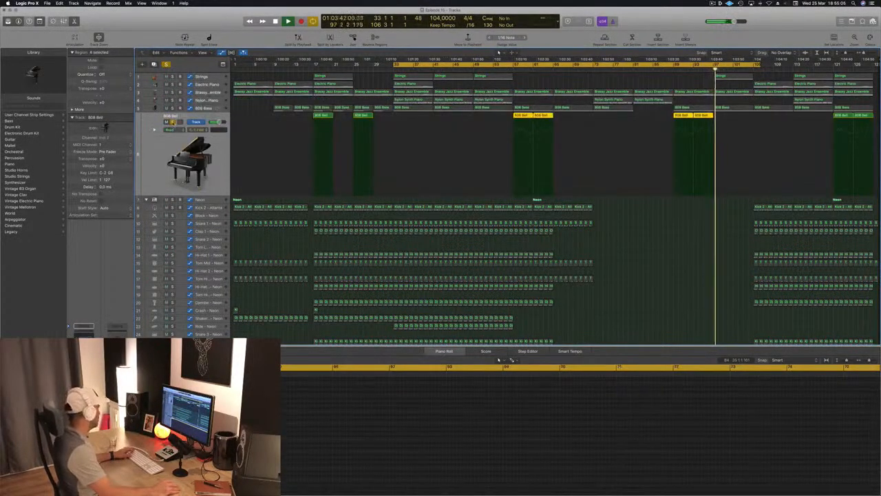
key("s")
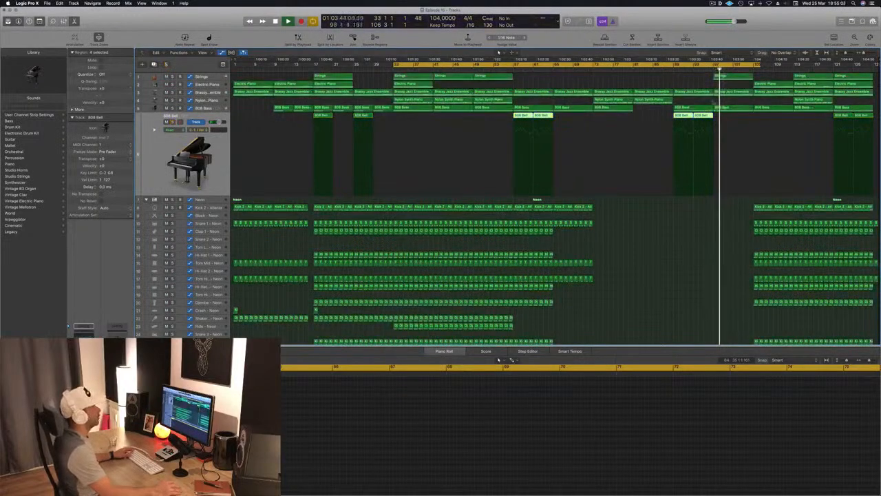
left_click(672, 115)
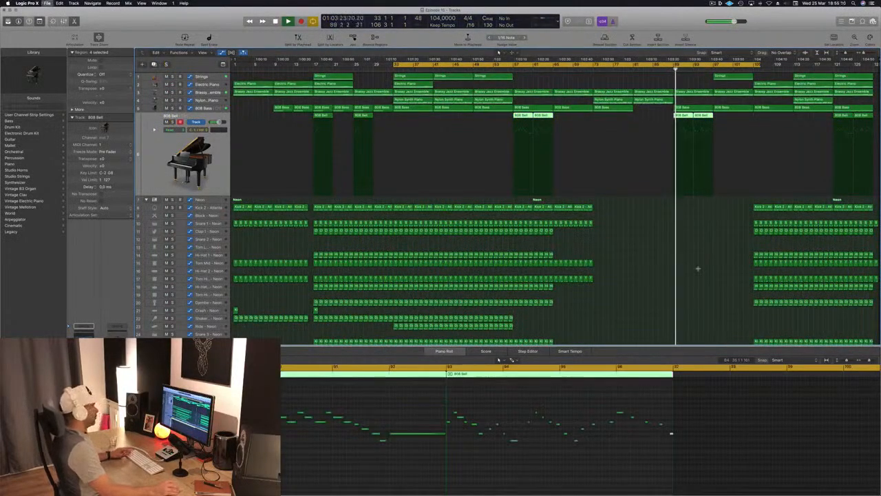
Step: Hide the Piano Roll editor so the arrangement tracks fill the window
key("super+Up")
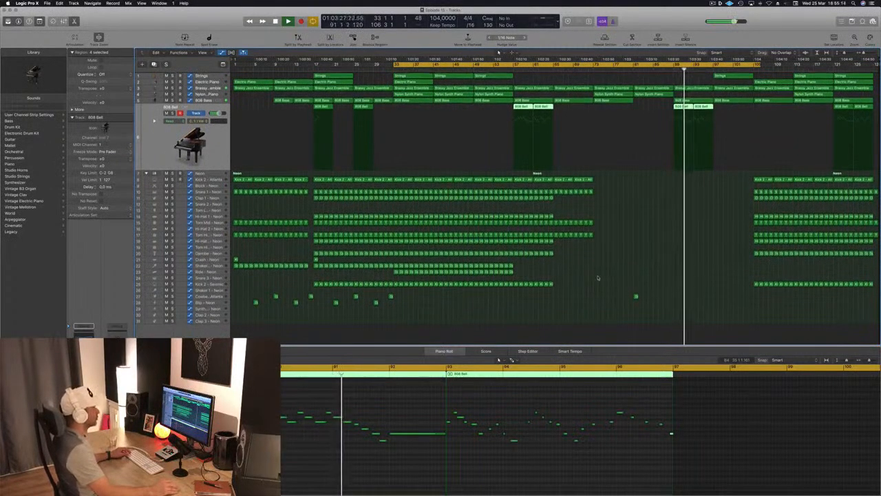
key("super+Down")
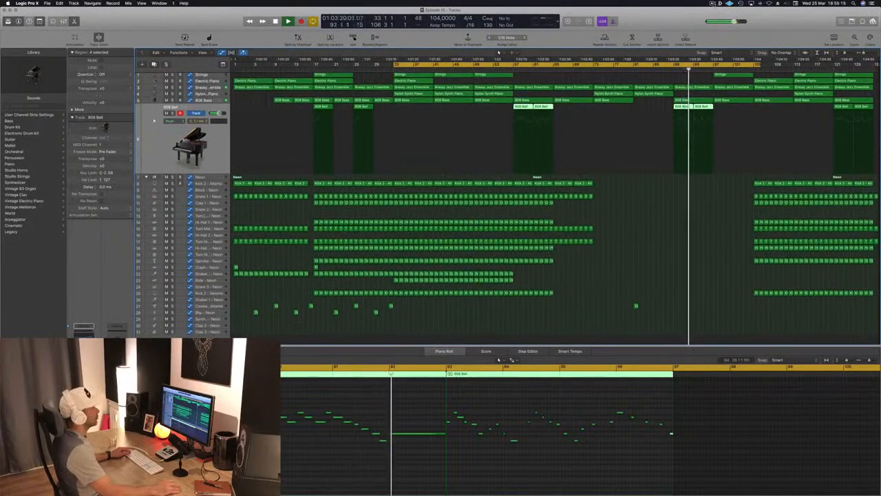
left_click(712, 3)
left_click(587, 288)
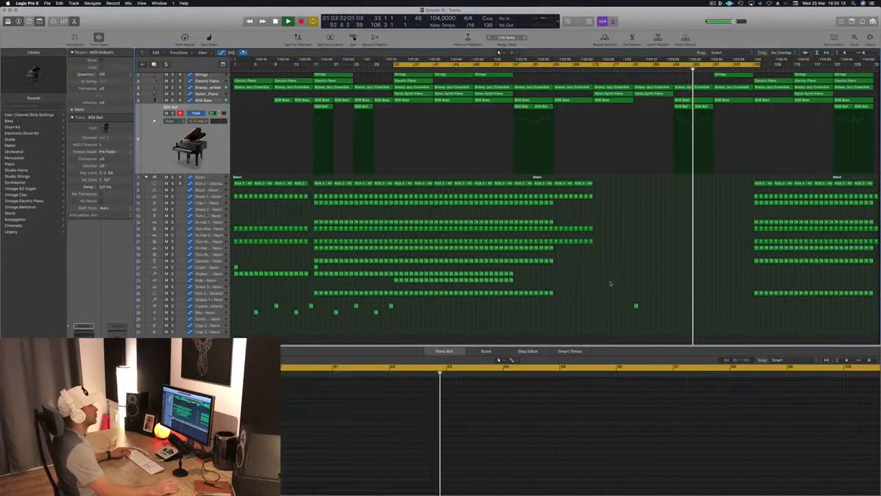
scroll(609, 265, "up", 1)
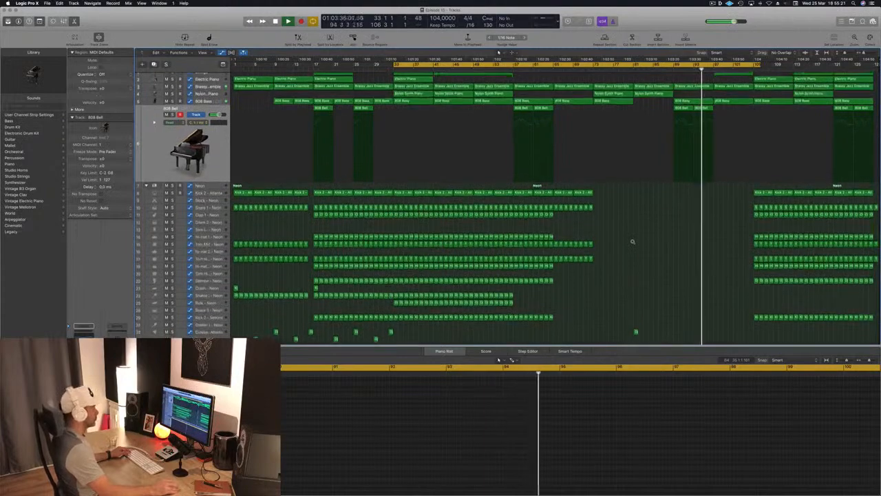
scroll(634, 251, "down", 3)
scroll(633, 257, "up", 3)
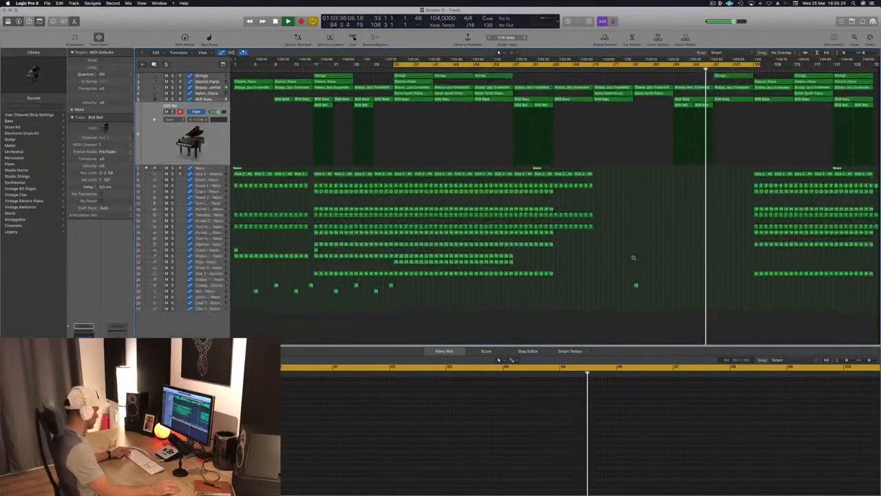
key("x")
key("x")
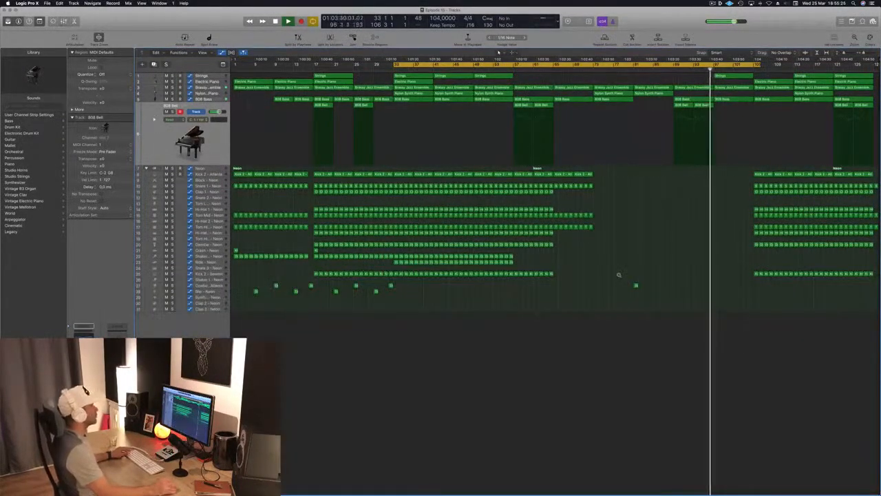
scroll(643, 252, "down", 1)
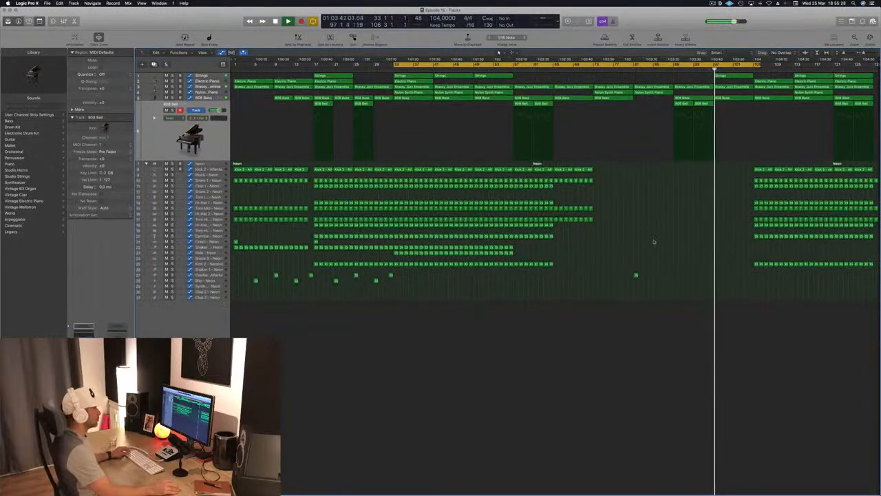
scroll(654, 240, "up", 4)
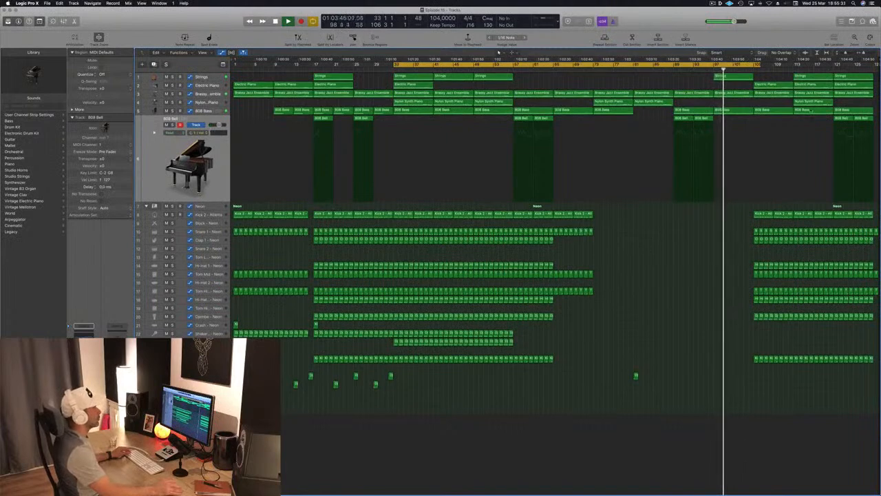
Step: Copy the Nylon Synth Piano region from bar 113 to bar 97 and delete the Strings region at bar 97
left_click_drag(818, 104, 734, 103)
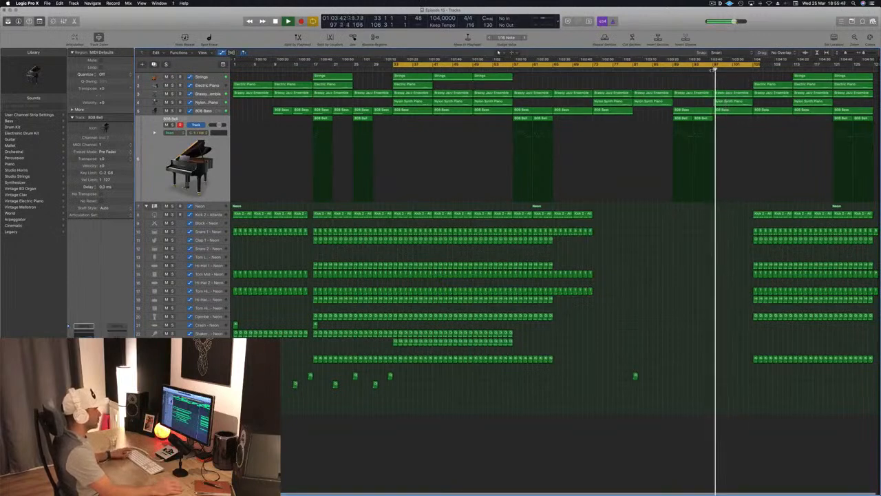
key("comma")
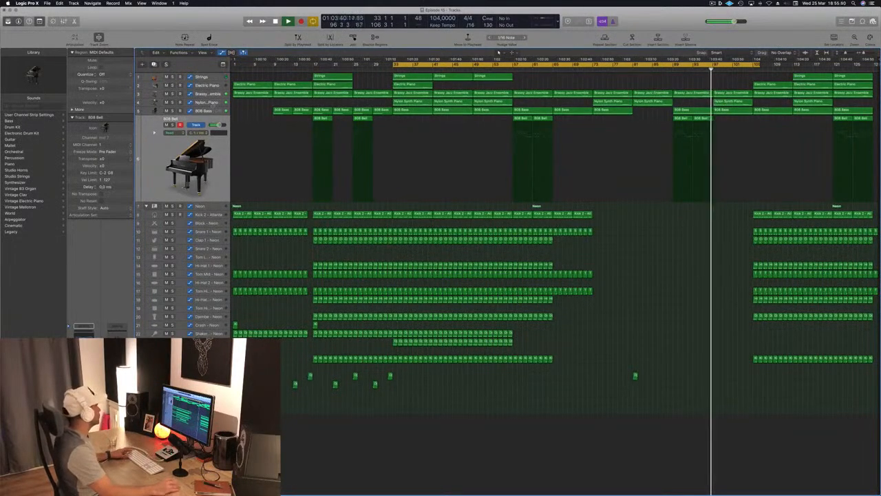
Step: Raise the Brassy Jazz Ensemble high-cut automation point at bar 97 to 20000 Hz and replay from around bar 89
left_click(219, 95)
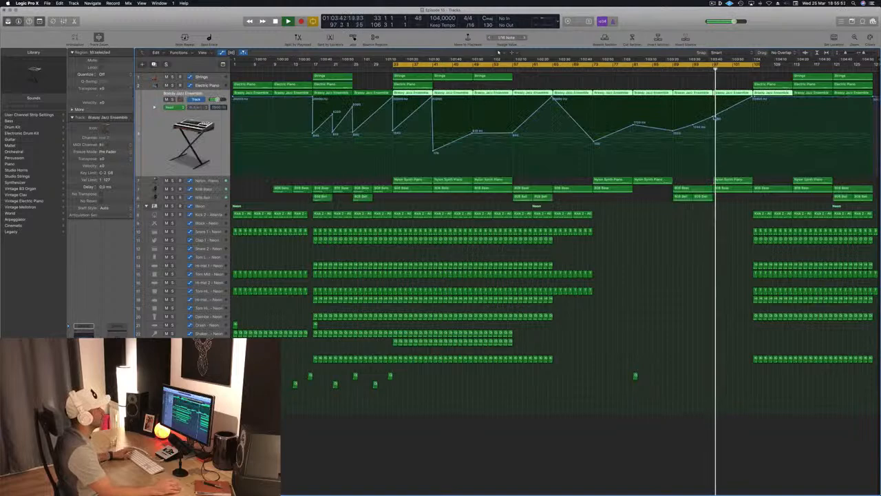
left_click_drag(716, 118, 714, 101)
left_click(666, 69)
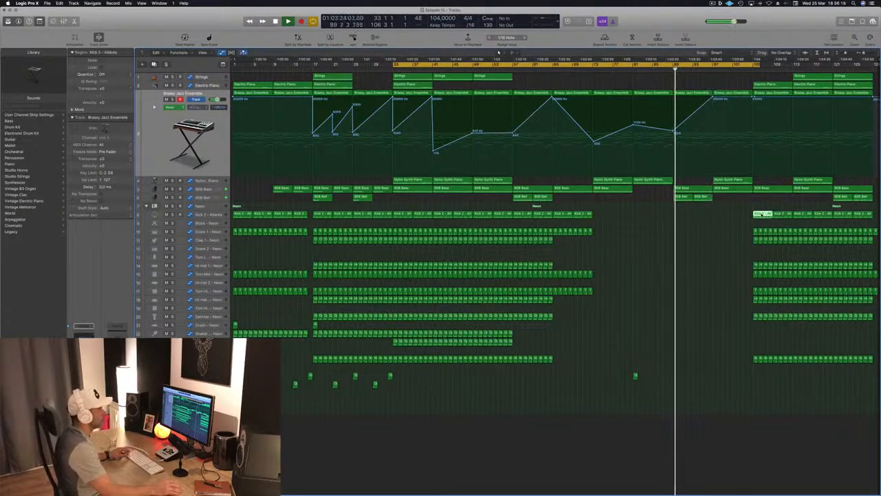
Step: Try a copy of the bar 105 Kick 2 region at bar 89 and delete it again
left_click_drag(735, 217, 683, 218)
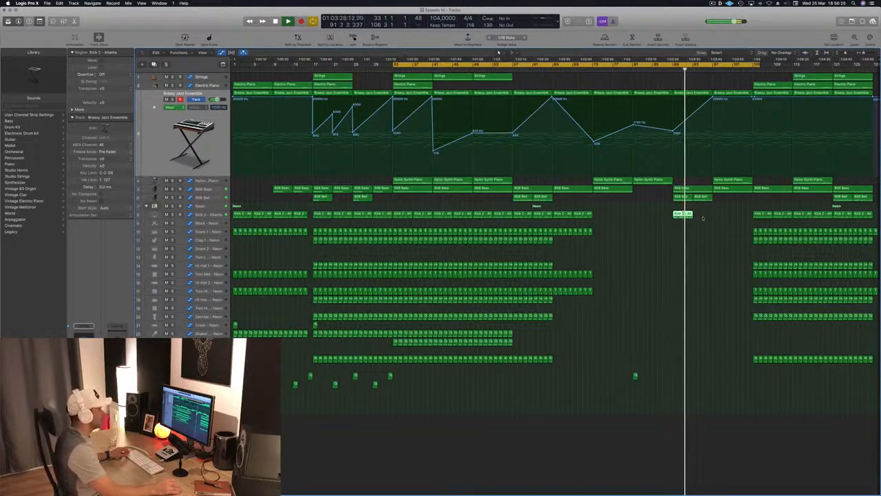
key("Delete")
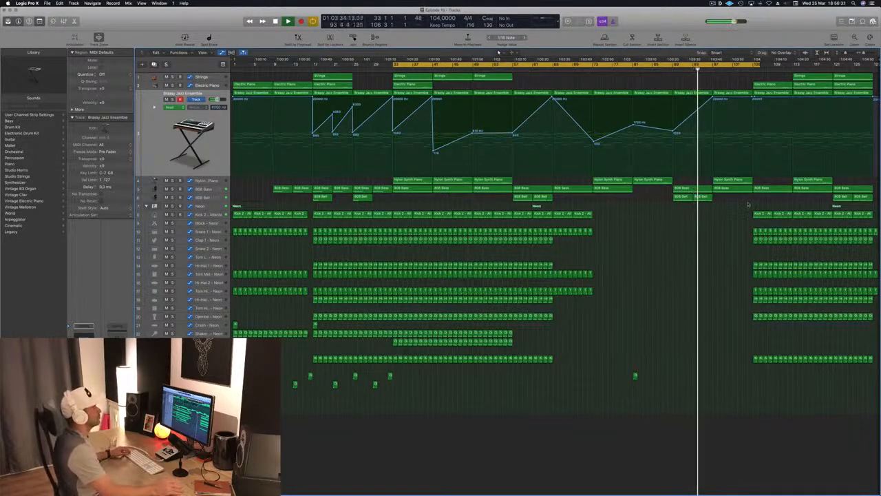
Step: Copy eight bars of Kick 2 and Snare 1 regions to bar 97 and delete their last bar at bar 104
left_click_drag(747, 204, 728, 220)
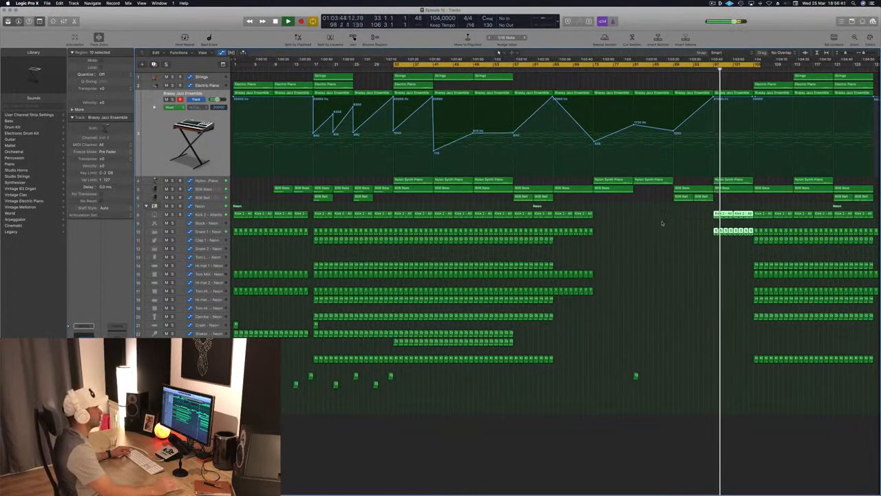
key("super+Right")
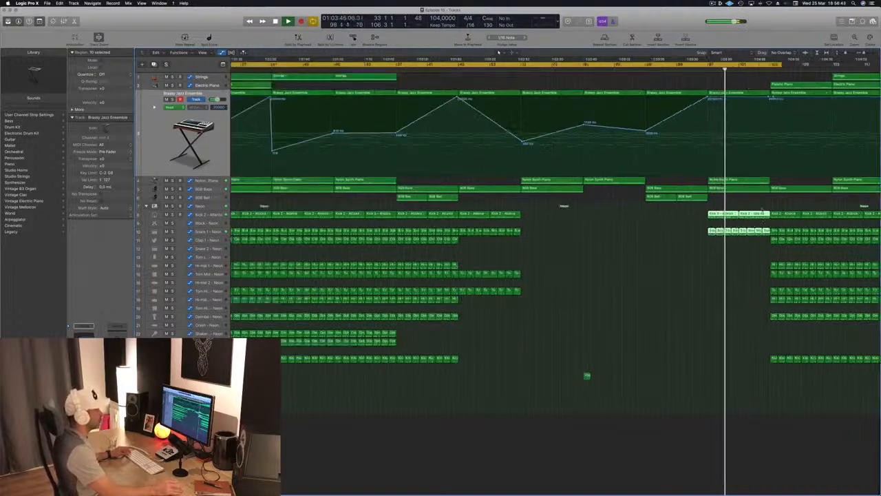
key("super+Right")
left_click_drag(780, 202, 790, 245)
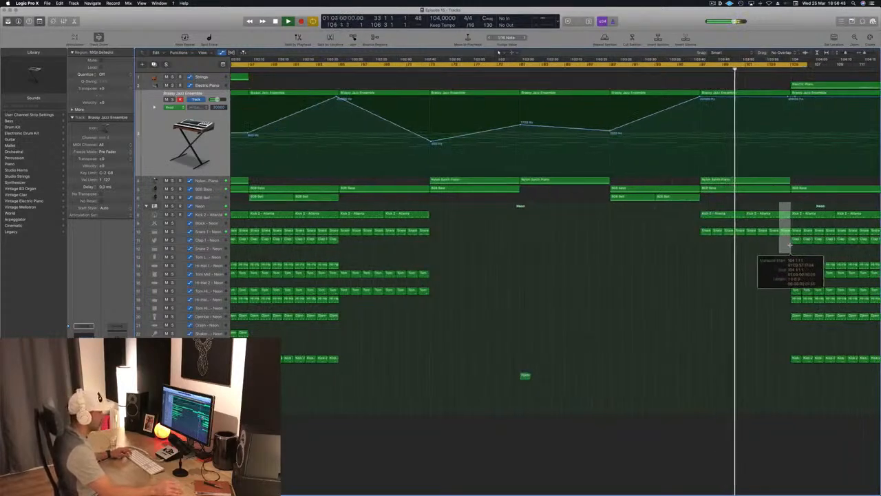
key("super+Left")
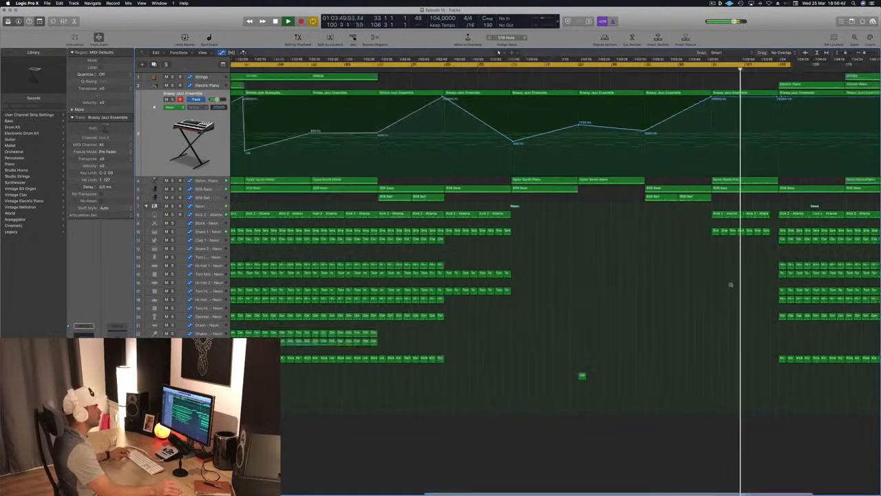
key("super+Left")
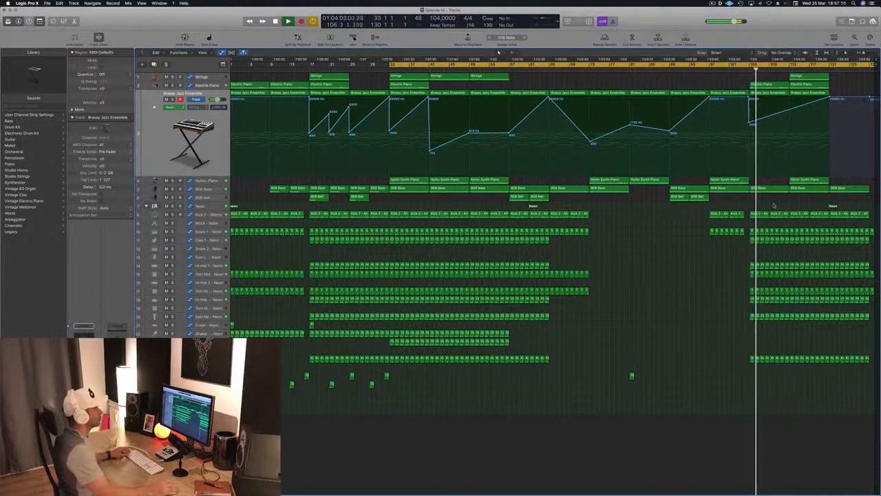
Step: Set the end of the cycle area to bar 129 and delete the drum regions extending past it
left_click(816, 181)
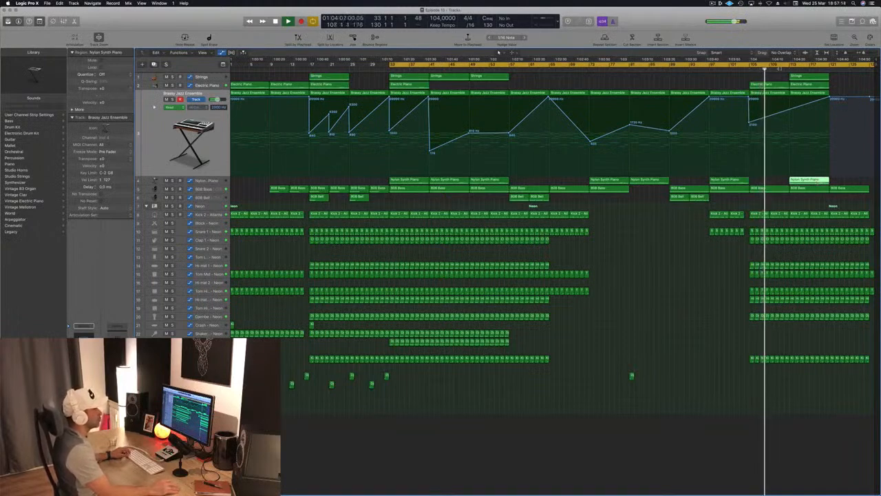
left_click(806, 84)
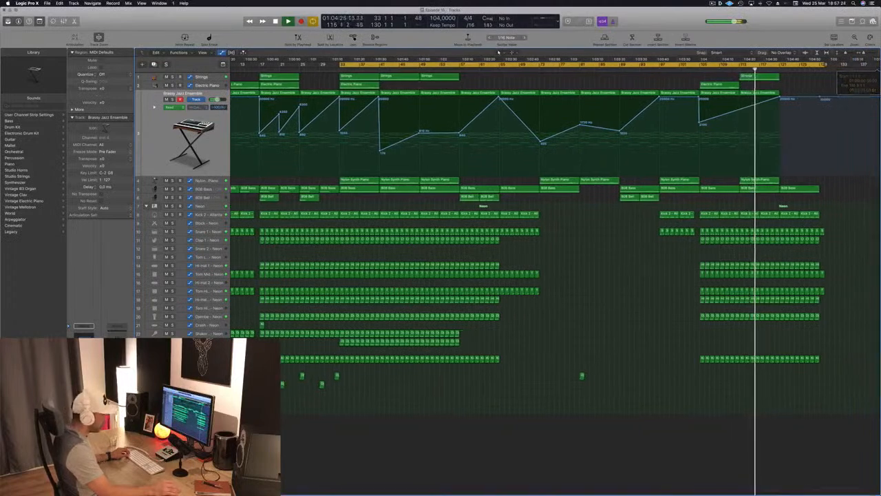
left_click_drag(842, 284, 823, 348)
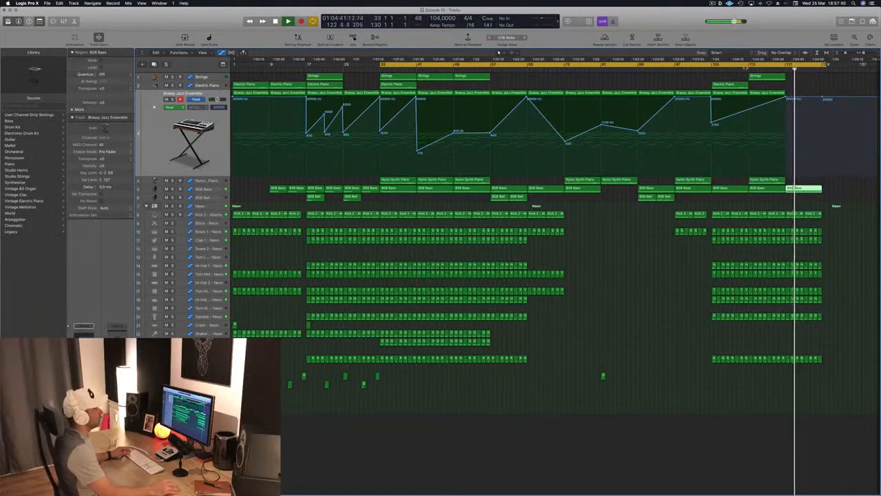
Step: Shape the Brassy Jazz Ensemble high-cut automation with a peak at bar 113 and a dip at bar 121, and save the project
key("comma")
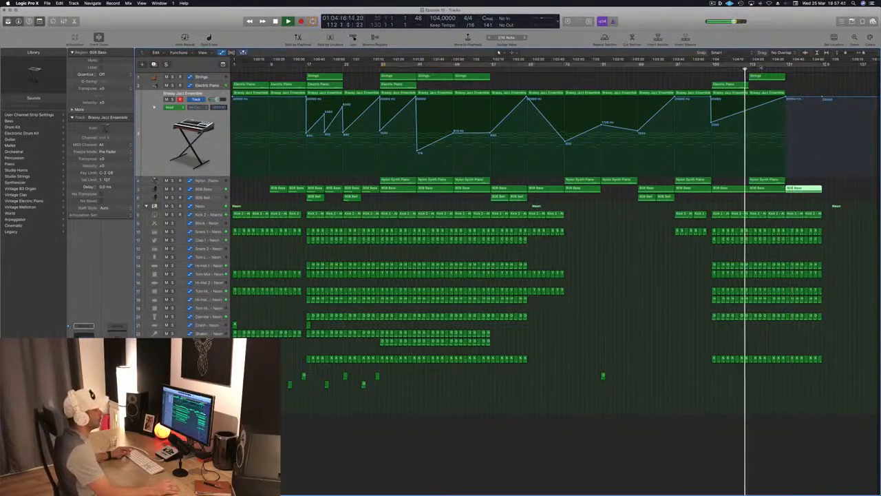
key("c")
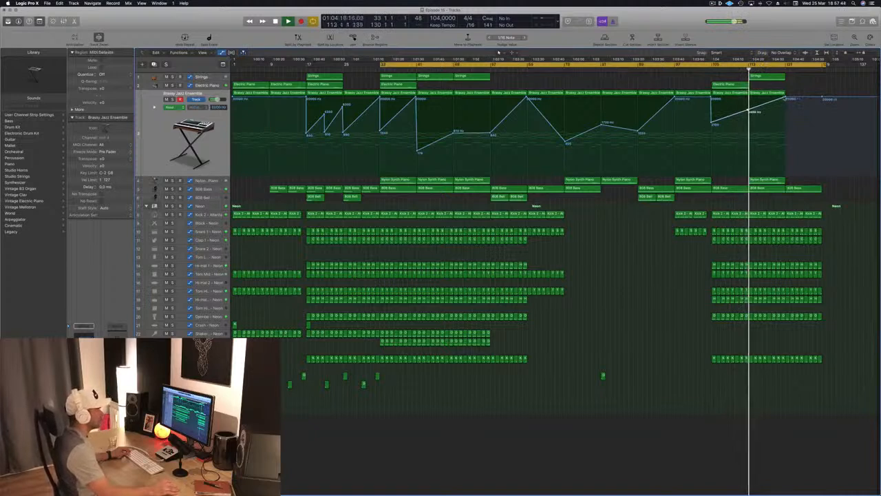
left_click(790, 106)
left_click_drag(790, 106, 787, 145)
key("super+s")
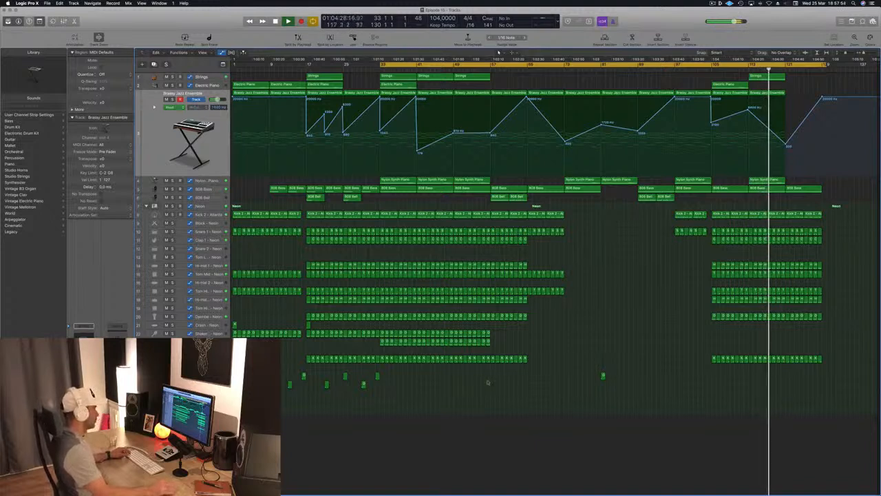
Step: Copy the region on the Crash track from bar 17 to bar 105
left_click_drag(308, 324, 716, 331)
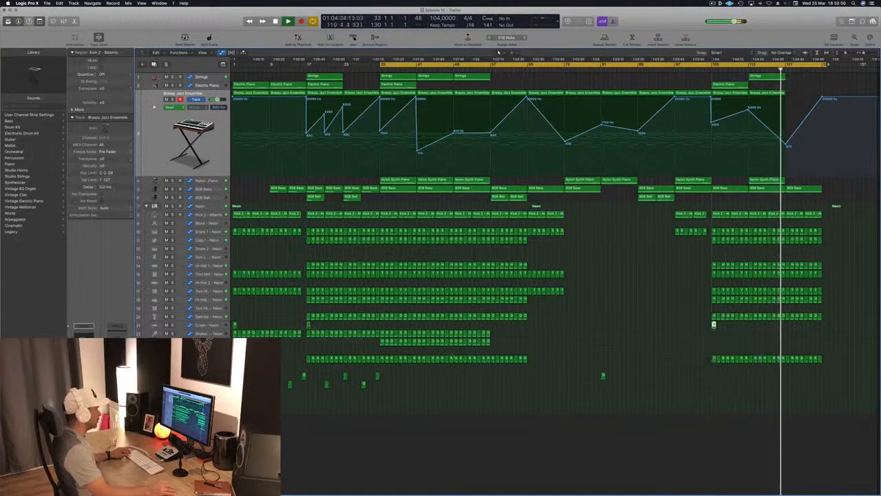
Step: Fill bars 105 to 121 on the Shaker and Ride tracks with copied regions, deleting the copies past bar 121, and save the project
left_click_drag(492, 329, 716, 337)
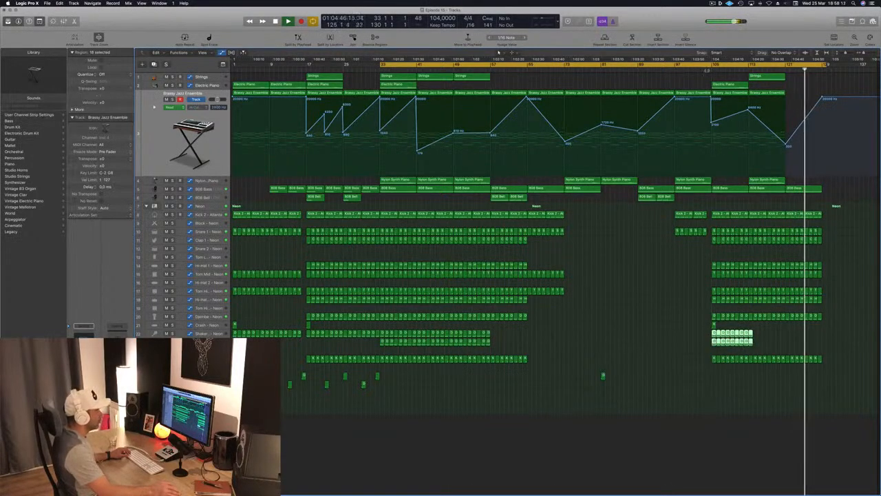
left_click(707, 69)
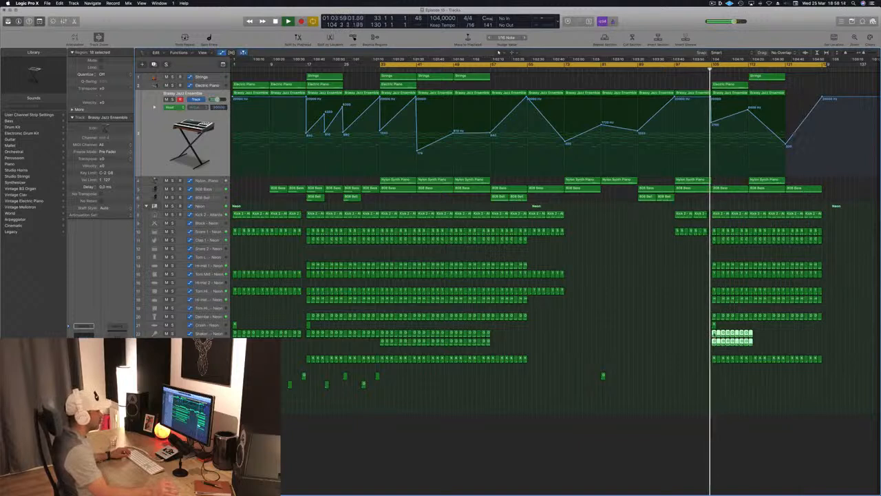
left_click_drag(715, 337, 760, 339)
left_click_drag(824, 330, 790, 342)
key("Delete")
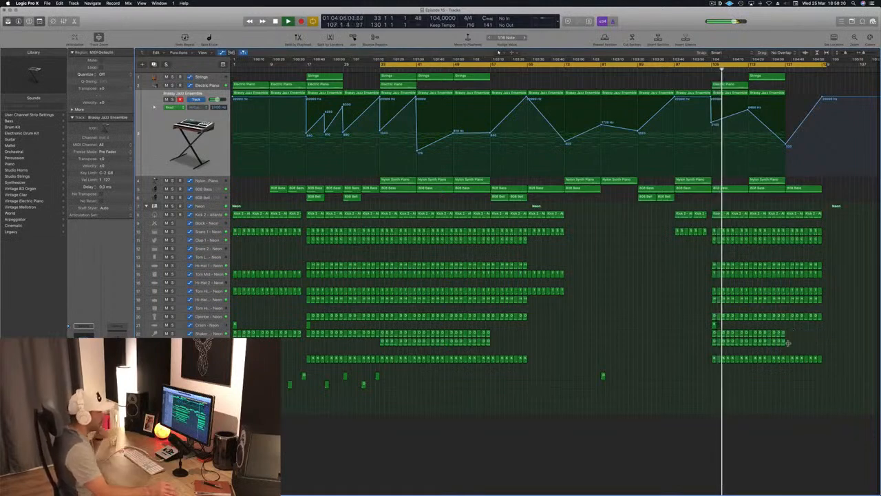
key("super+s")
key("super+Right")
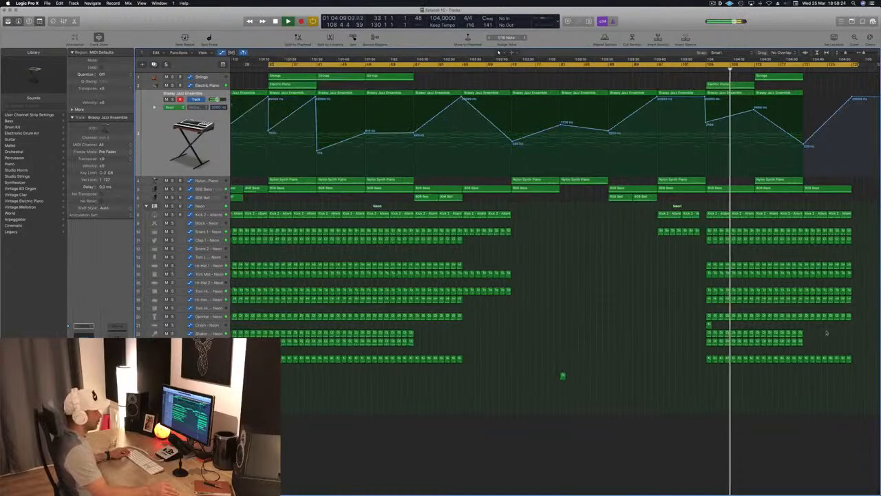
key("super+Left")
key("super+s")
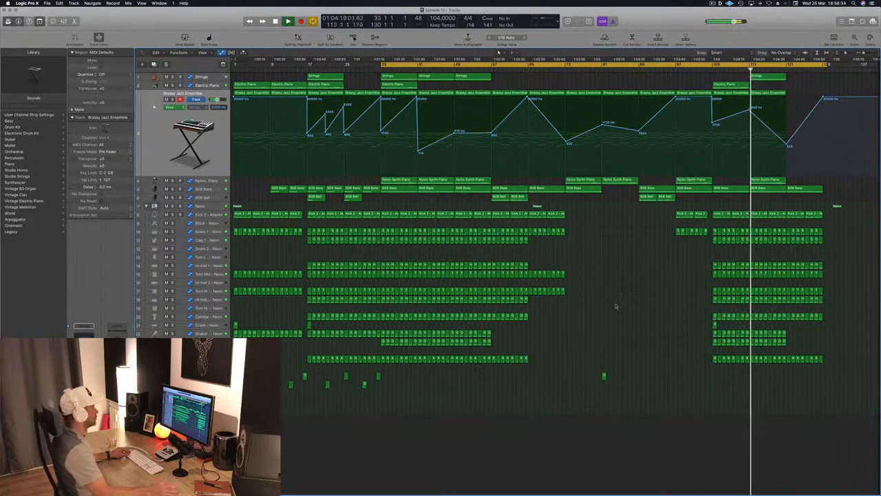
Step: Shorten the cycle area to bars 33–41 and solo the Neon drum stack during playback
key("space")
key("space")
key("Up")
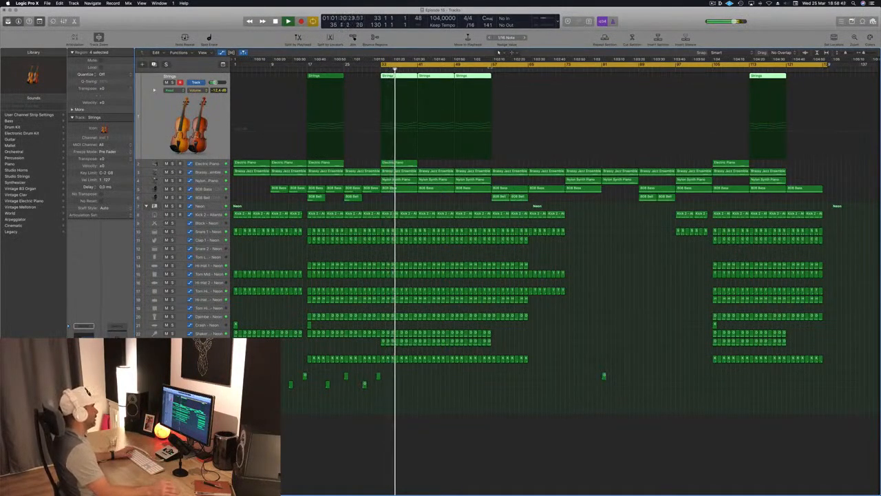
left_click_drag(826, 64, 408, 95)
key("space")
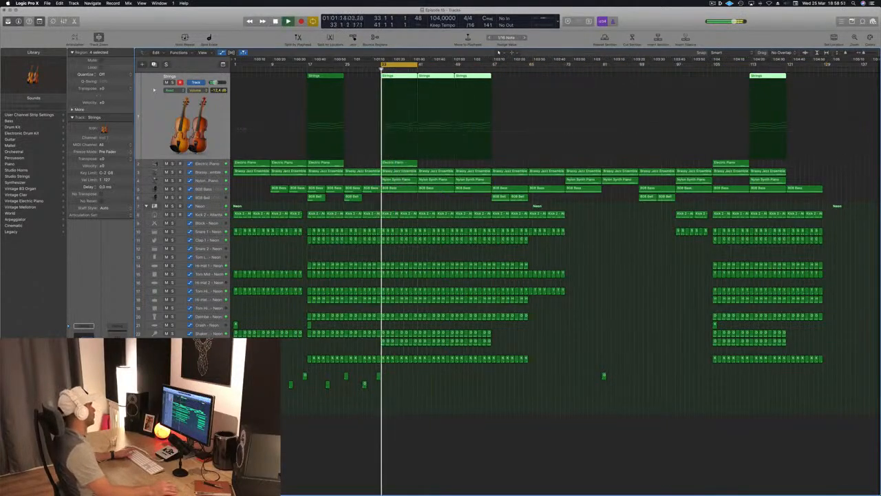
left_click(212, 207)
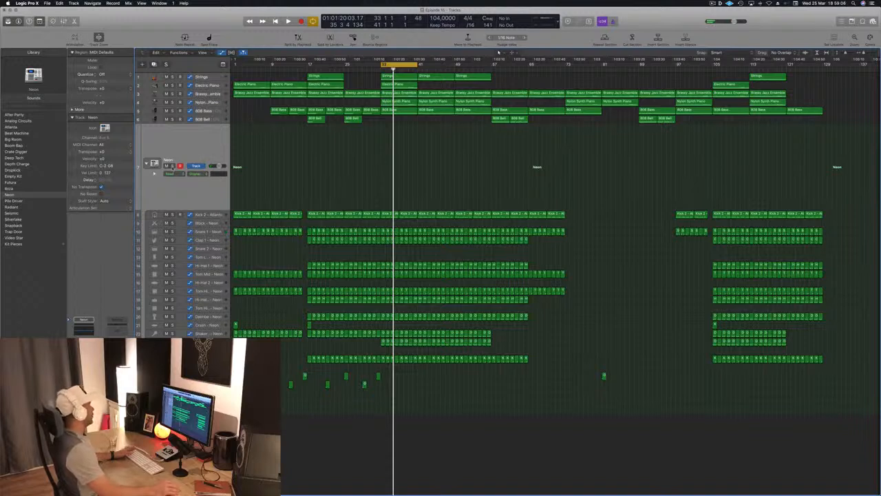
left_click(172, 165)
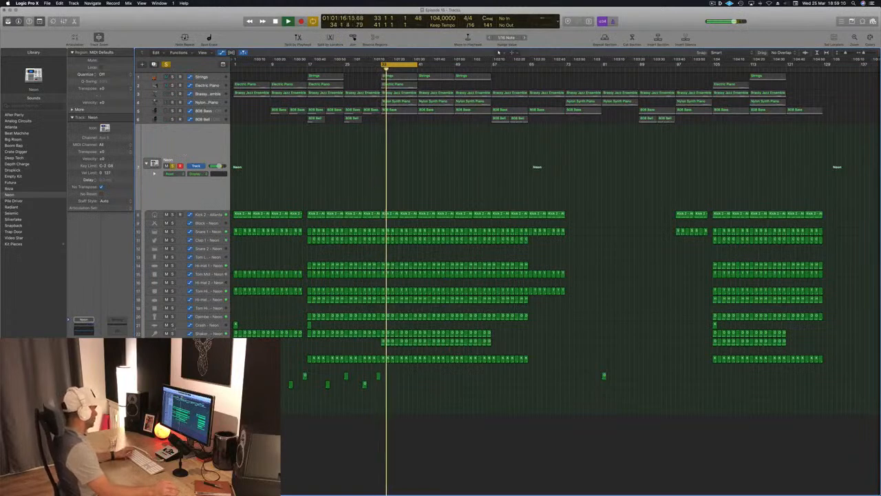
Step: Check the Djembe track within the drum mix by toggling its solo and mute, and leave that track selected
left_click(206, 358)
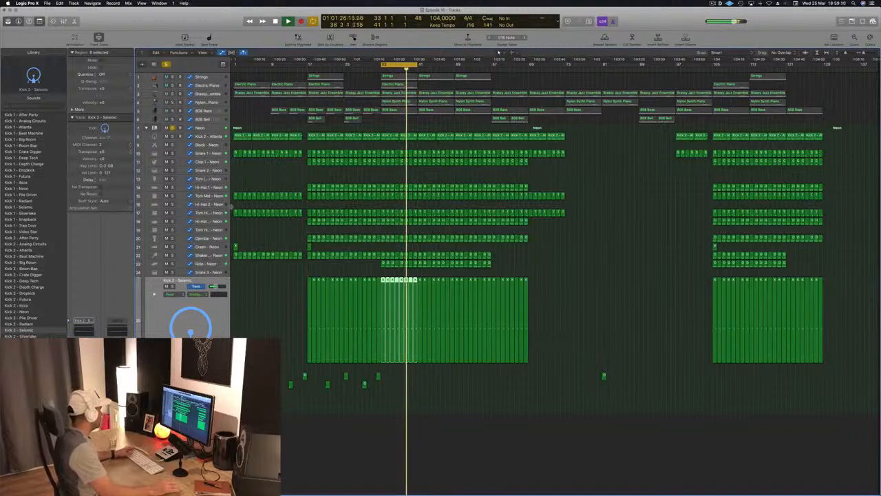
left_click(172, 237)
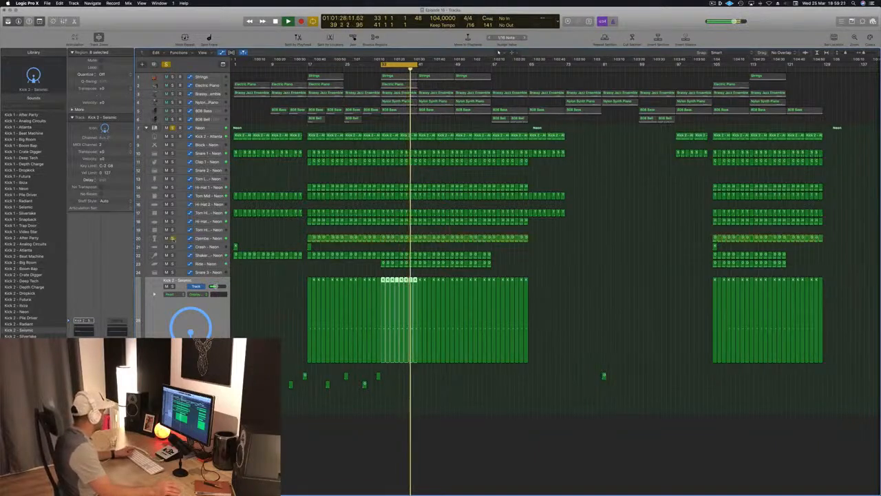
left_click(172, 239)
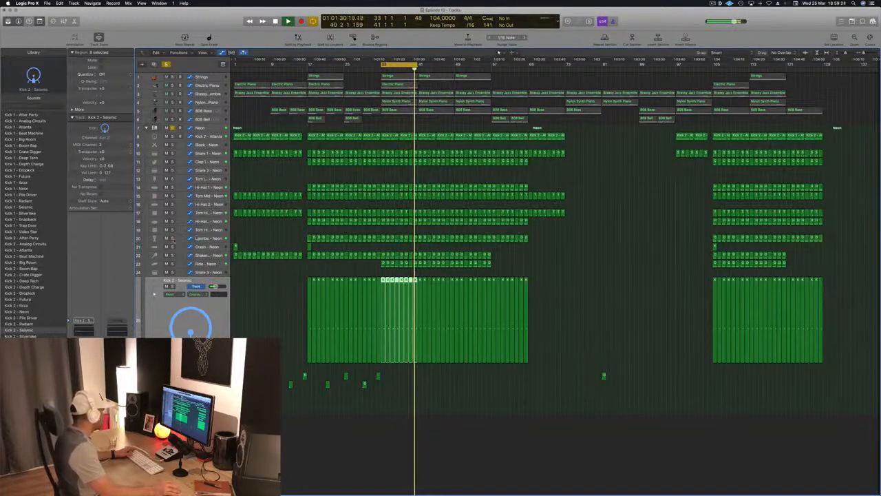
left_click(166, 238)
left_click(166, 238)
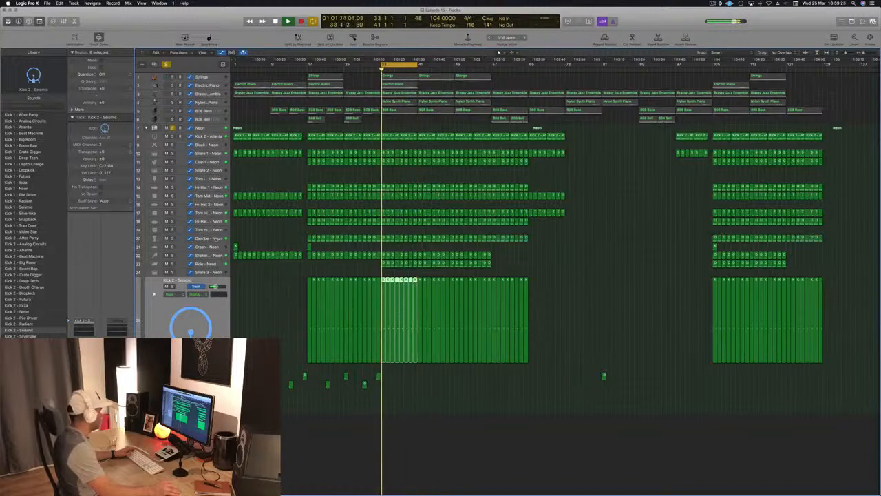
left_click(200, 239)
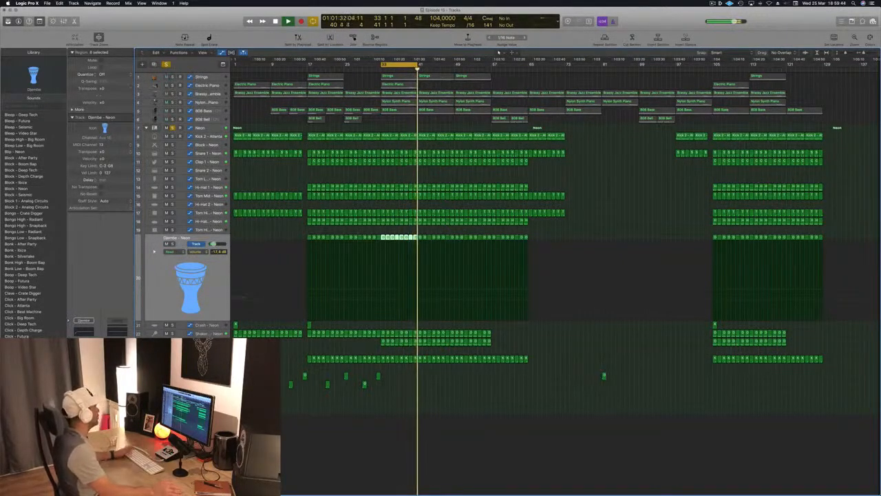
Step: Solo the 808 Bass track together with the drums and adjust the threshold of its Vintage VCA Compressor
left_click(173, 111)
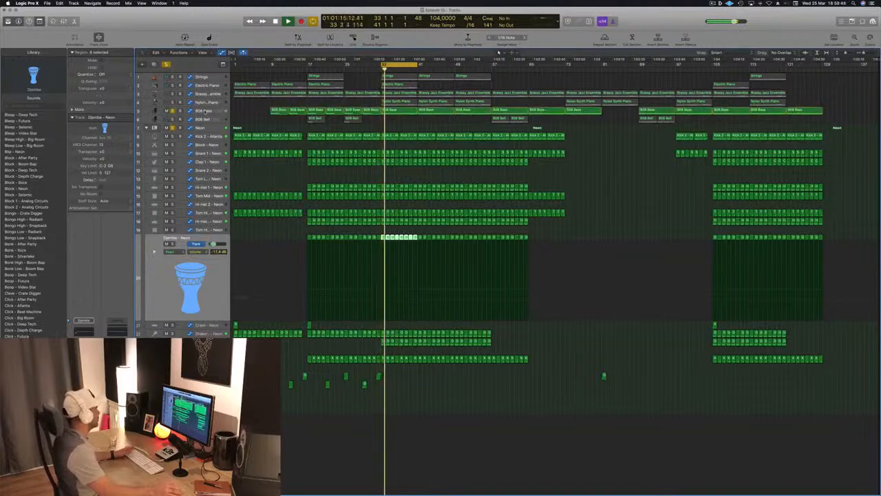
left_click(203, 111)
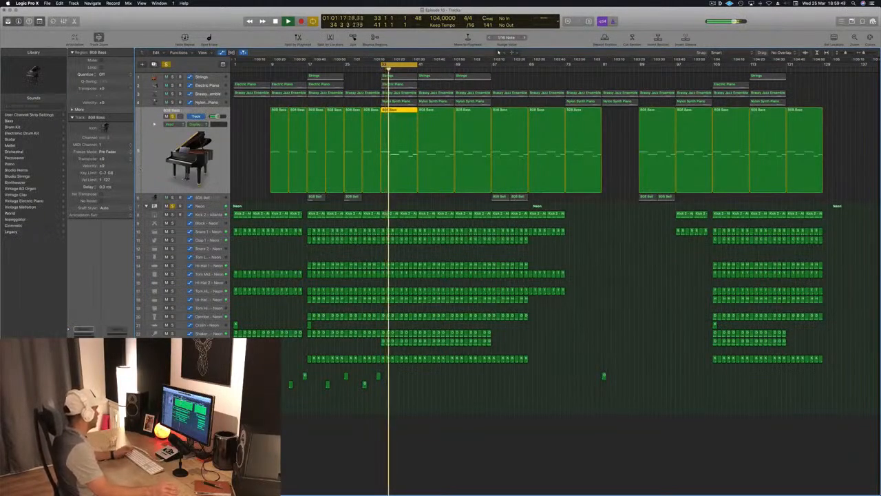
key("v")
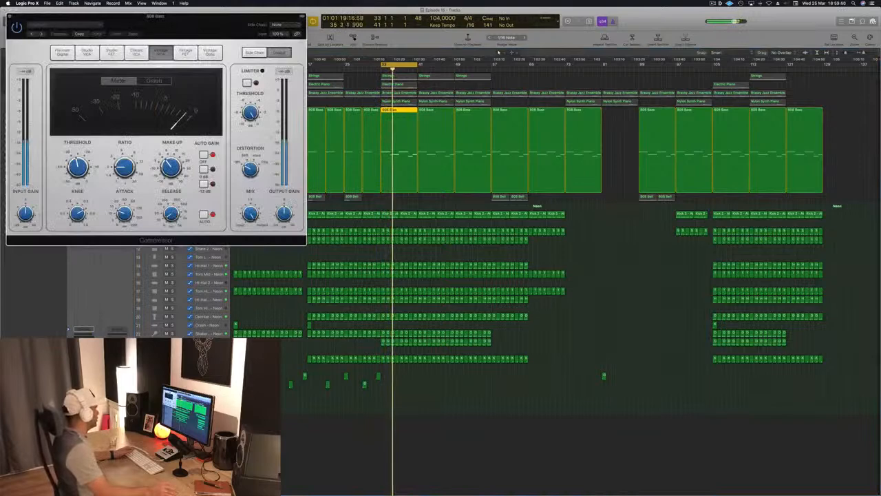
left_click_drag(230, 26, 651, 174)
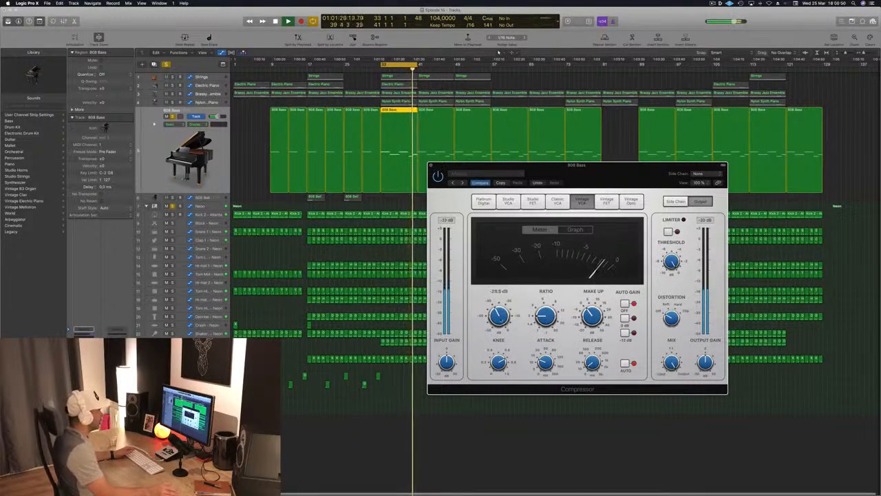
left_click(432, 166)
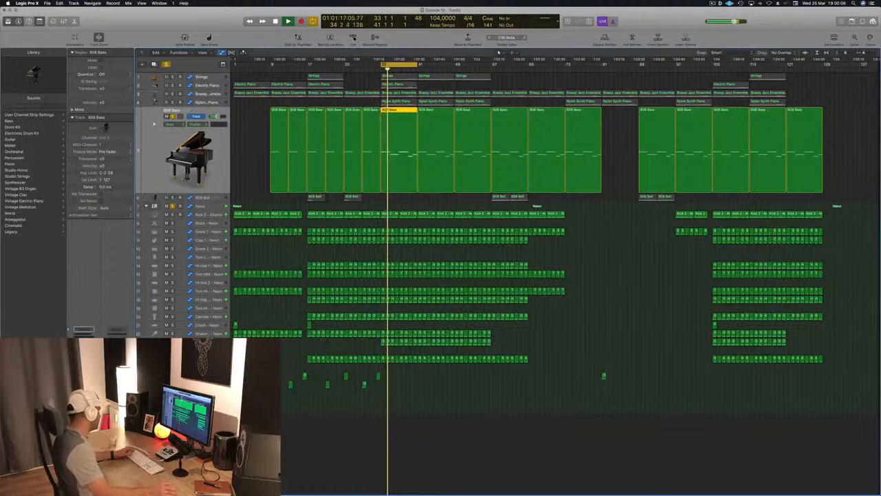
Step: Set the side chain of the 808 Bass track's Platinum Digital Compressor to Bus 10, which carries the Kick 2 tracks
key("v")
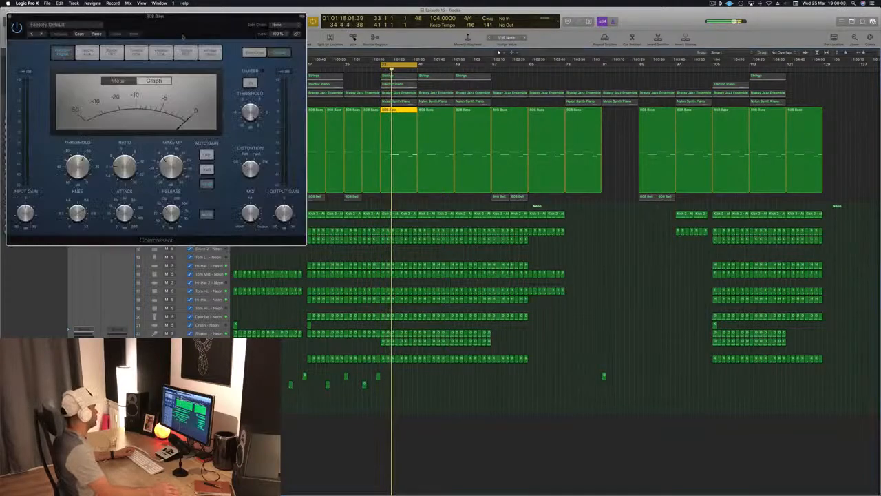
left_click_drag(198, 24, 461, 79)
left_click(541, 78)
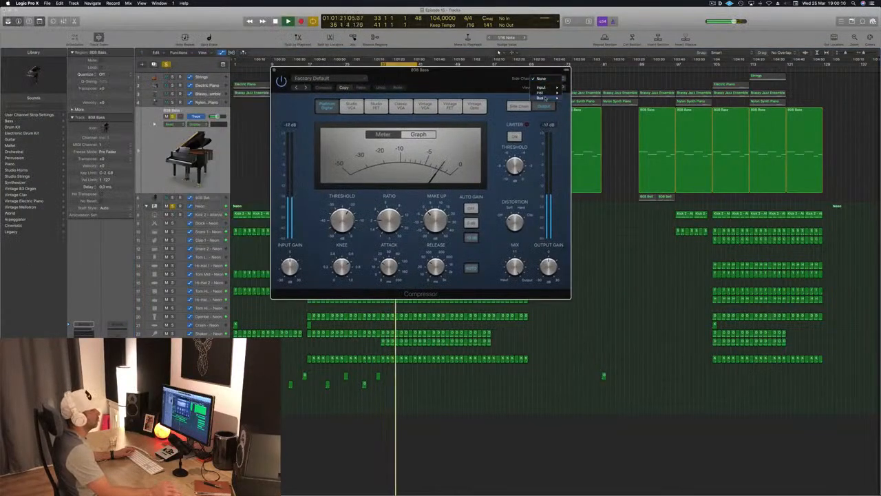
mouse_move(546, 98)
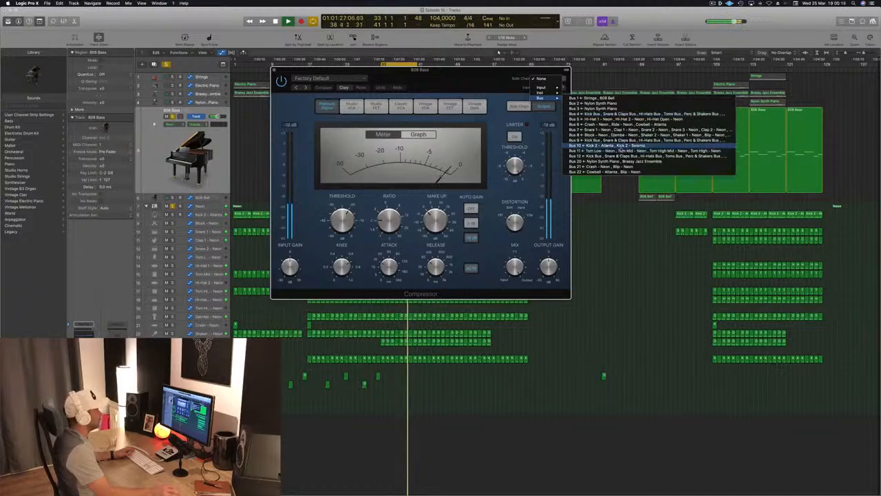
left_click(606, 145)
left_click_drag(467, 83, 609, 187)
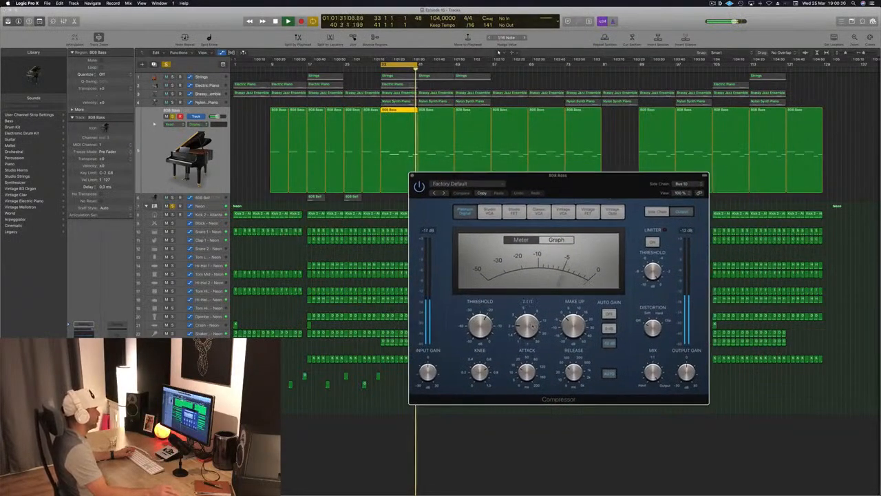
Step: Raise the ratio of the side-chained 808 Bass Compressor and close the plug-in window
left_click_drag(530, 322, 534, 310)
left_click_drag(612, 183, 547, 244)
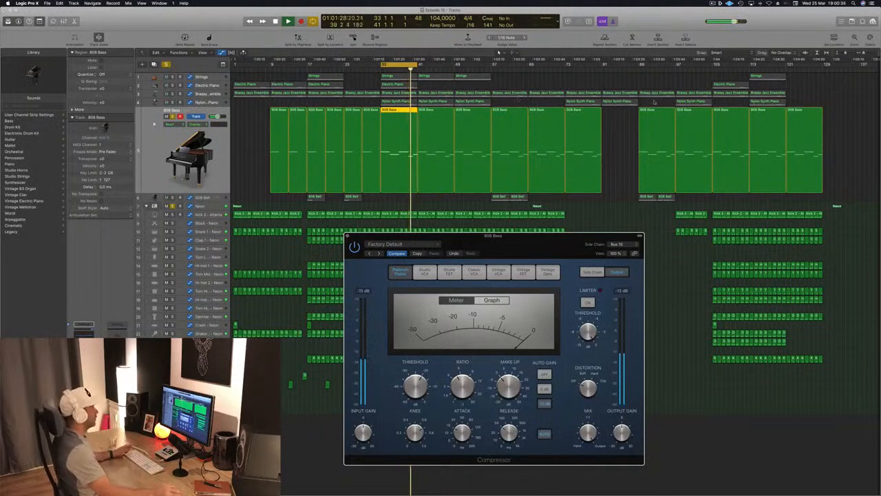
left_click_drag(505, 236, 476, 240)
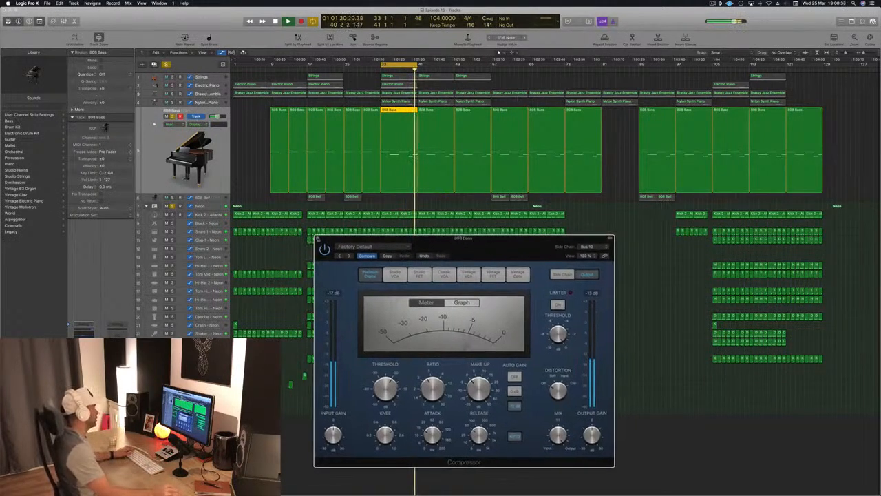
key("super+w")
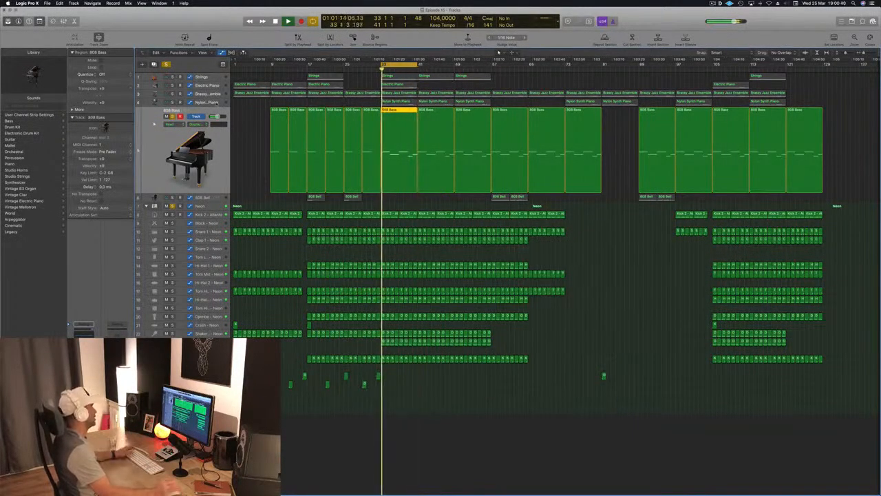
Step: Solo the Nylon Synth Piano track as well and choose Bus 10 as the side-chain source of its Vintage FET Compressor
left_click(210, 102)
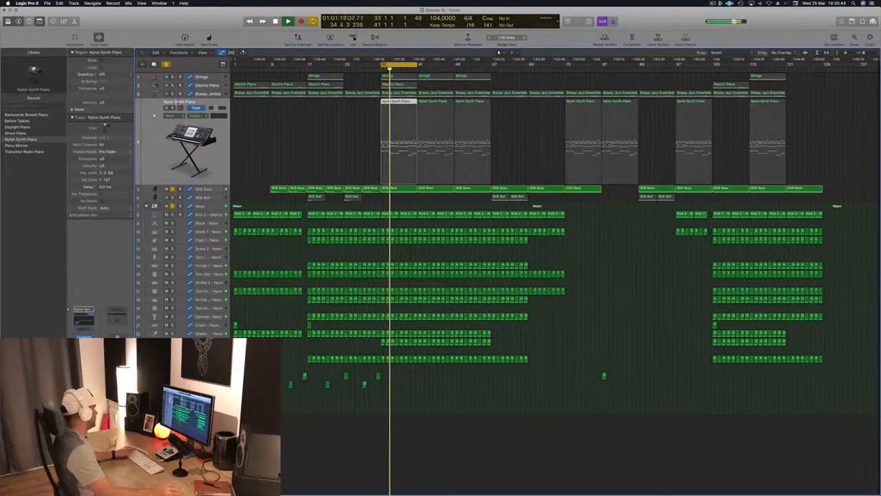
key("ctrl+m")
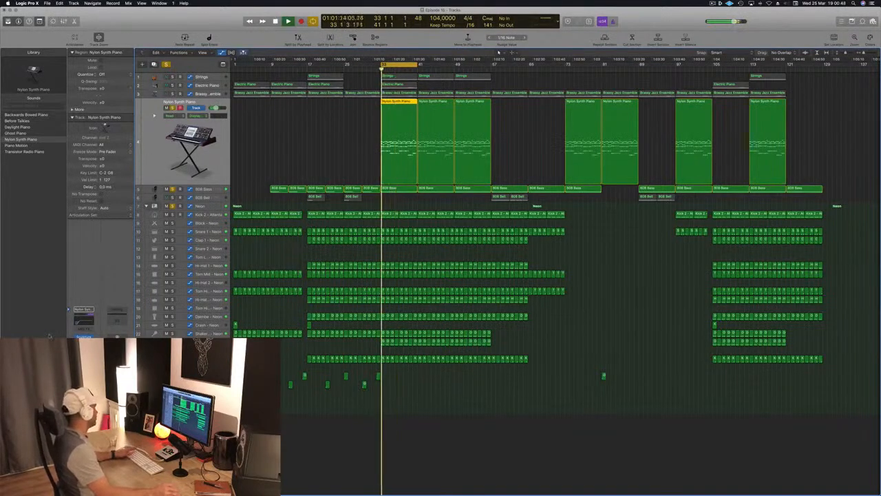
key("v")
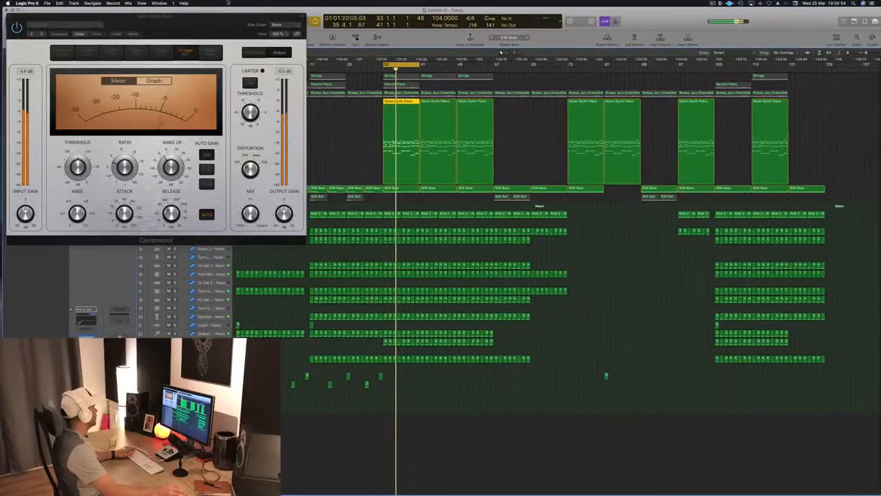
left_click_drag(203, 29, 446, 62)
left_click(527, 55)
mouse_move(534, 74)
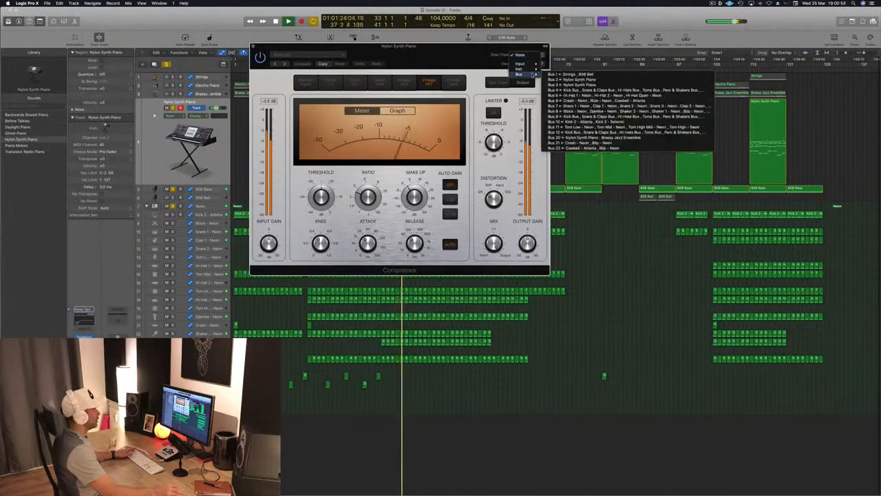
left_click(565, 124)
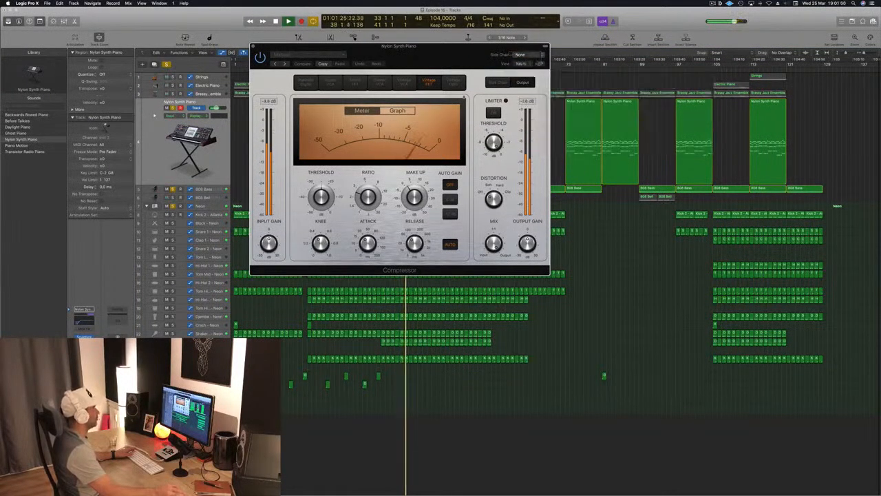
left_click_drag(439, 54, 461, 118)
left_click(274, 111)
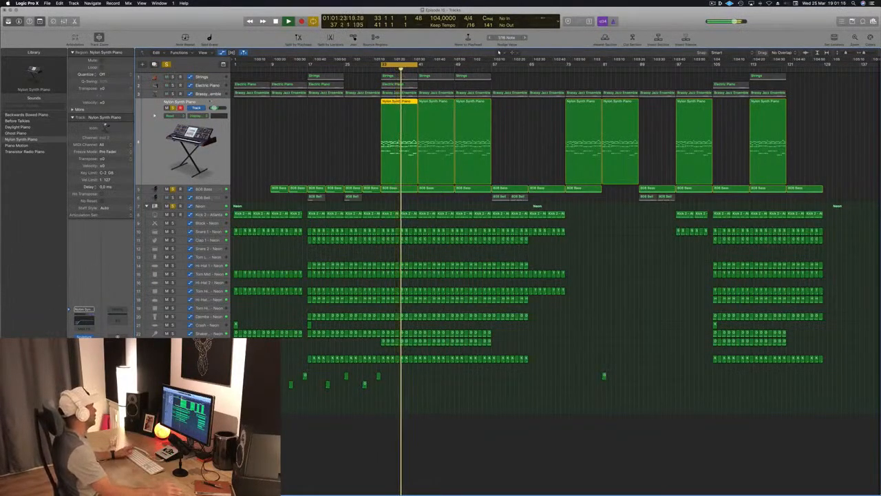
Step: Select the Brassy Jazz Ensemble track and review its Channel EQ while the cycled section plays
key("Up")
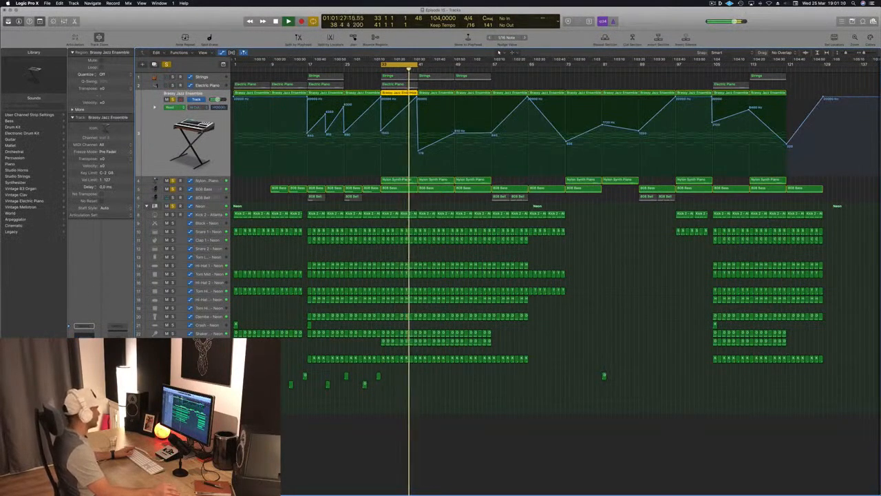
key("v")
left_click_drag(205, 29, 484, 212)
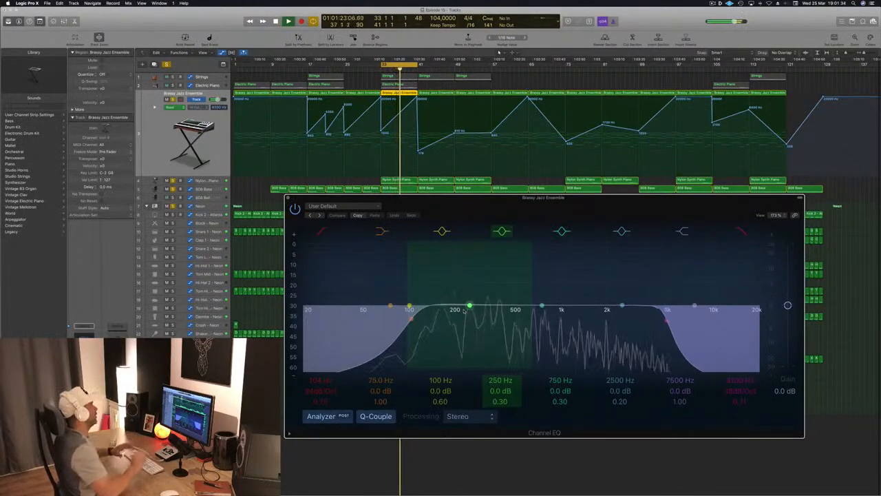
left_click_drag(314, 206, 211, 214)
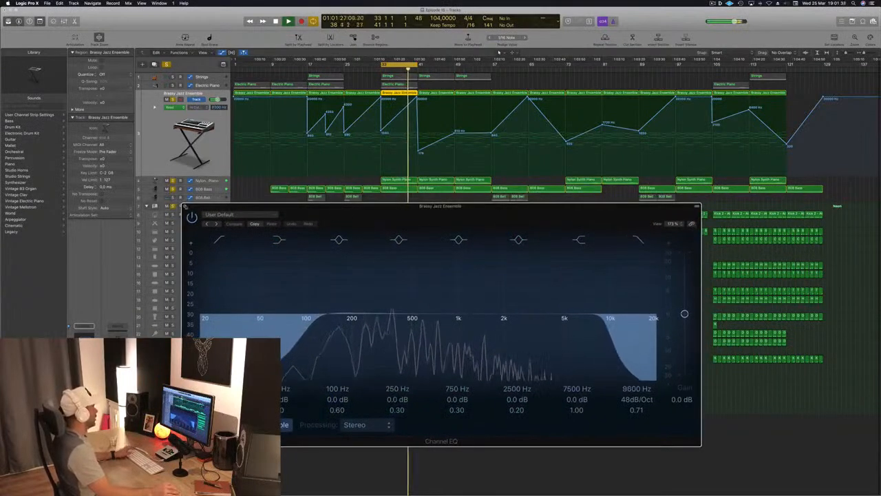
left_click(188, 206)
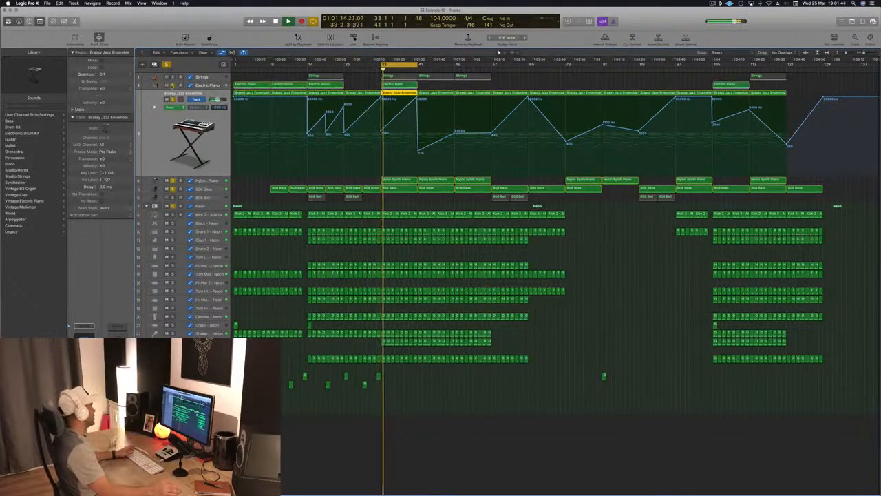
Step: Shape the Electric Piano's Channel EQ with a 205 Hz low cut, a -3.0 dB dip at 315 Hz and +1.5 dB gain
left_click(210, 86)
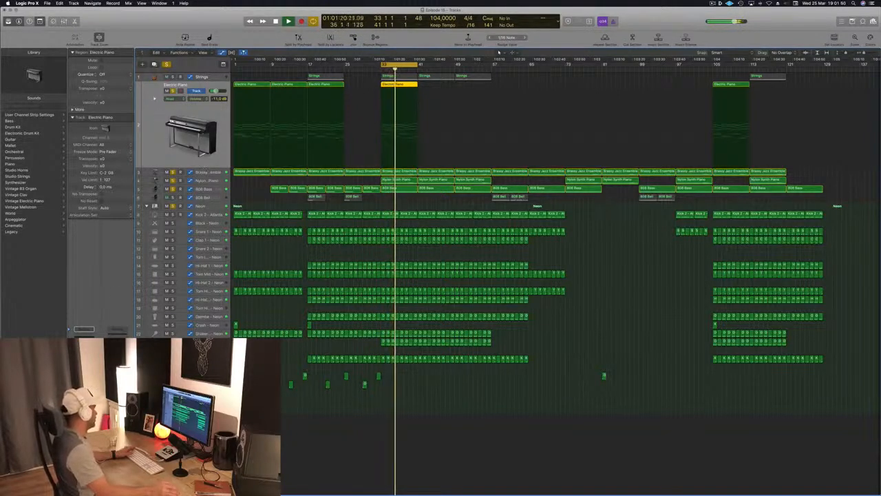
key("e")
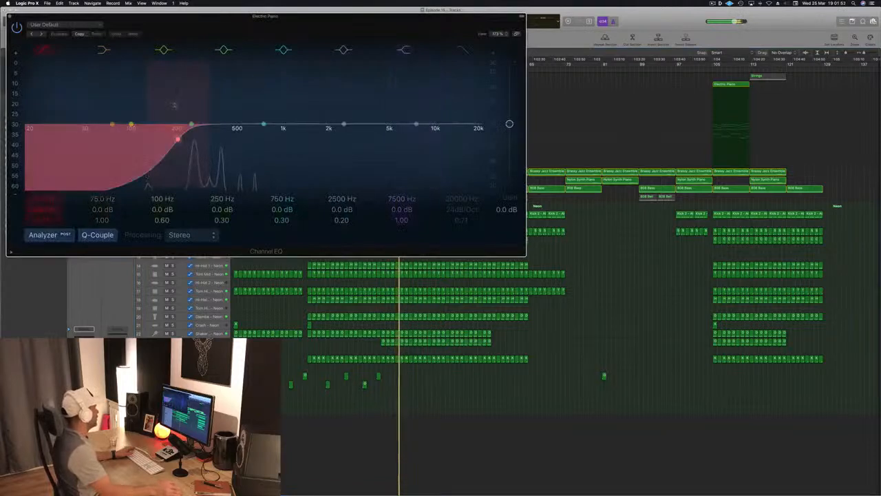
left_click_drag(186, 128, 178, 137)
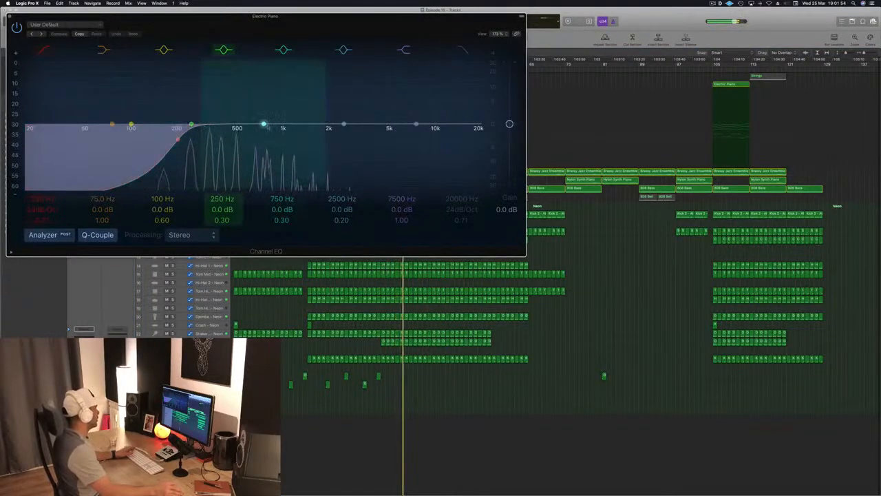
left_click_drag(263, 124, 205, 138)
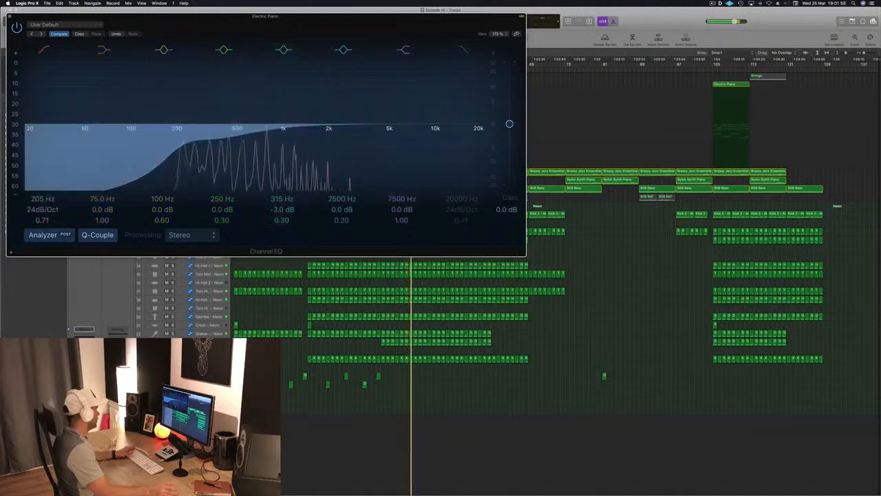
mouse_move(509, 123)
left_mouse_down()
mouse_move(509, 98)
mouse_move(509, 120)
left_mouse_up()
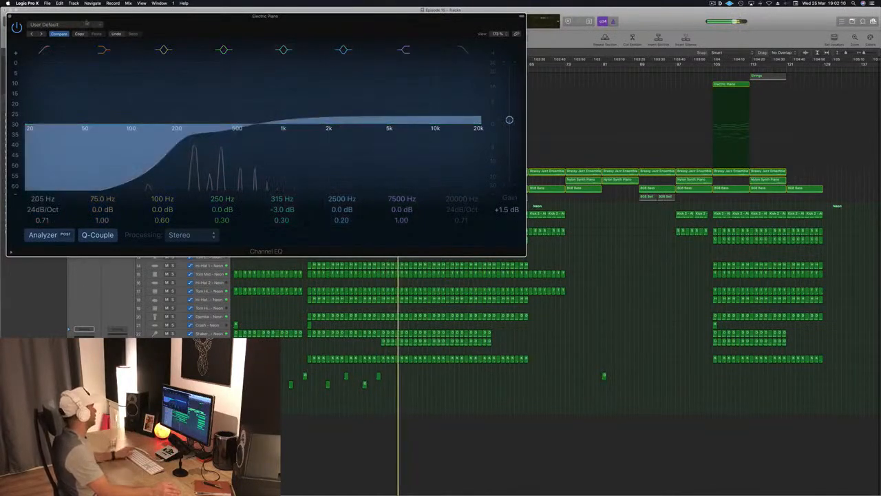
left_click(10, 19)
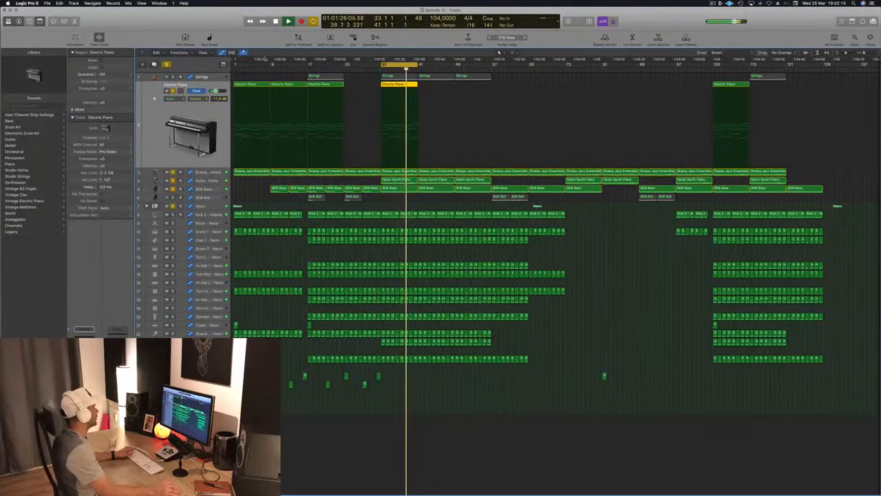
key("m")
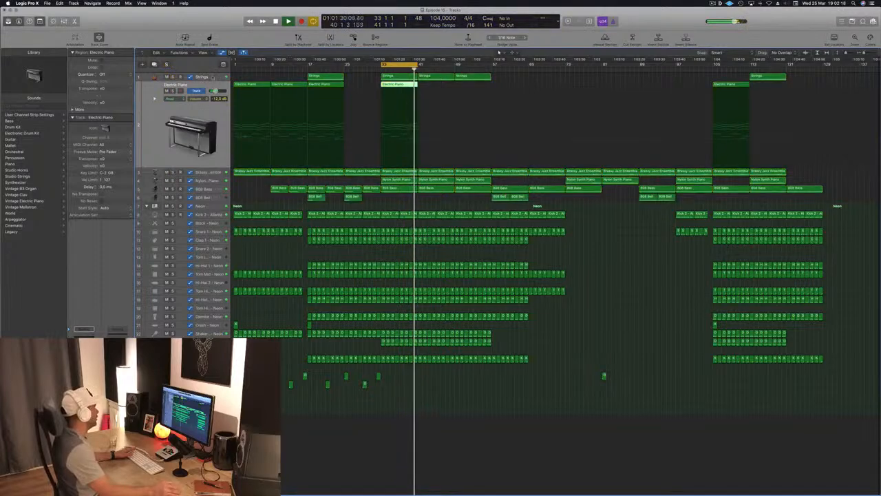
Step: Solo the Strings track, set its Channel EQ low cut to 110 Hz at 24 dB/Oct, and unsolo it
key("Up")
key("s")
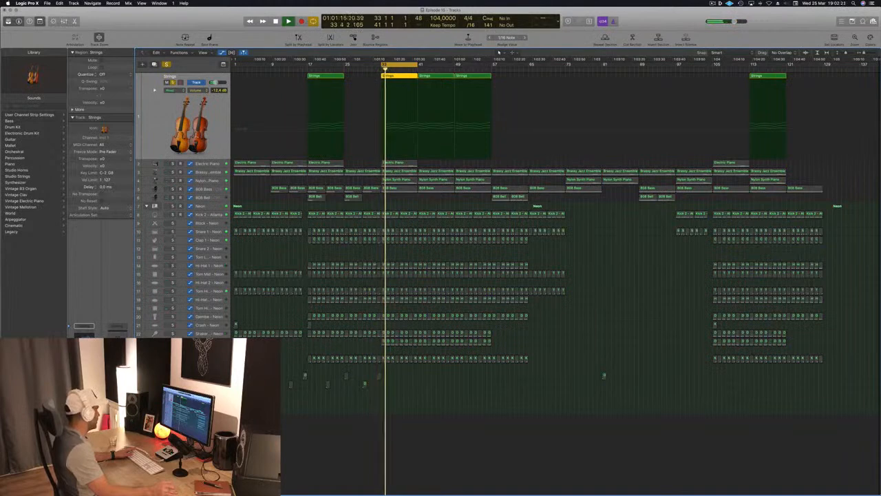
key("e")
left_click_drag(185, 138, 135, 138)
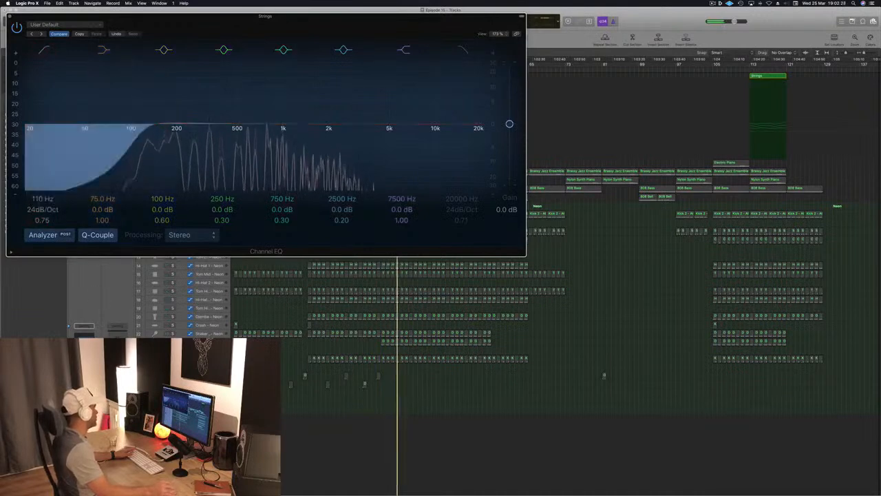
key("s")
left_click_drag(246, 16, 426, 39)
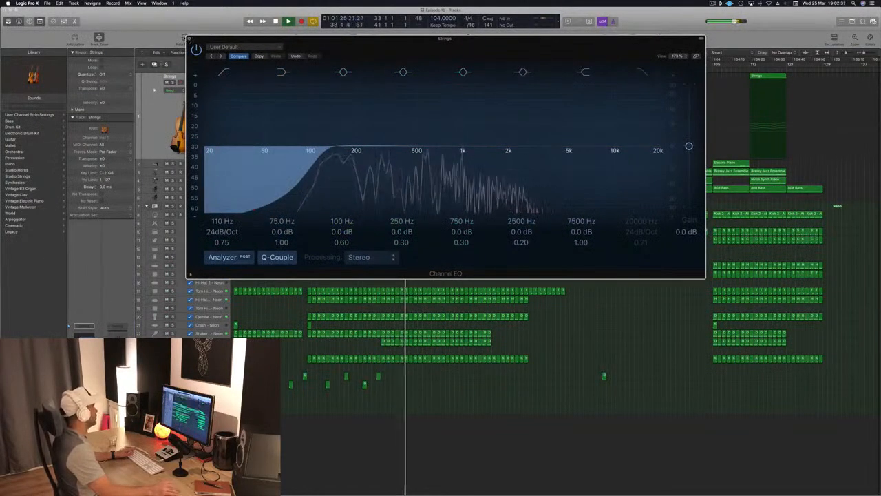
key("super+w")
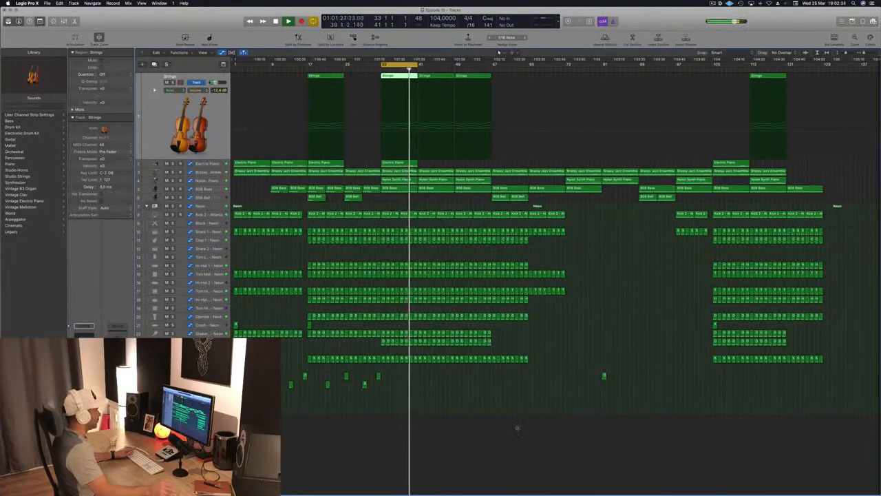
Step: Extend the cycle range to cover the whole song from bar 1 to bar 129
left_click(510, 416)
key("space")
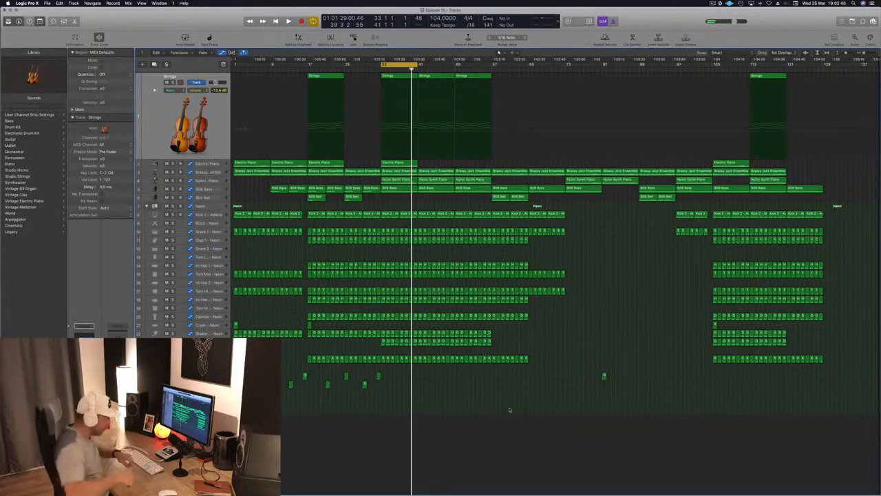
key("space")
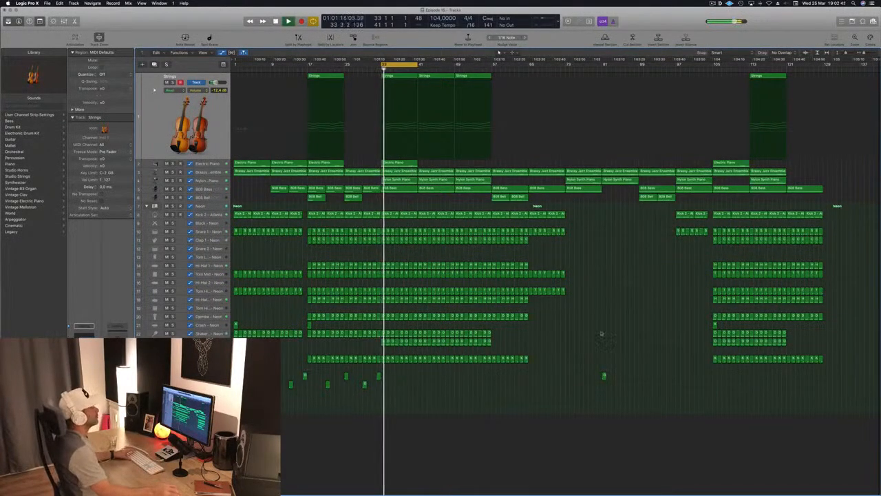
left_click_drag(417, 64, 822, 72)
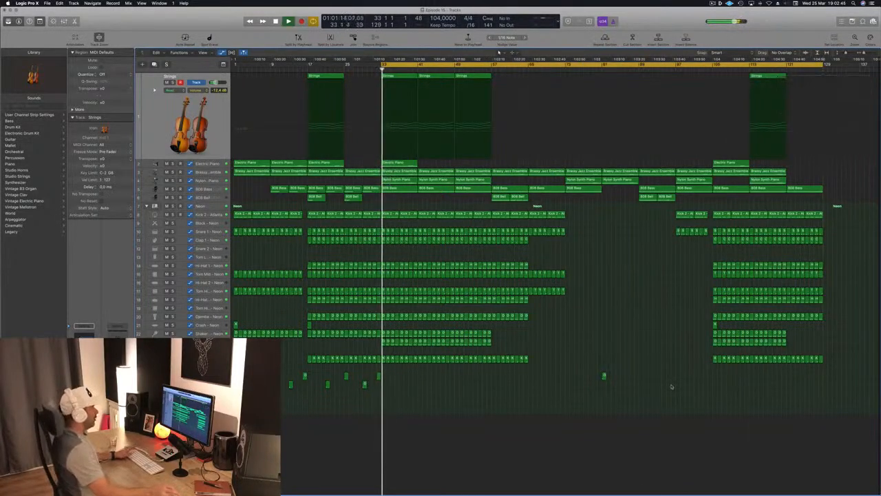
key("space")
left_click_drag(383, 66, 231, 75)
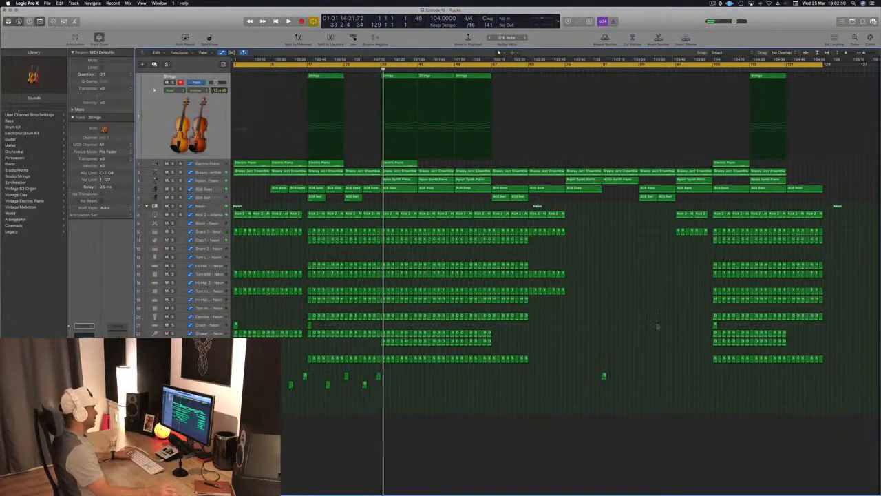
Step: Play the song's opening and lower the Crash - Neon track's volume to about -12 dB
key("space")
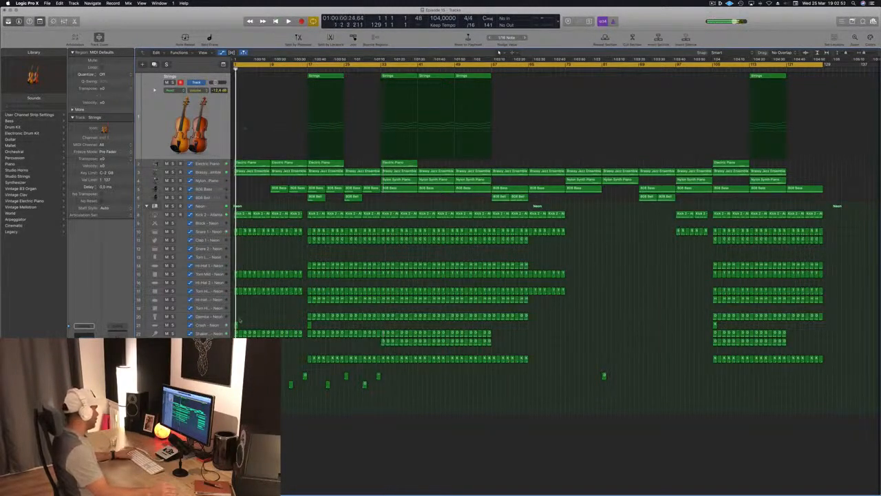
left_click(219, 324)
key("space")
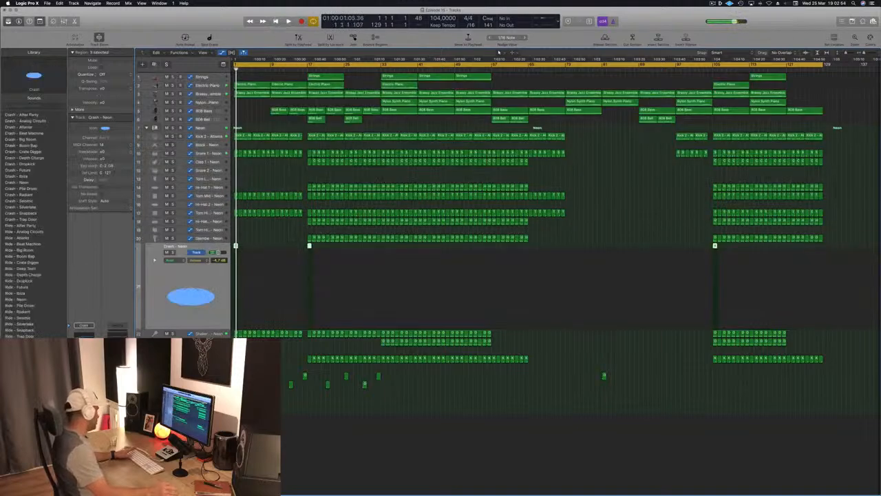
key("space")
key("space")
key("space")
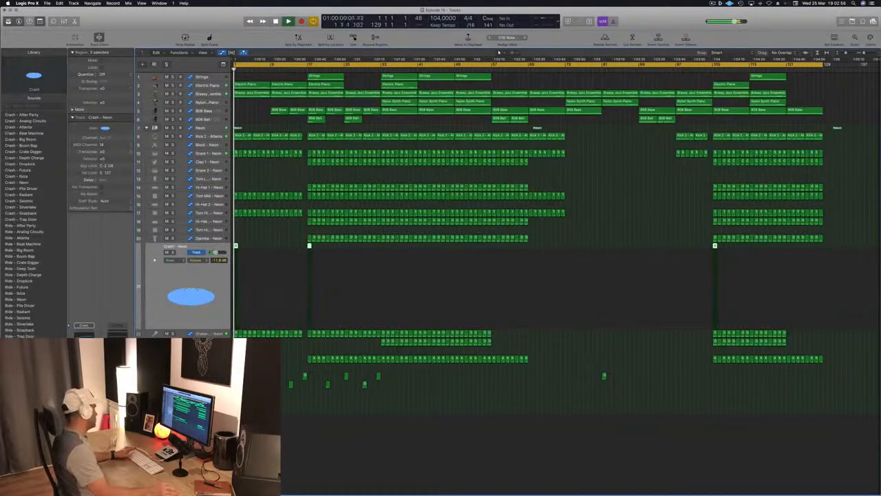
key("space")
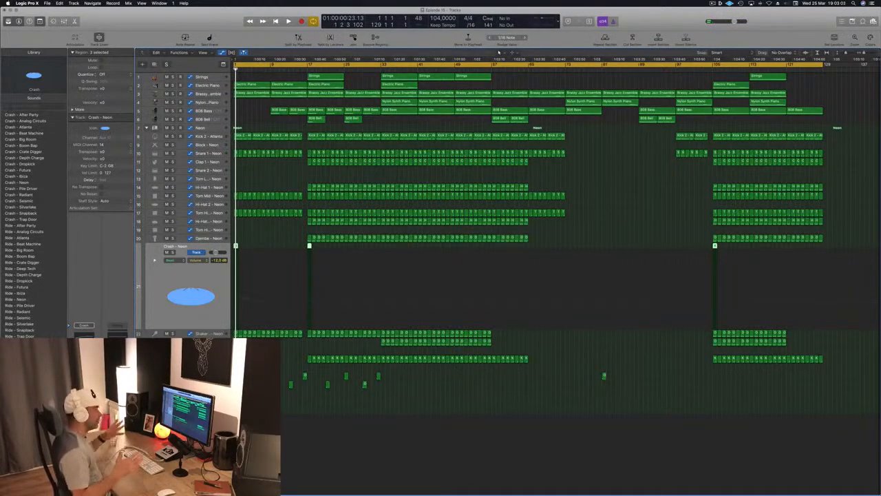
Step: Play the intro through and check the Brassy Jazz Ensemble, Cowbell and Blip - Neon tracks in the mix
key("space")
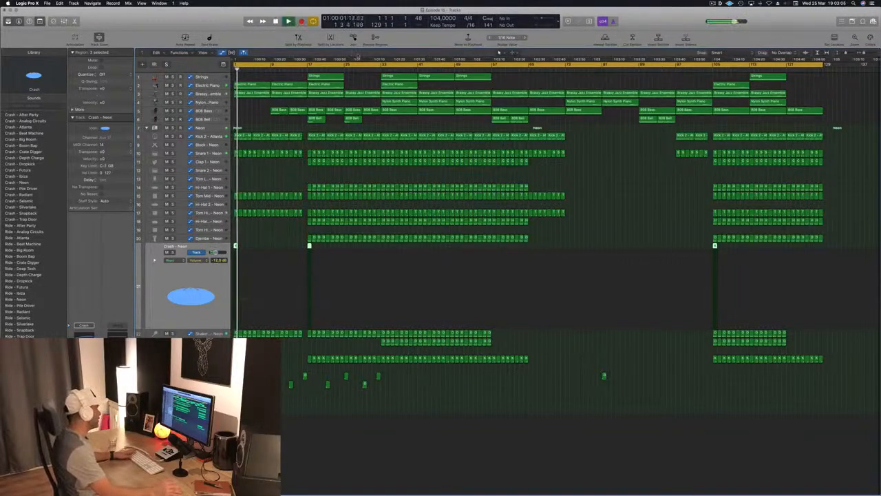
left_click(266, 79)
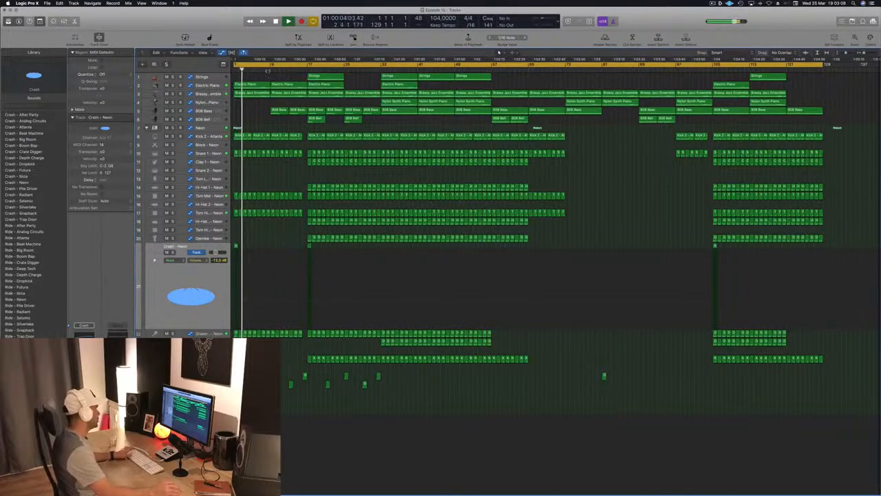
left_click(268, 60)
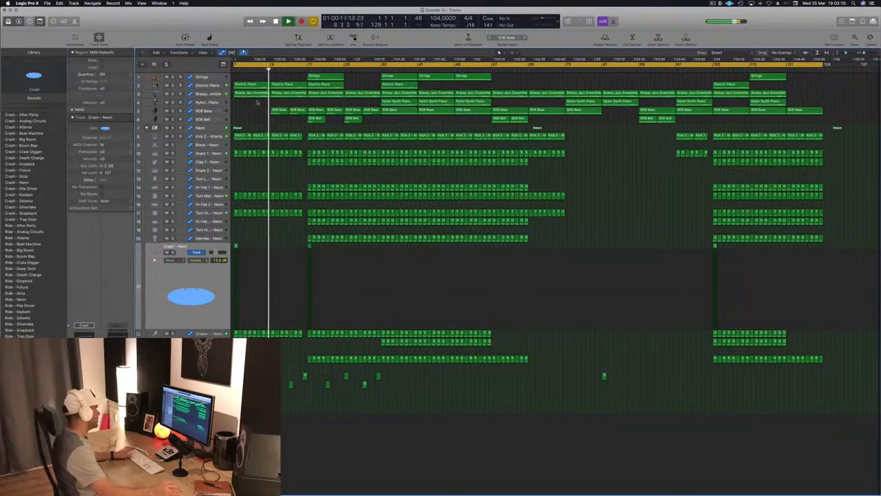
key("a")
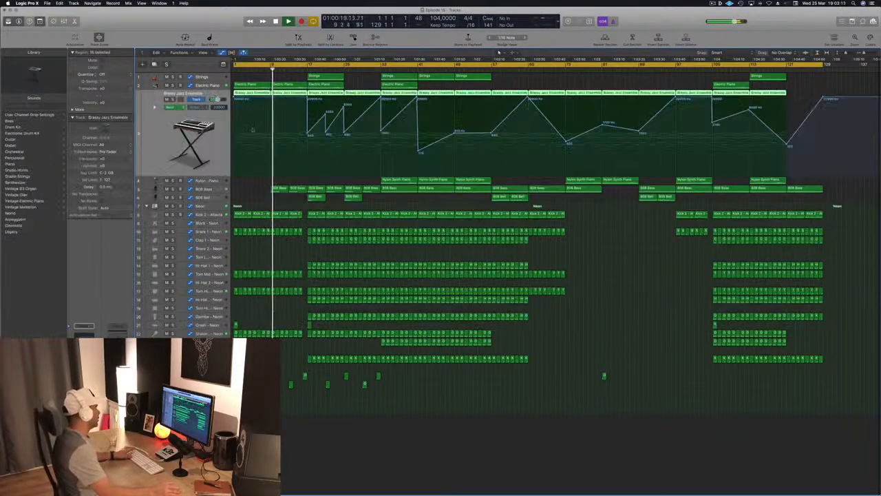
left_click(208, 376)
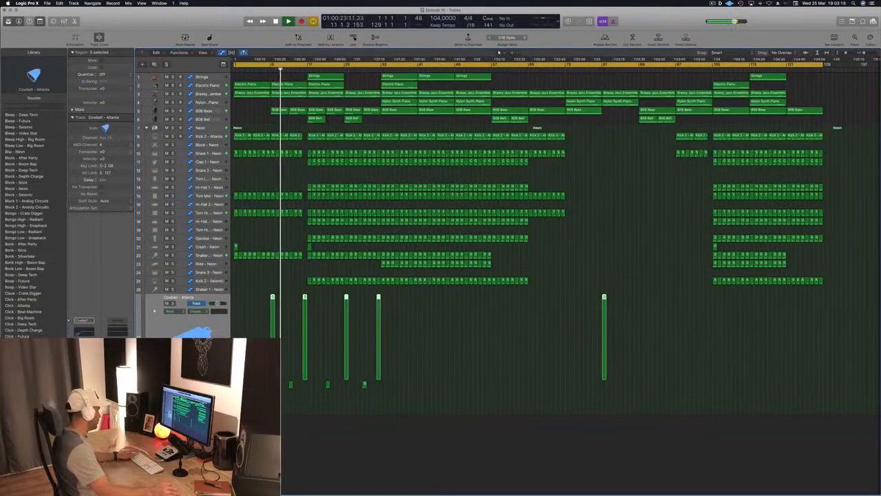
key("Down")
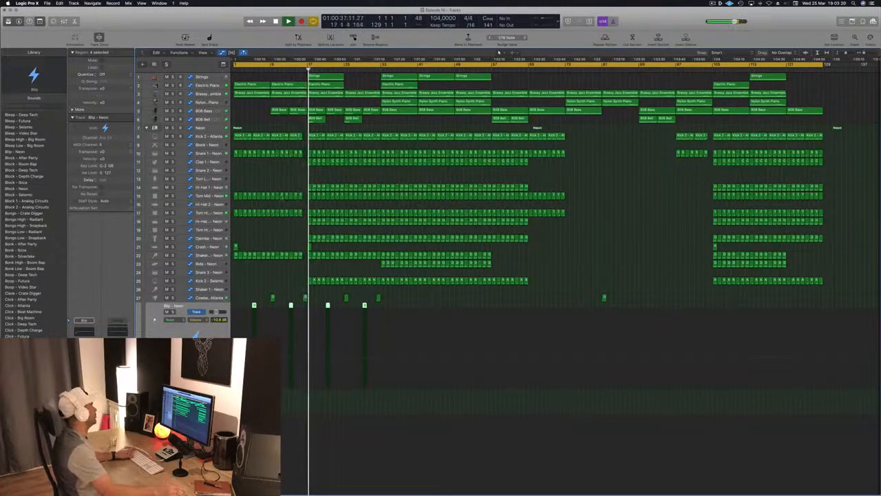
Step: Remove the Strings region at bar 17 and play the sections from bars 33 and 56
left_click(257, 110)
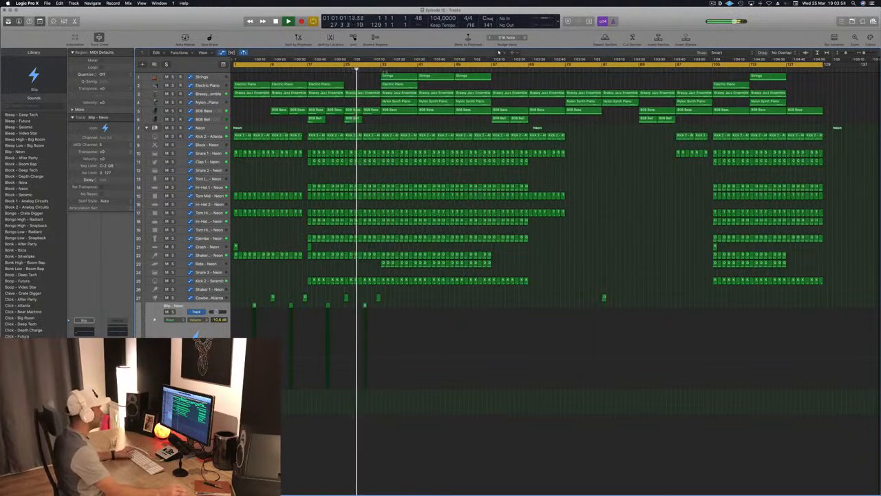
left_click(383, 70)
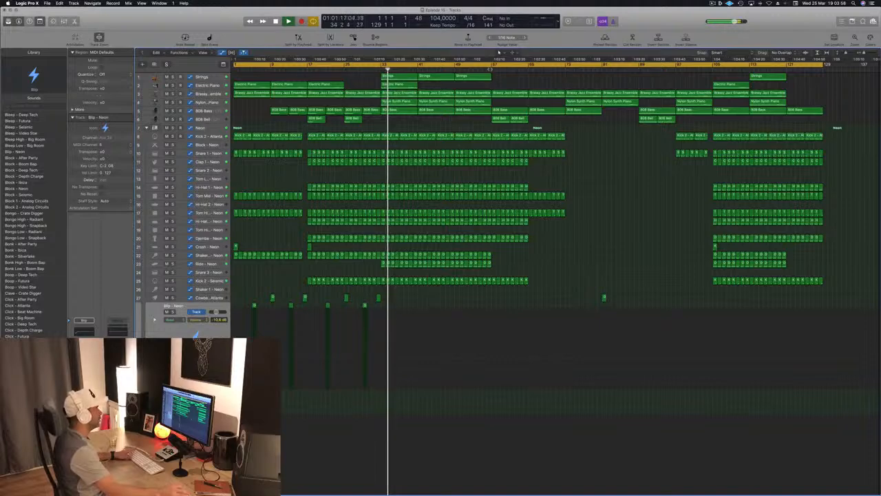
left_click(486, 69)
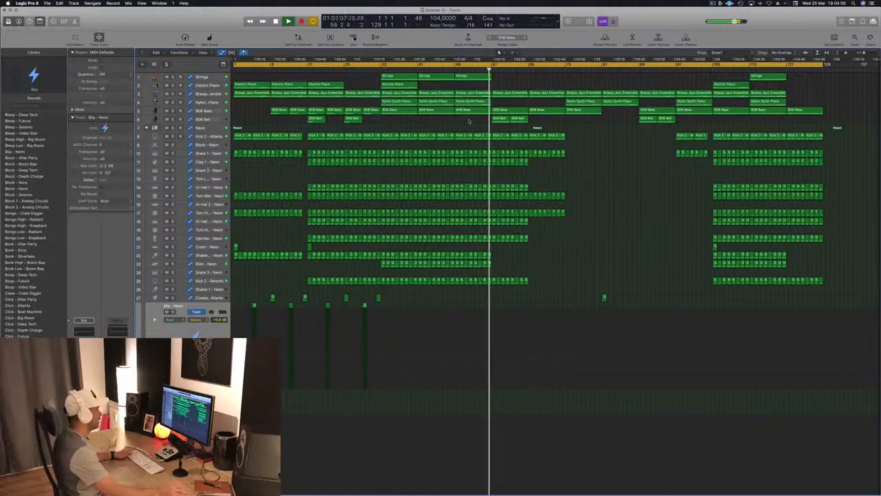
Step: Check the 808 Bell track in the section after bar 57 and continue listening from about bar 73
left_click(206, 119)
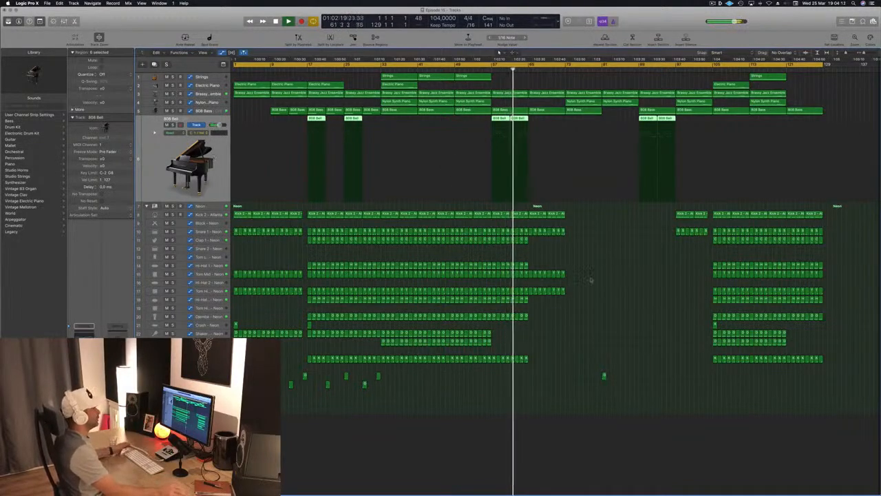
left_click(640, 245)
left_click(218, 181)
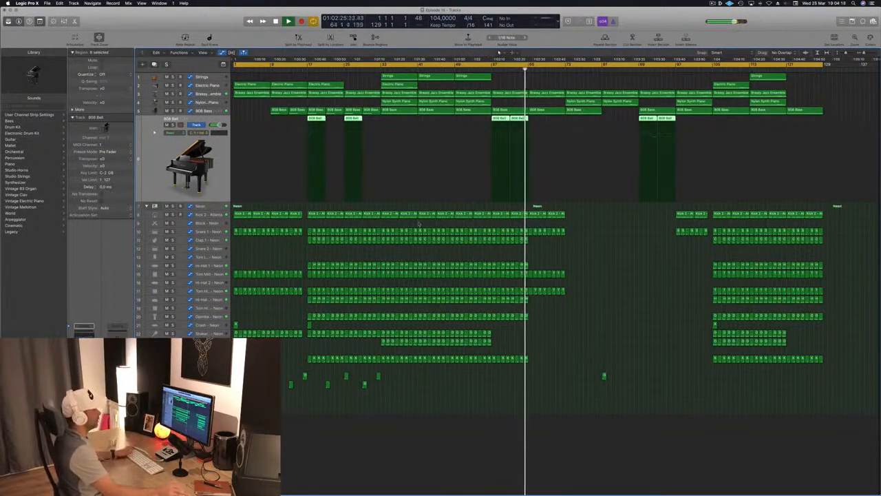
left_click(596, 72)
key("shift+period")
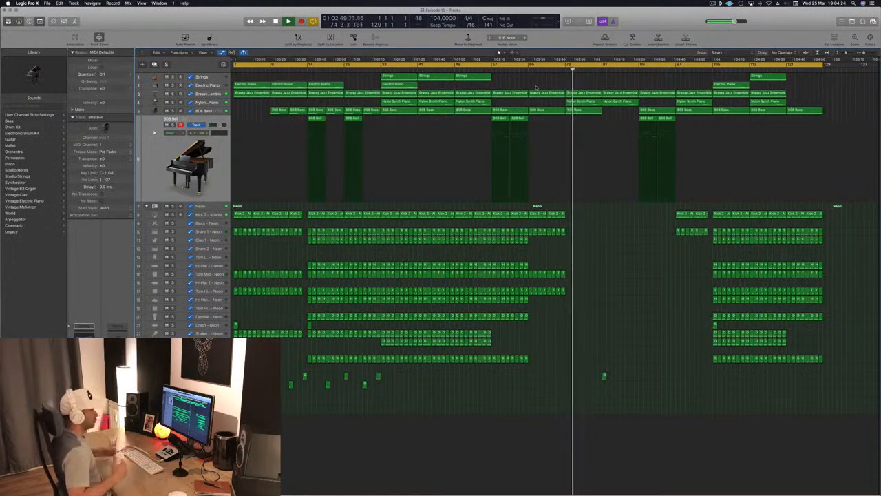
Step: Skip through the song's later sections, playing briefly from bars 89, 105 and 121
key("shift+period")
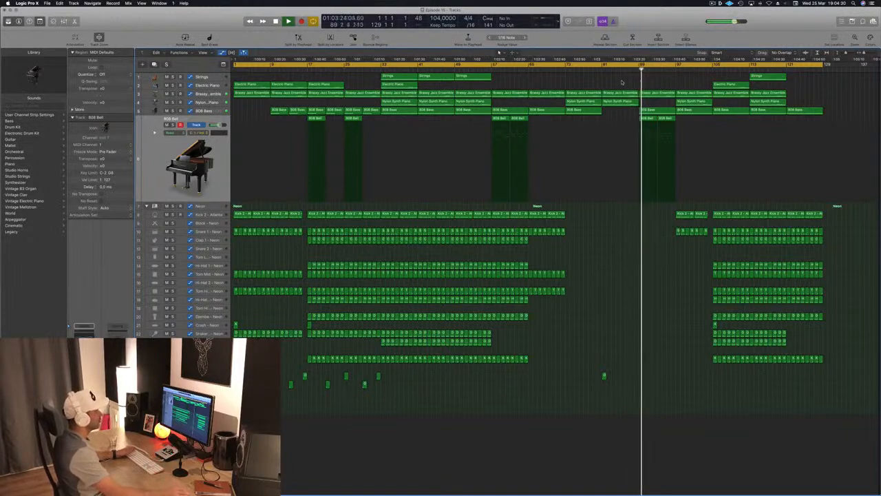
left_click(712, 69)
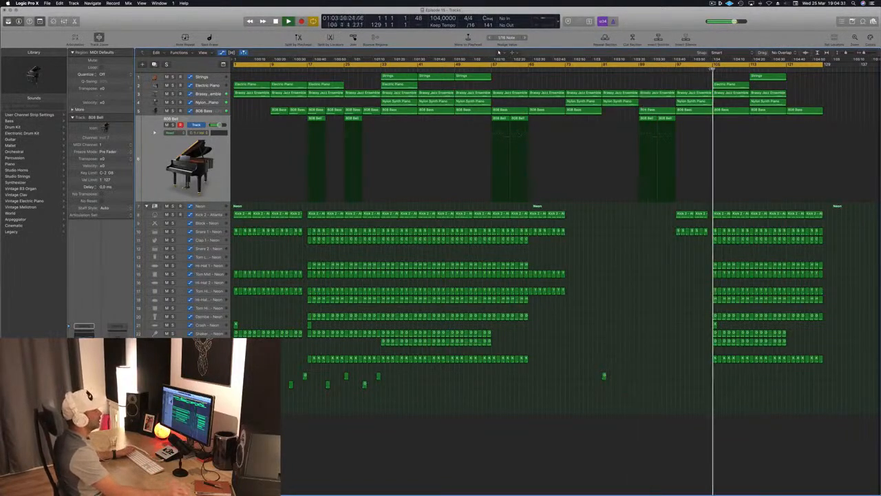
left_click(786, 69)
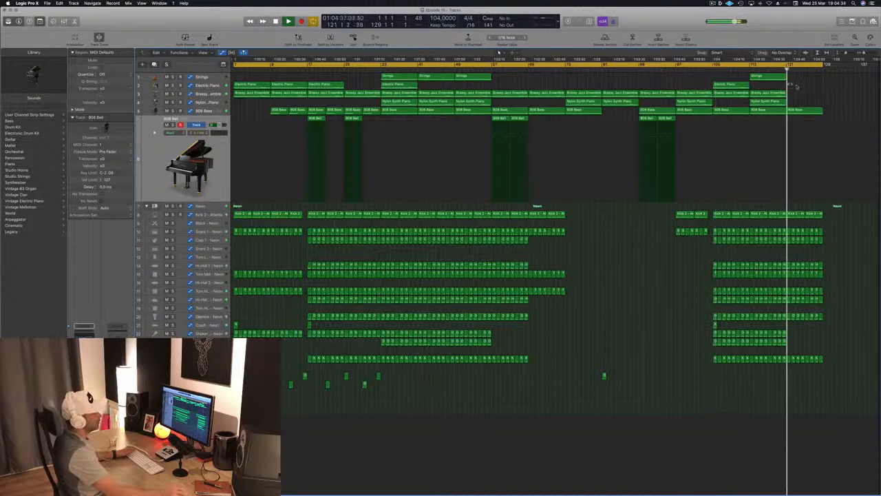
Step: Play the section from bar 113 and check the Brassy Jazz Ensemble track's automation curve towards the ending
left_click(750, 69)
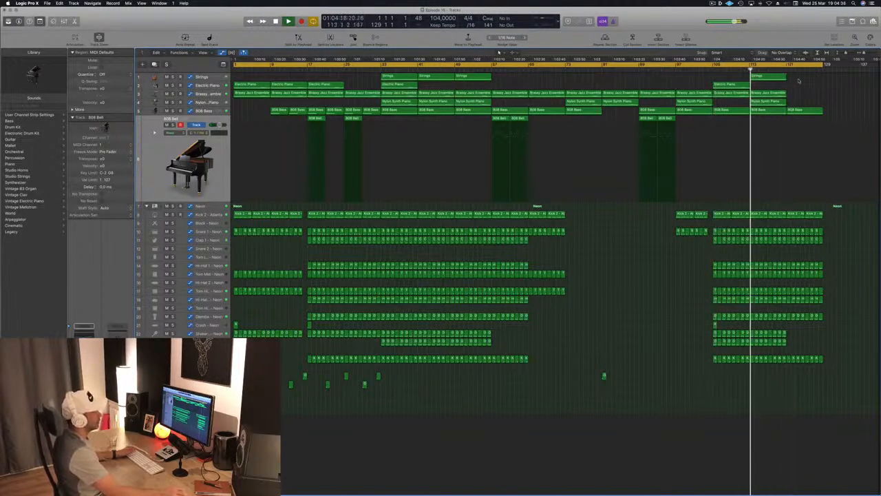
left_click(622, 92)
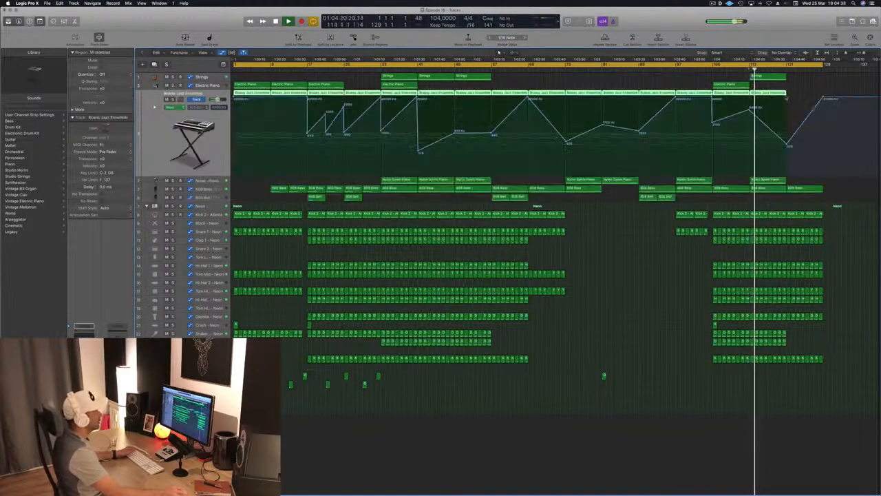
left_click(621, 78)
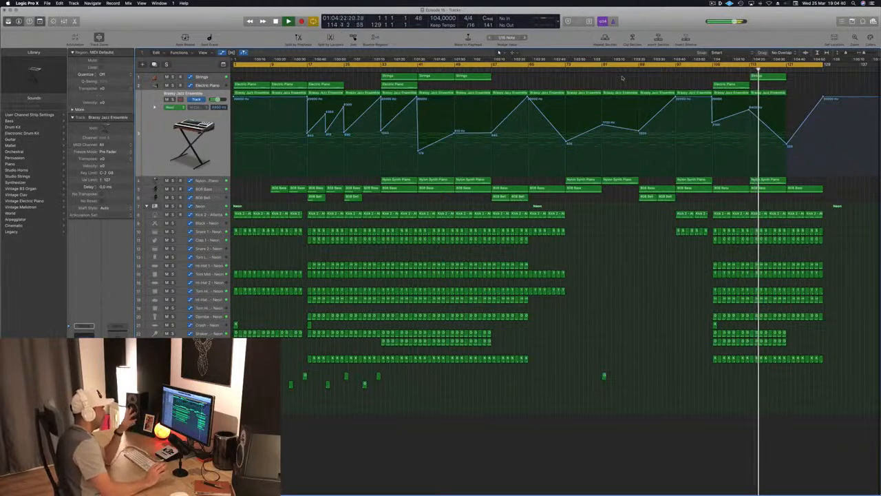